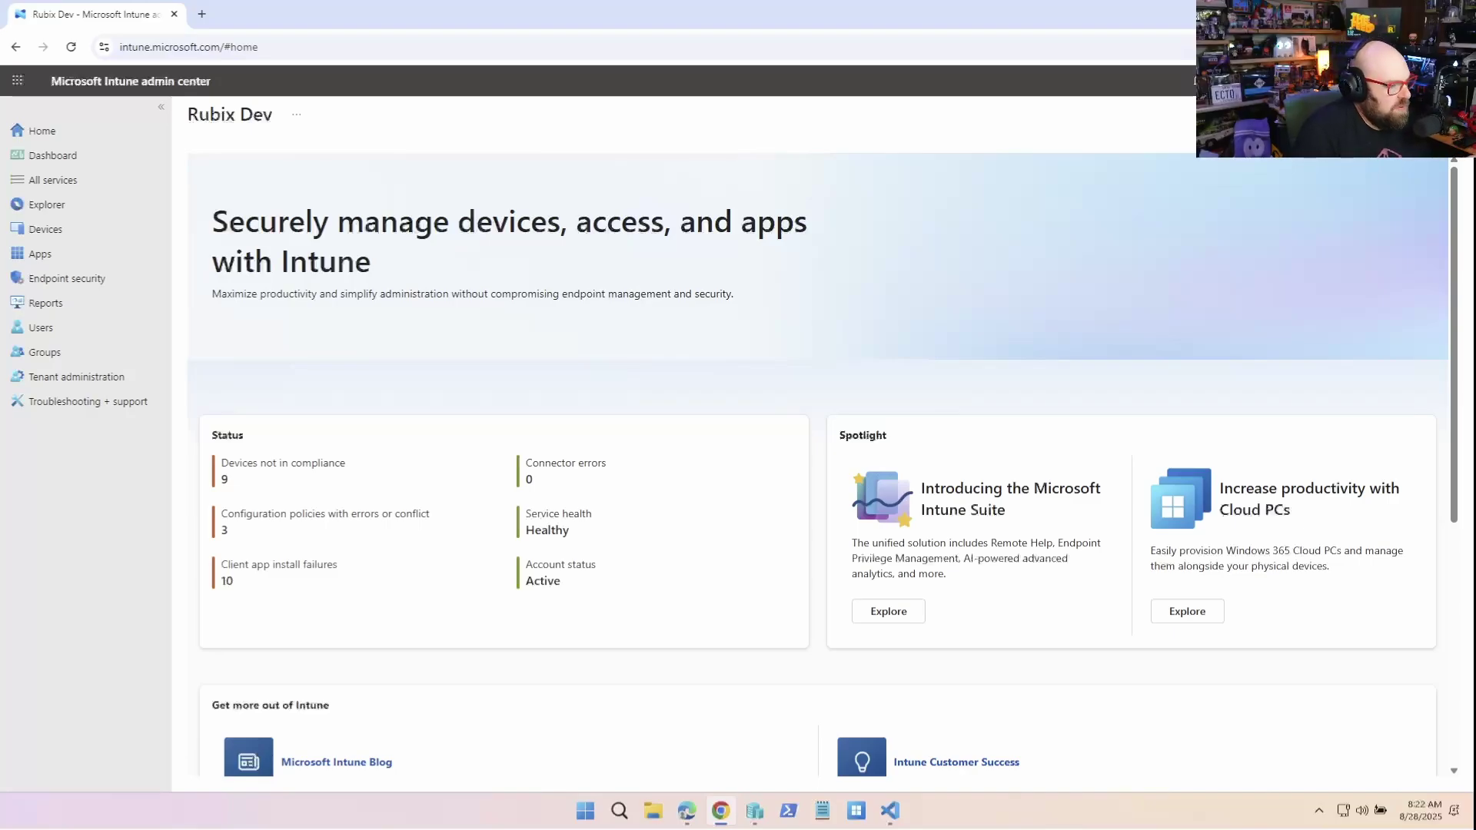
Go to Tenant administration and show the Multi Admin Approval Access policies list
{"action": "left_click", "coordinate": [104, 376]}
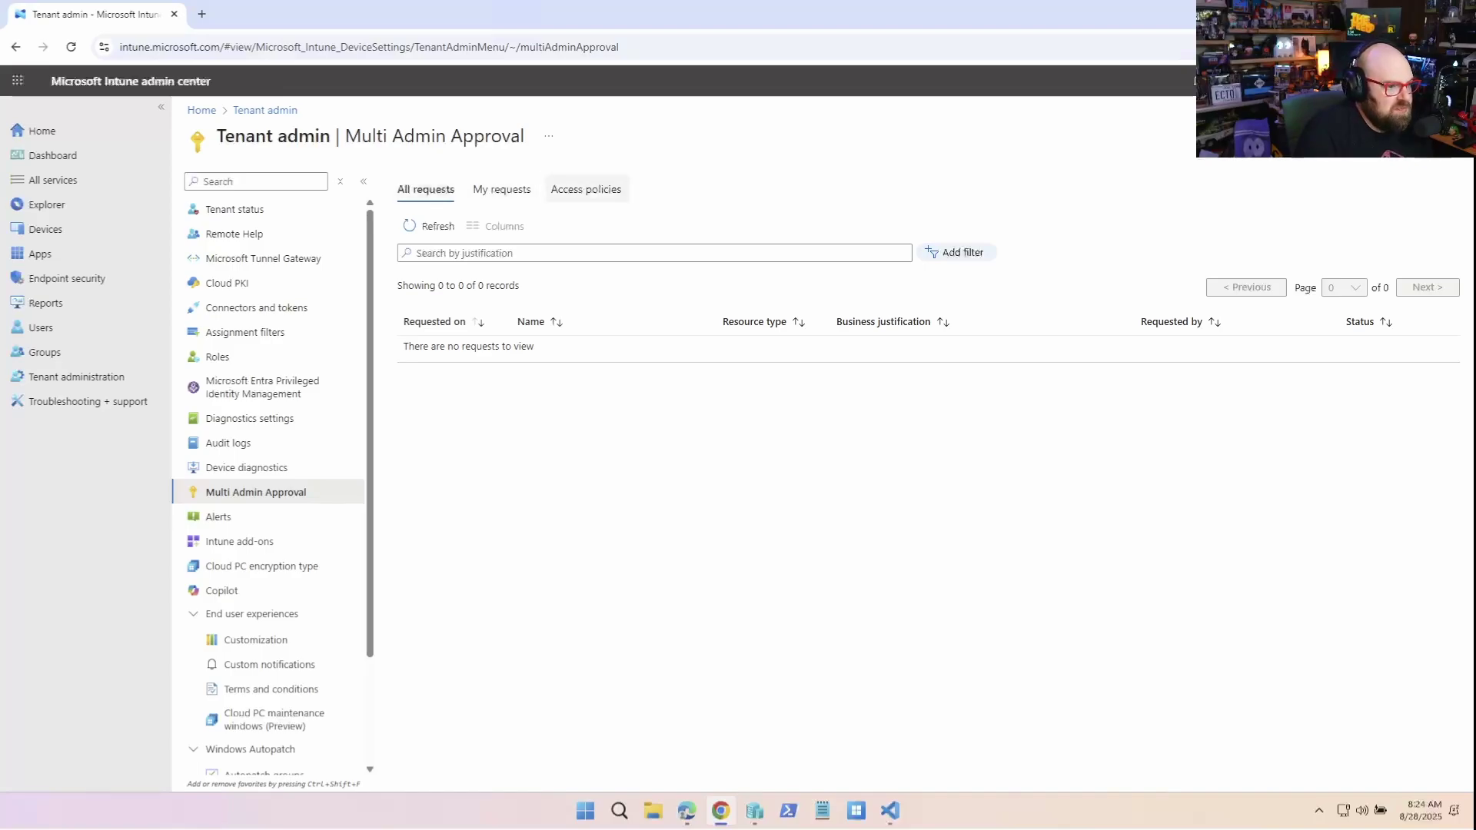
{"action": "left_click", "coordinate": [587, 189]}
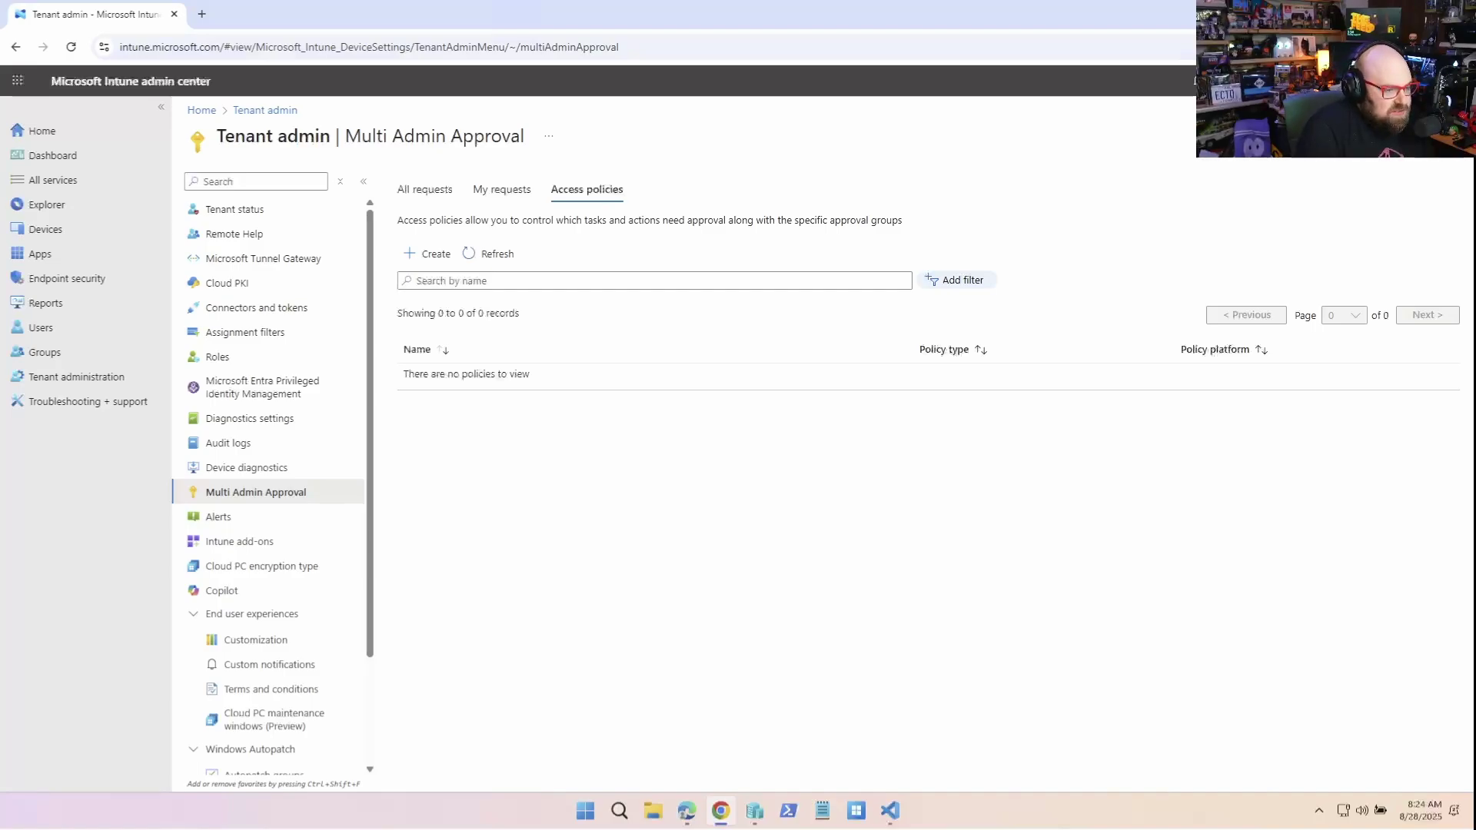
Start a new access policy with policy type set to App
{"action": "left_click", "coordinate": [431, 256]}
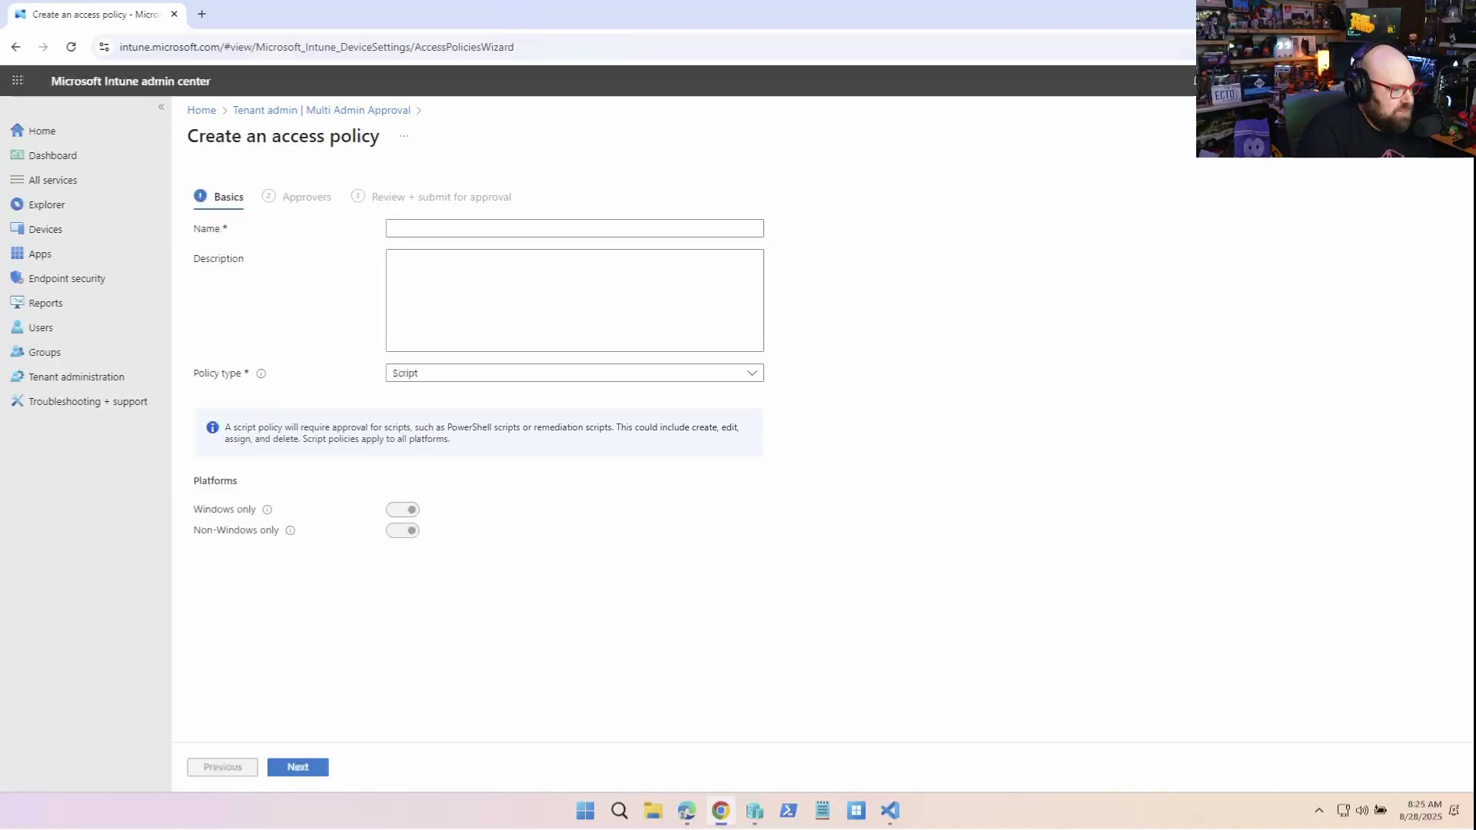
{"action": "mouse_move", "coordinate": [261, 374]}
{"action": "left_click", "coordinate": [569, 373]}
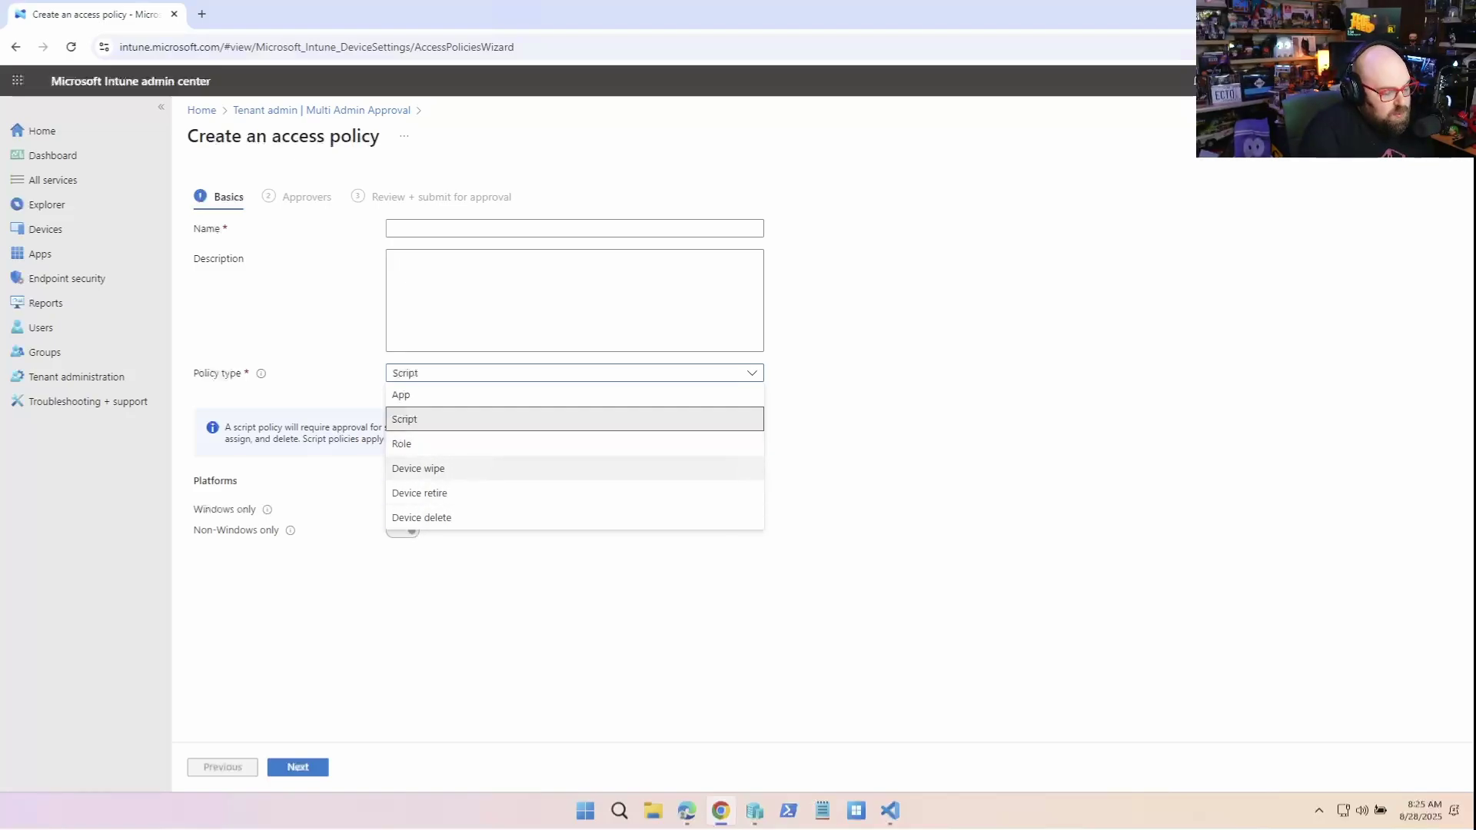
{"action": "key", "text": "Up"}
{"action": "key", "text": "Up"}
{"action": "key", "text": "Up"}
{"action": "key", "text": "Up"}
{"action": "key", "text": "Up"}
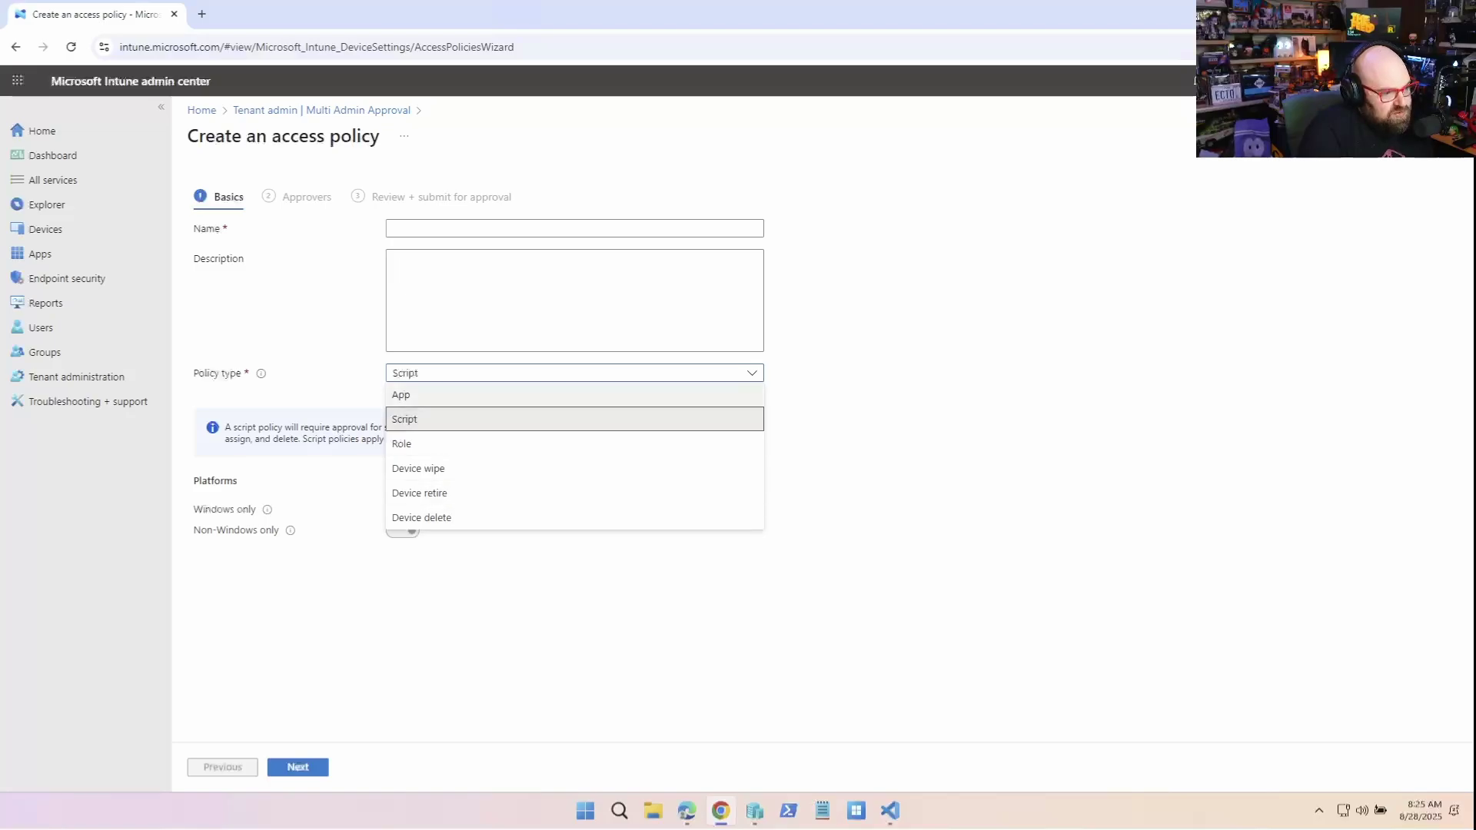
{"action": "key", "text": "Return"}
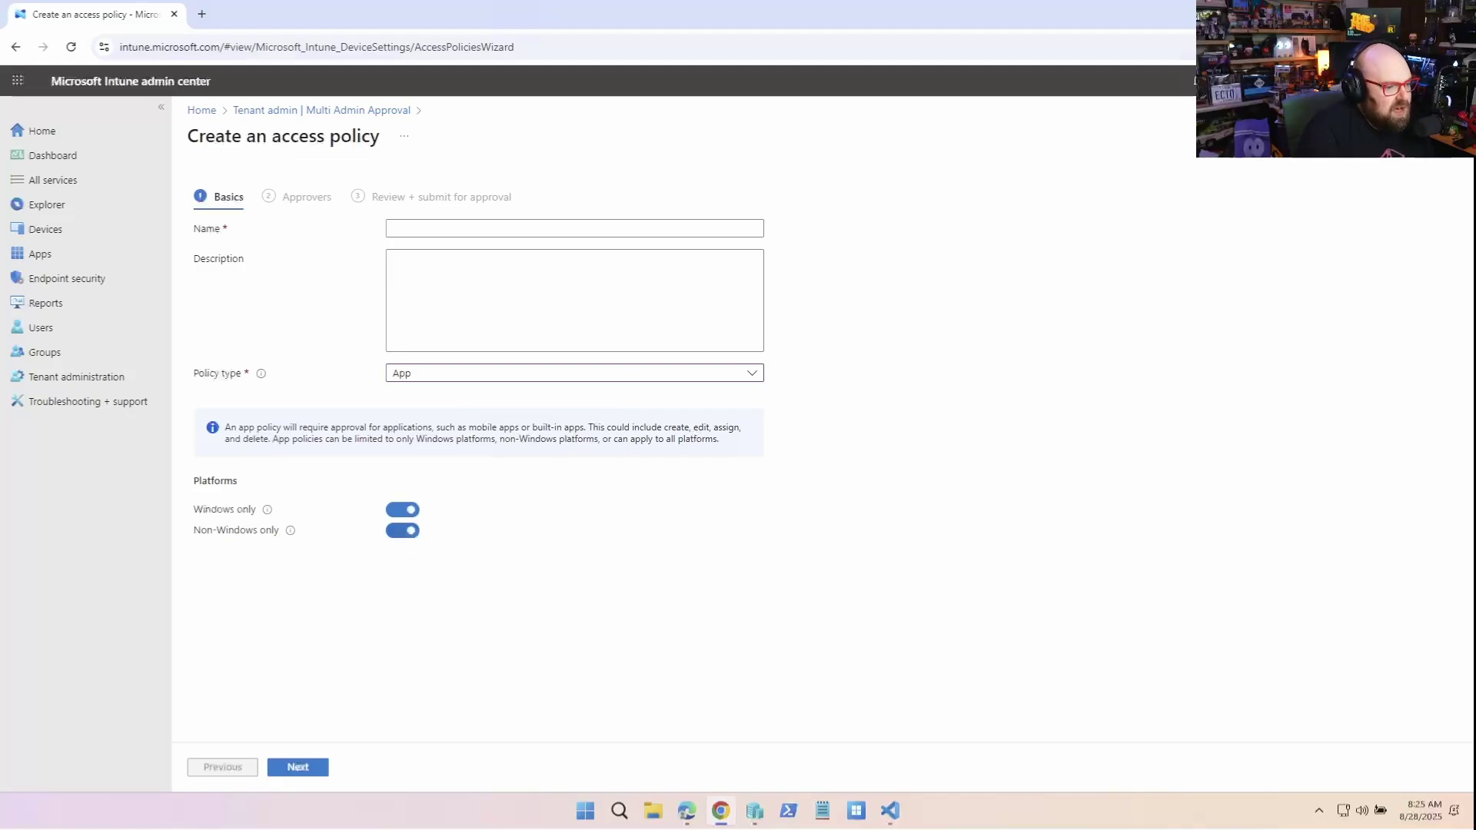
Switch off Non-Windows only, name the policy 'Protect the ap', and advance to Approvers
{"action": "key", "text": "space"}
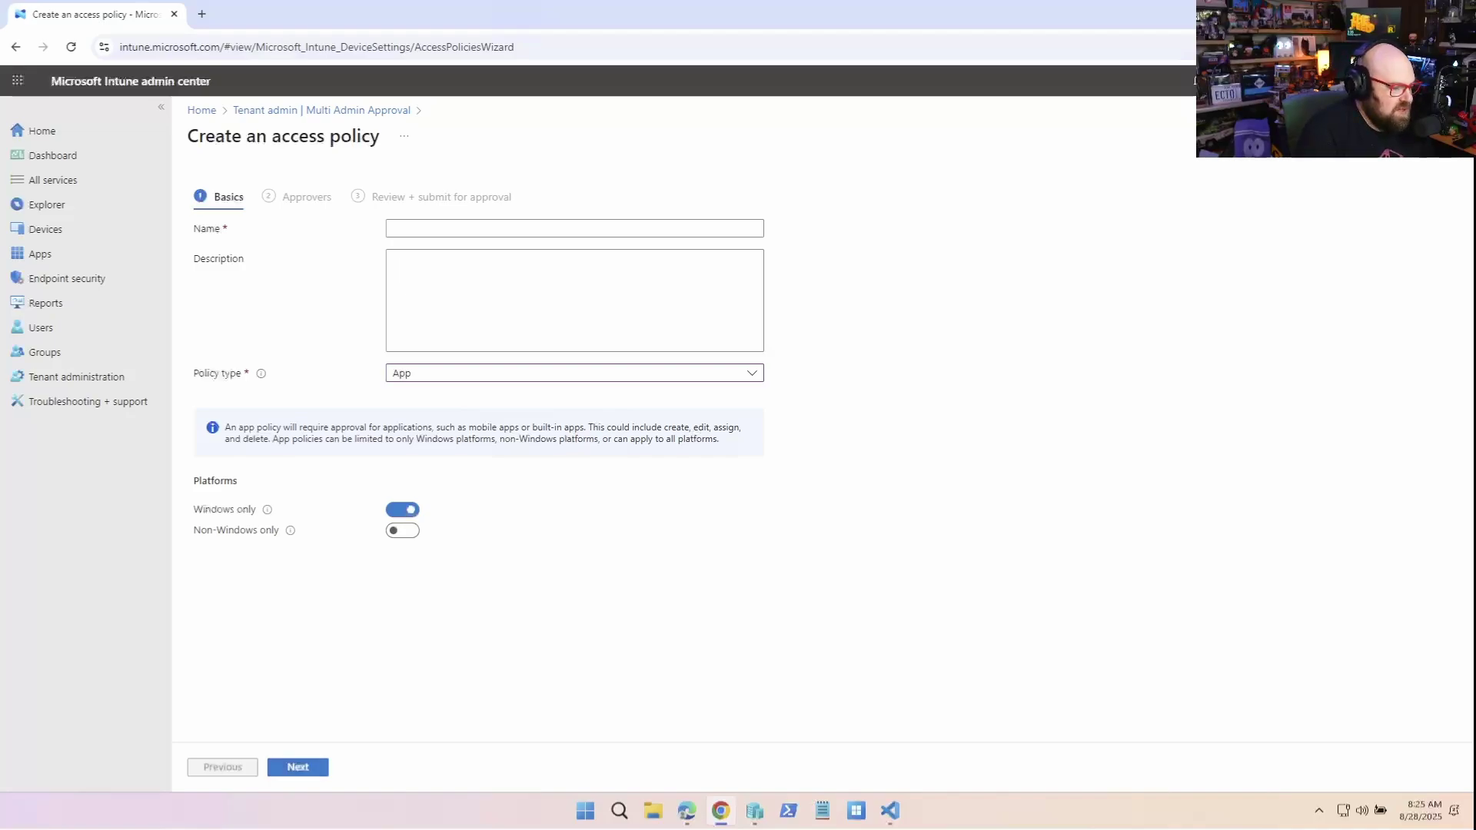
{"action": "key", "text": "Return"}
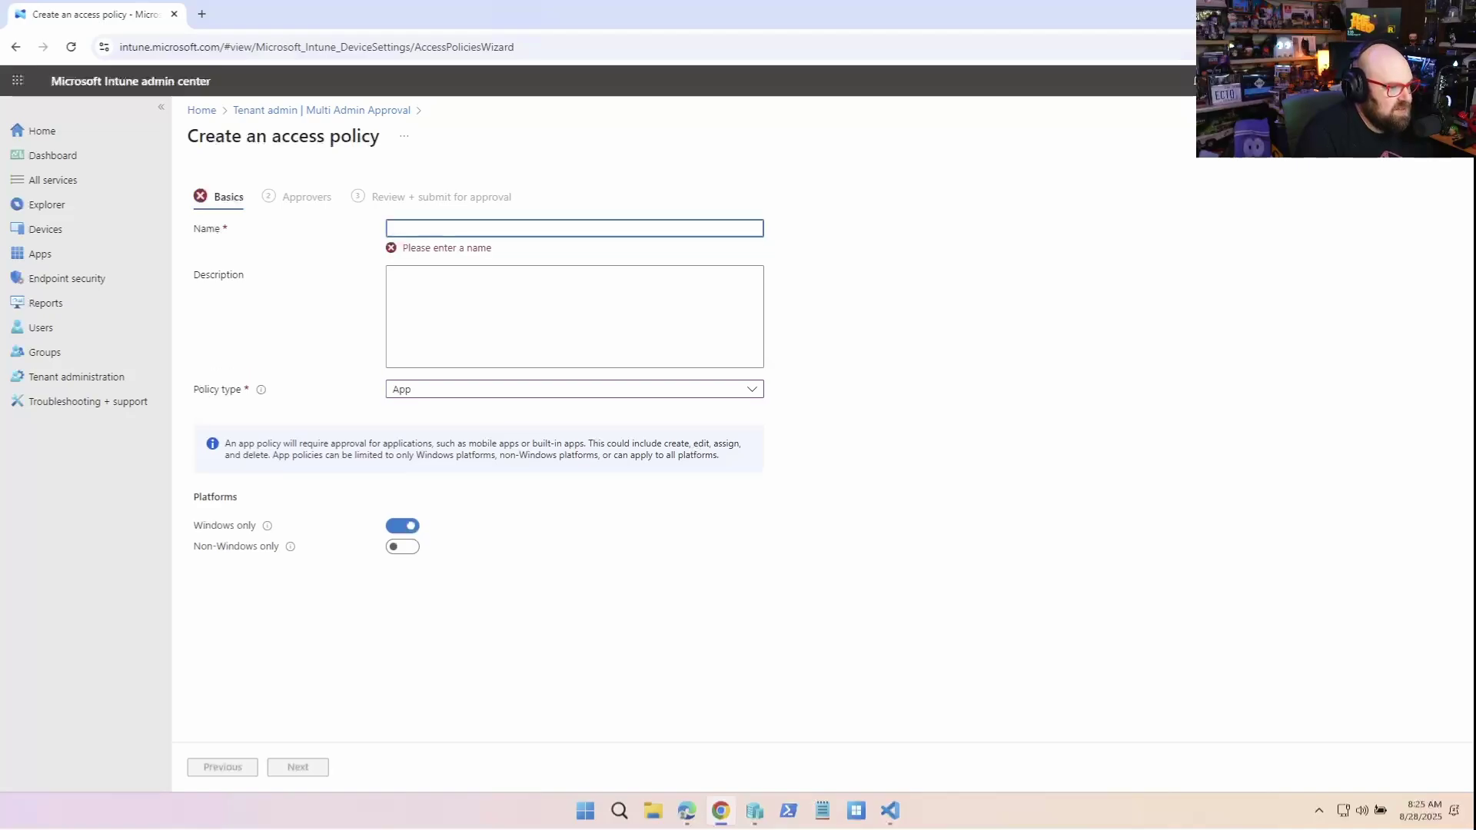
{"action": "key", "text": "Down"}
{"action": "type", "text": "Protect the"}
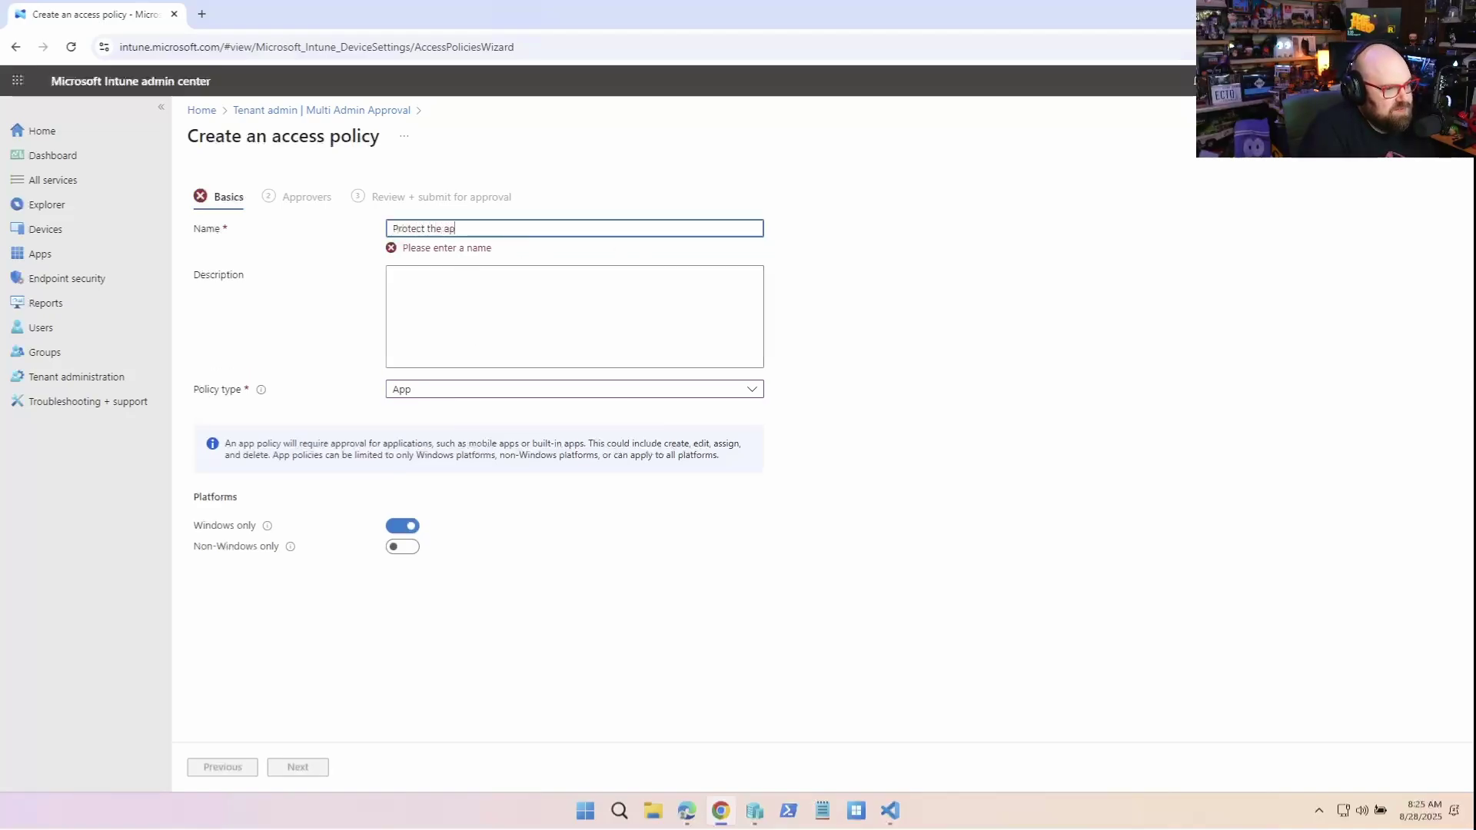
{"action": "type", "text": " ap"}
{"action": "key", "text": "Return"}
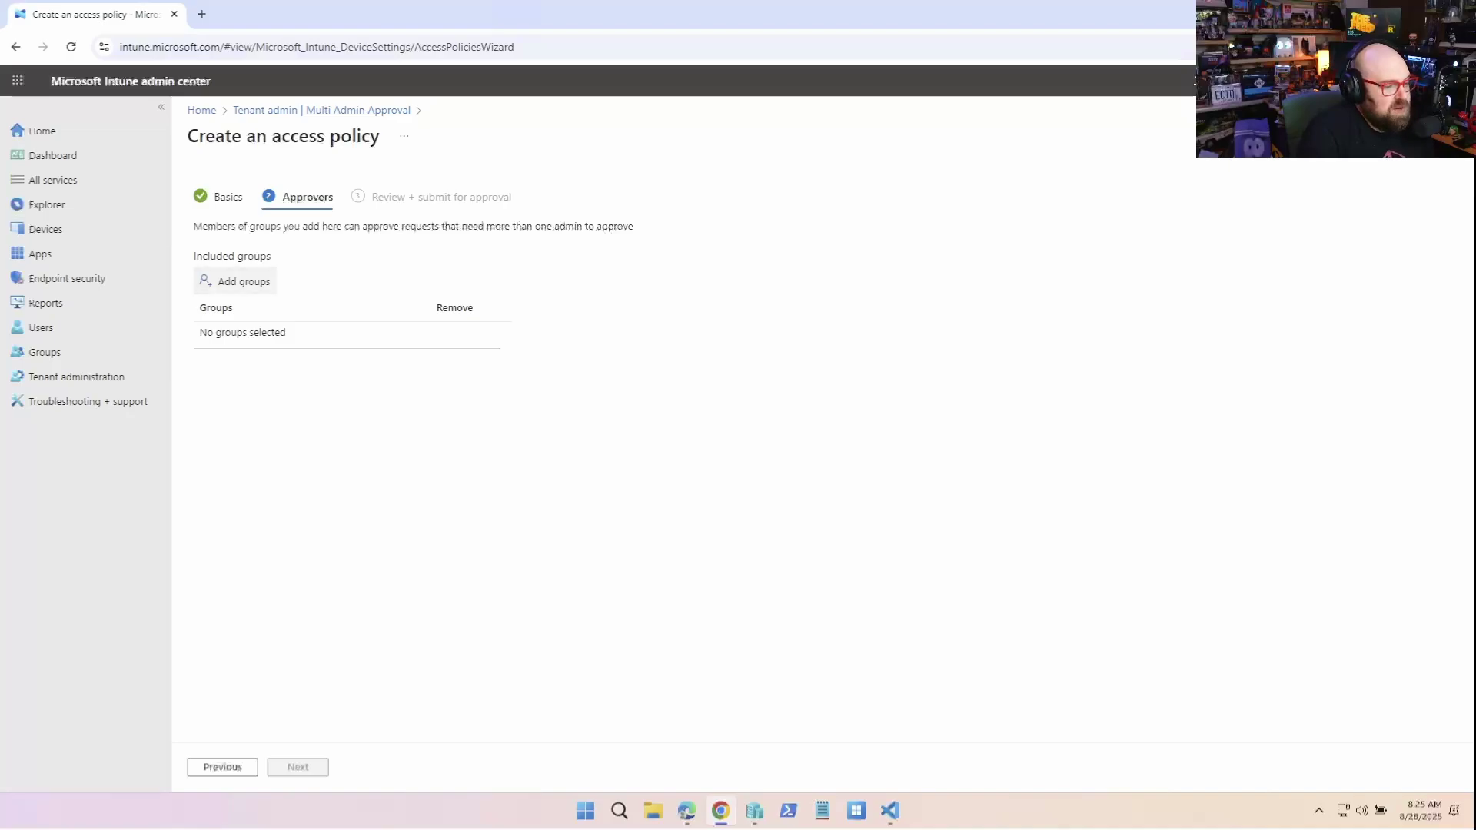
Bring up the approver group picker, then dismiss it without choosing any group
{"action": "left_click", "coordinate": [235, 281]}
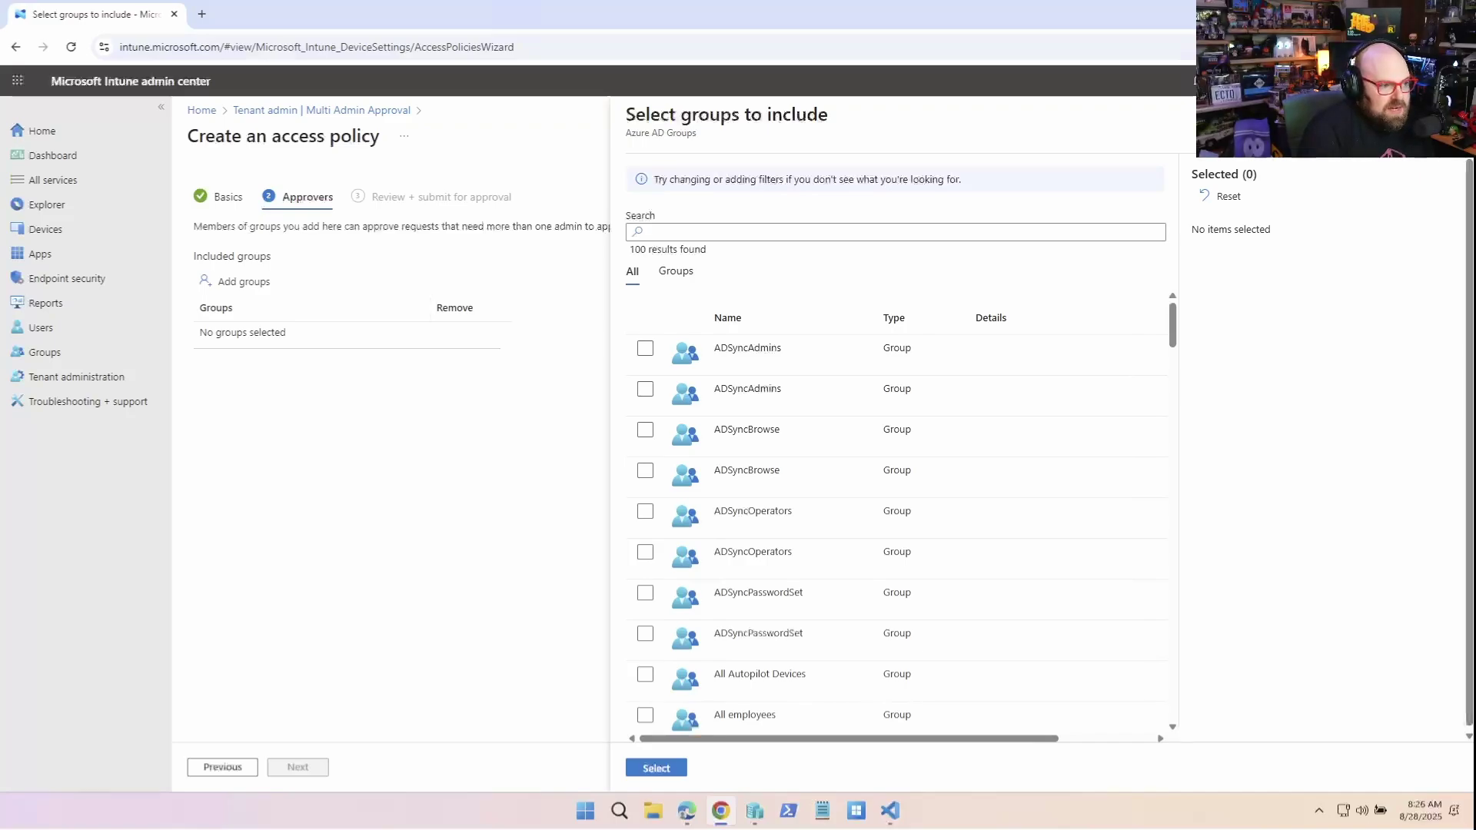
{"action": "key", "text": "Escape"}
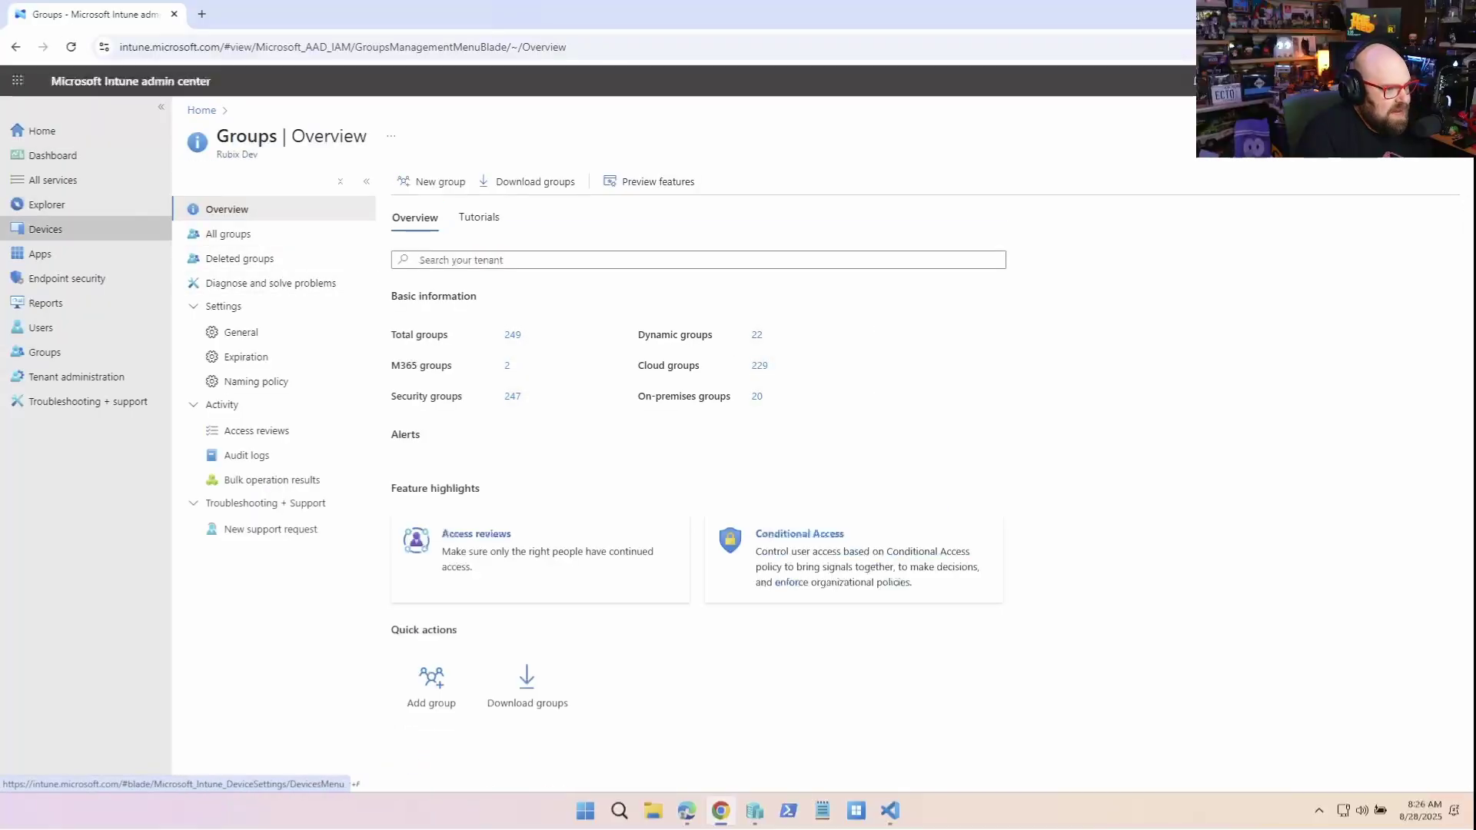
Start a Security group named 'Multi-Admin Approve' with description 'Intune admins for multi-admin-aproval; policies'
{"action": "left_click", "coordinate": [411, 182]}
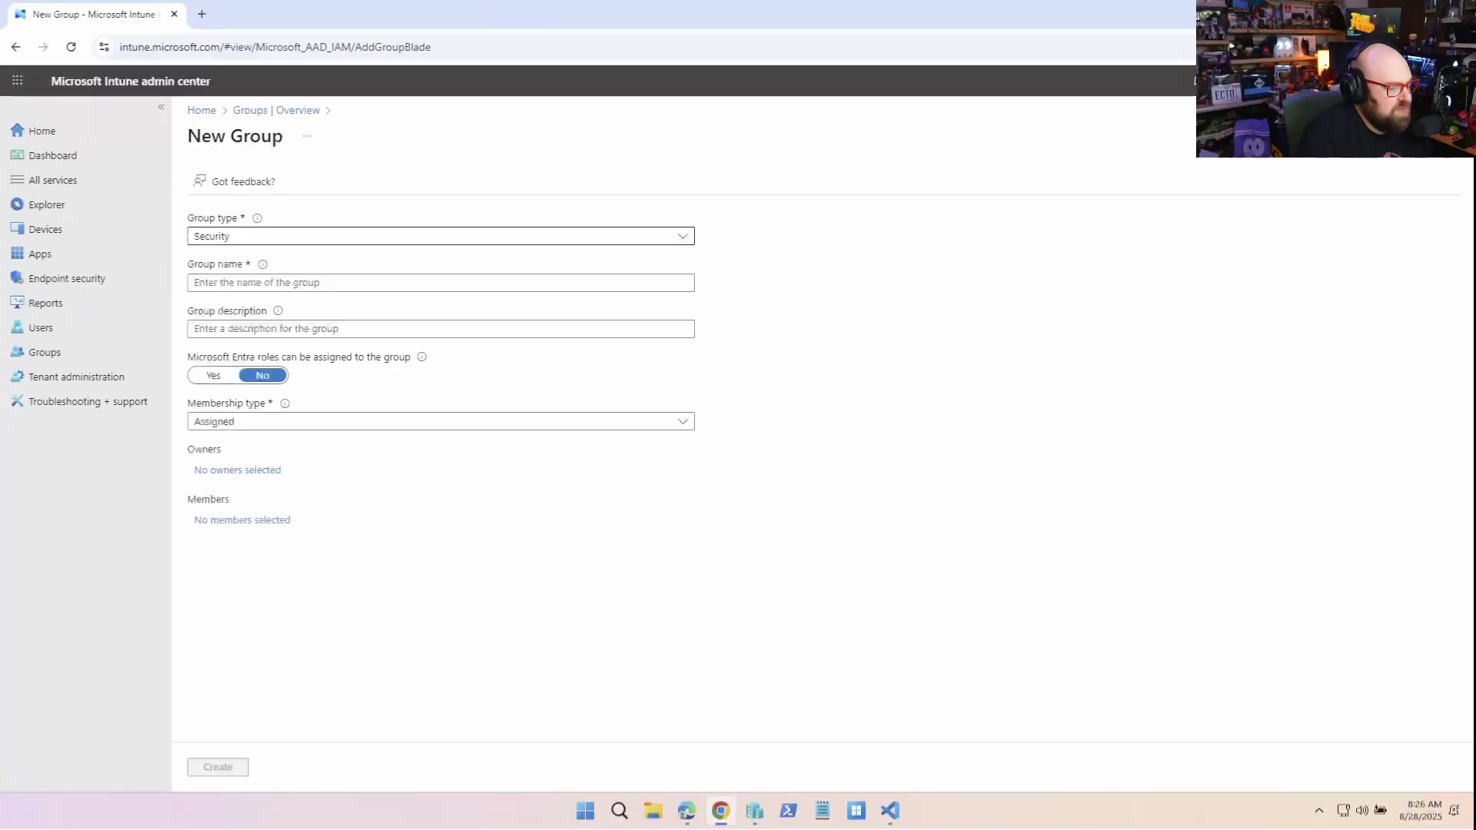
{"action": "key", "text": "Return"}
{"action": "key", "text": "Escape"}
{"action": "left_click", "coordinate": [199, 283]}
{"action": "type", "text": "Multi-"}
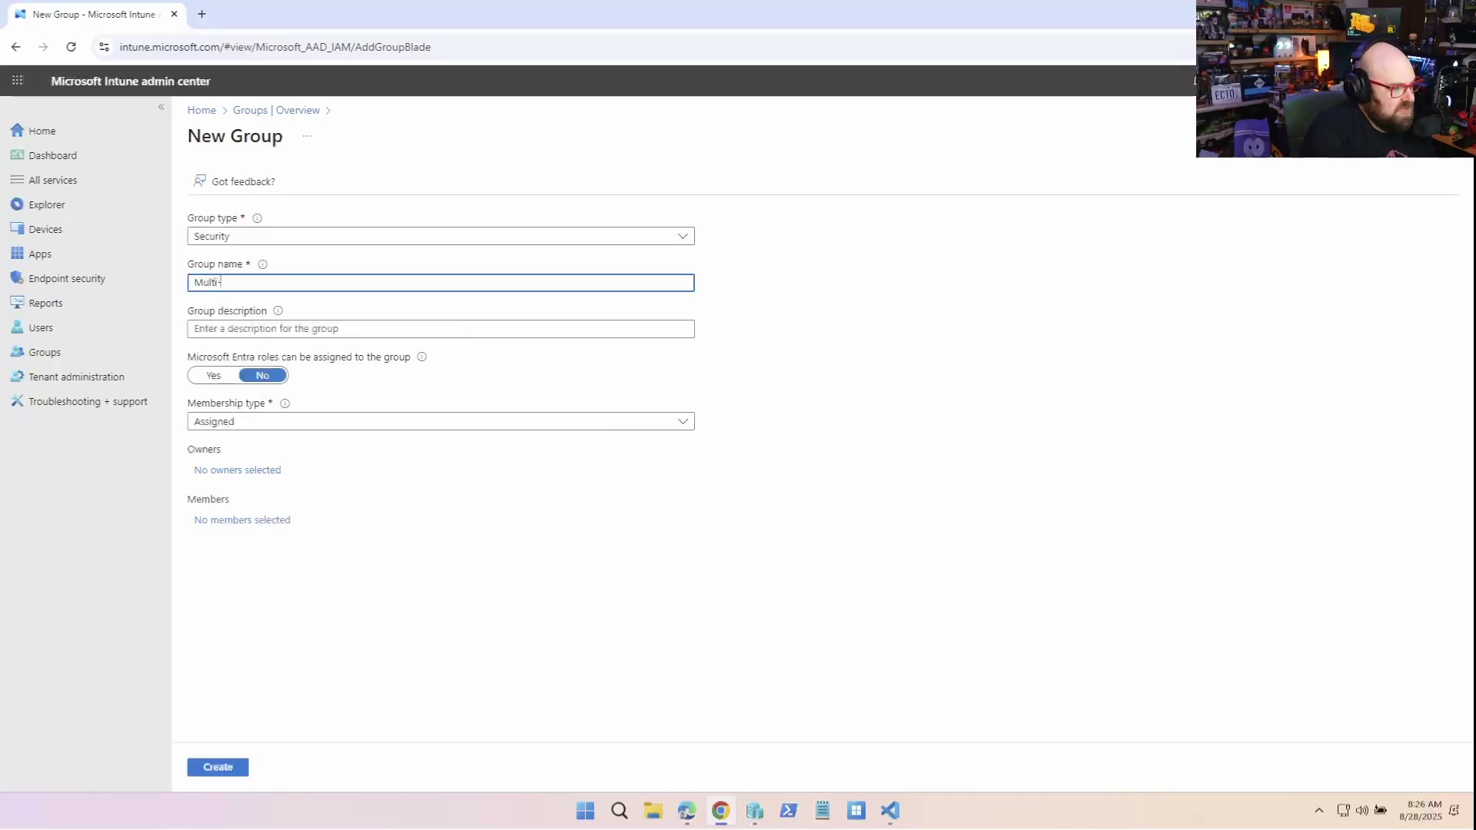
{"action": "type", "text": "Admin "}
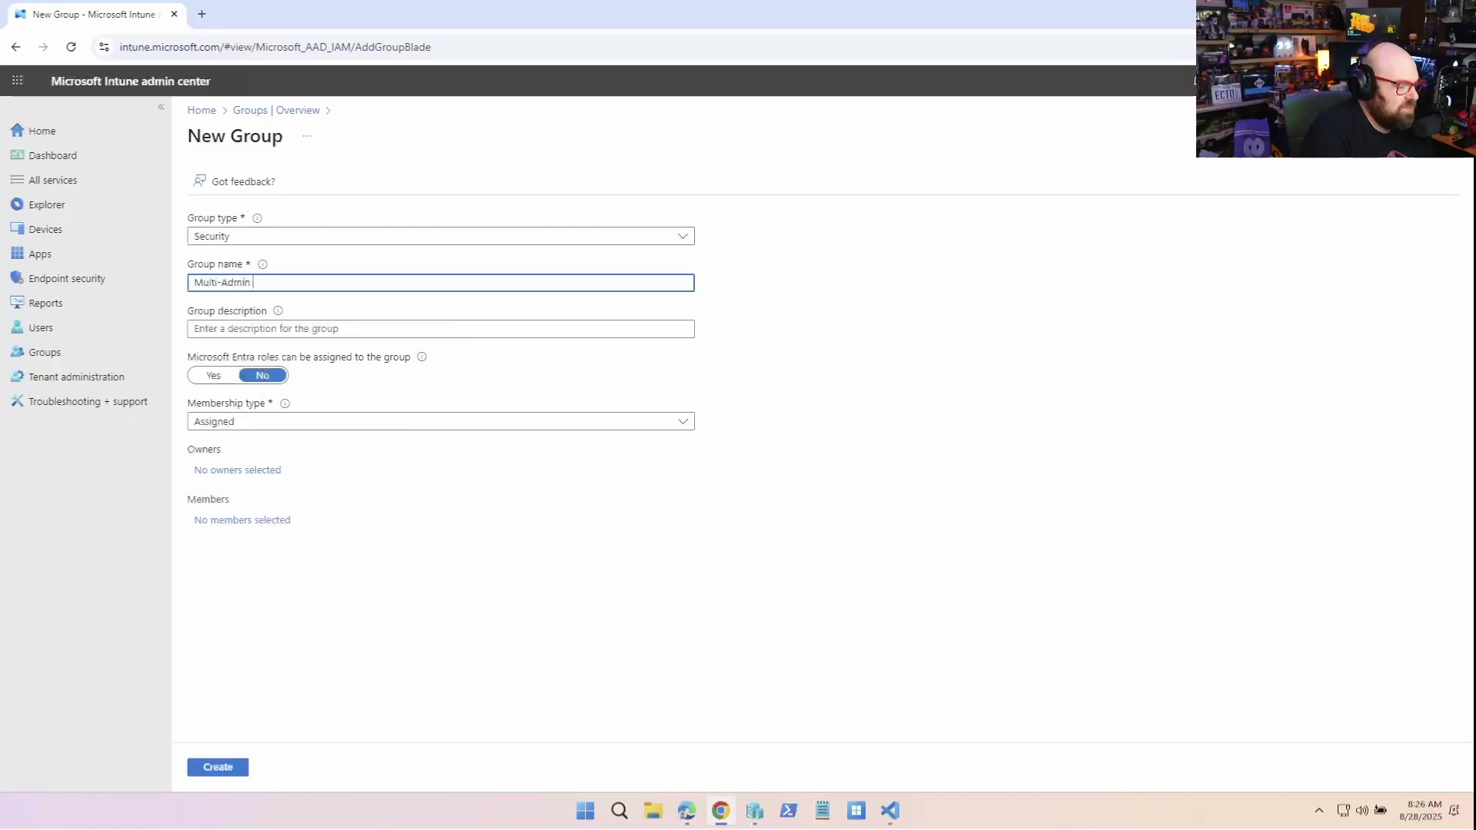
{"action": "type", "text": "Approvers"}
{"action": "key", "text": "Tab"}
{"action": "type", "text": "Intune adm"}
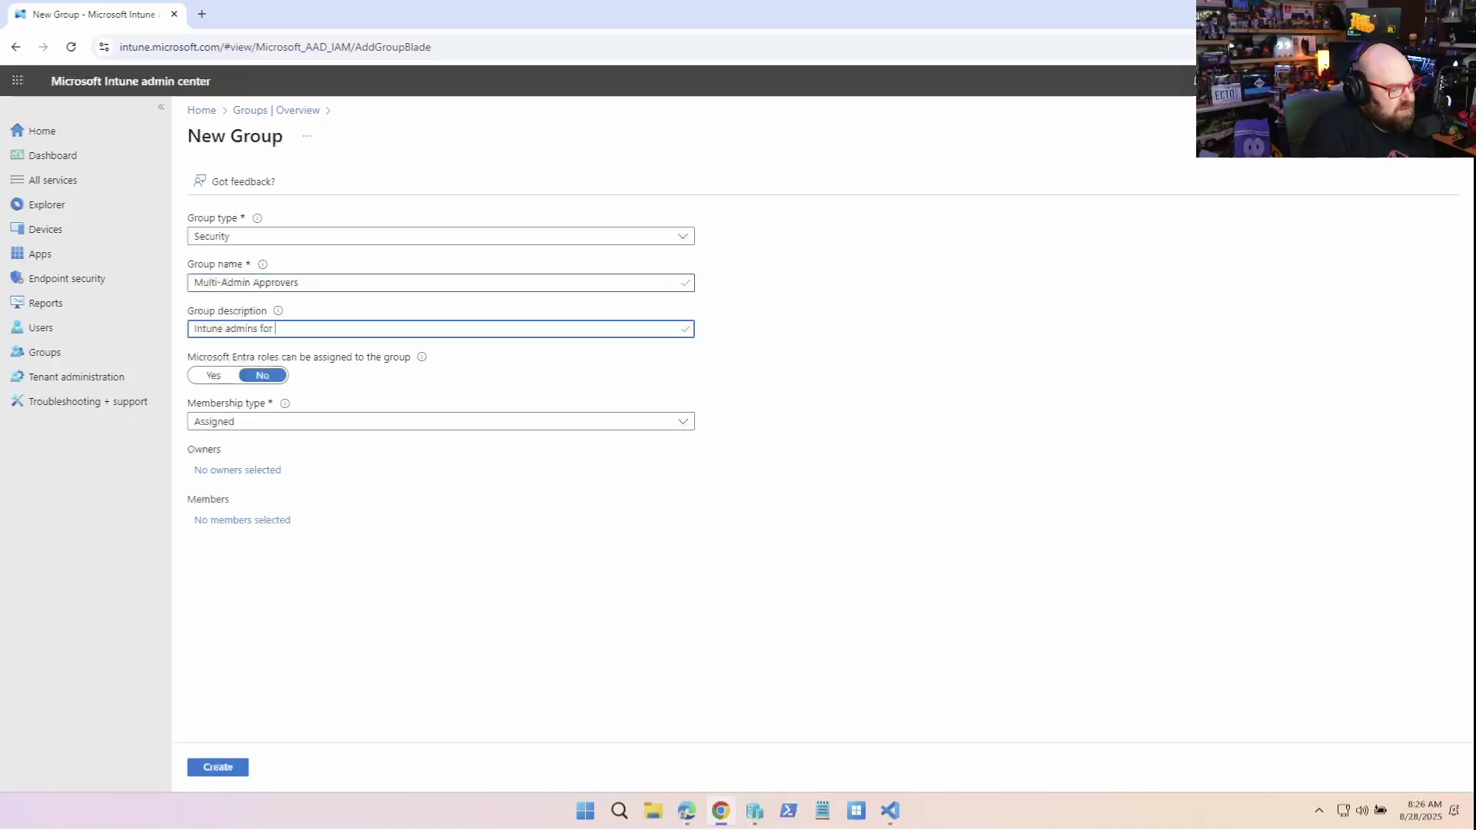
{"action": "type", "text": "ins for multi-admin-approval; policies"}
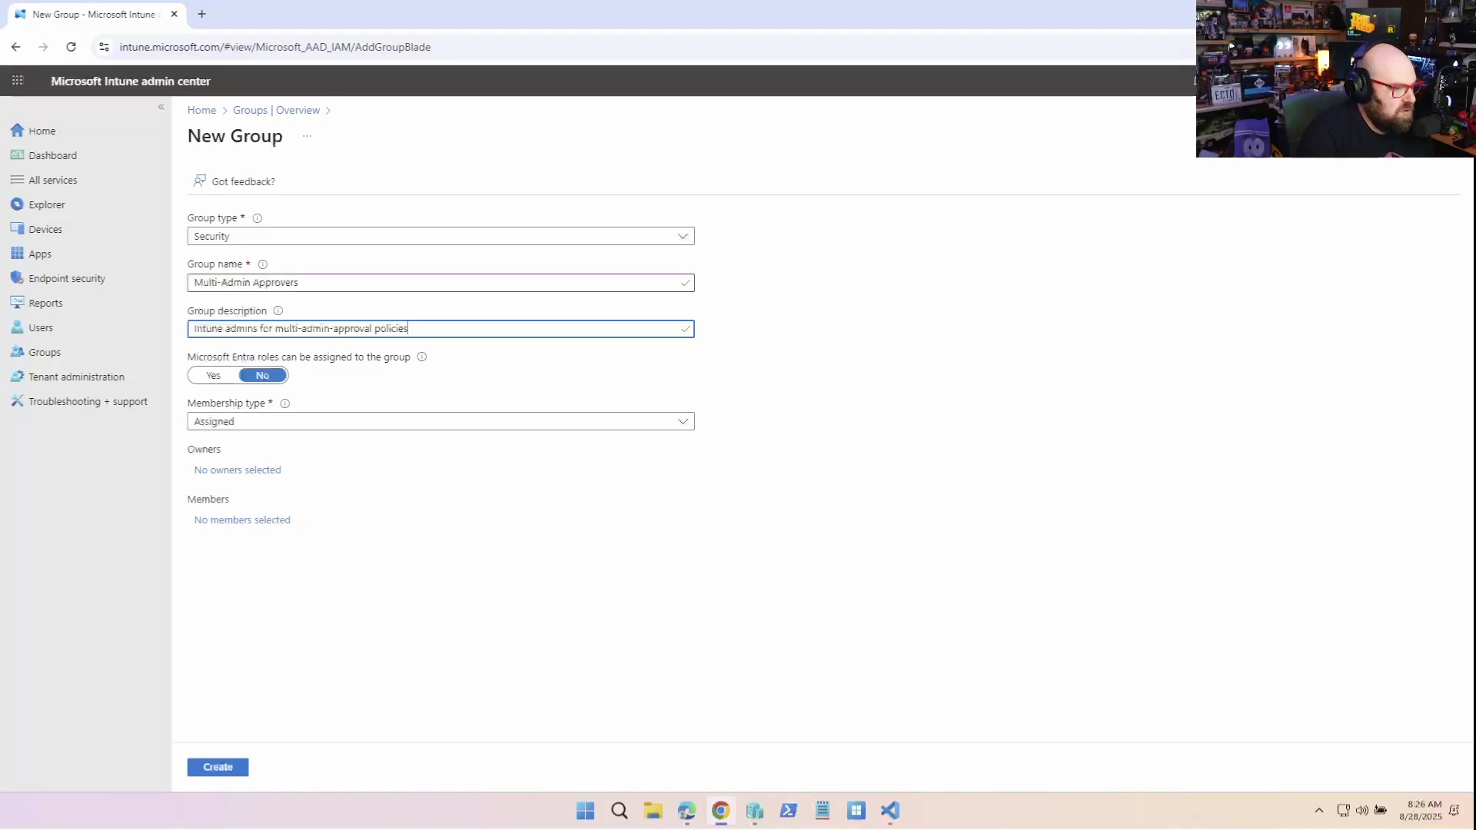
{"action": "key", "text": "Tab"}
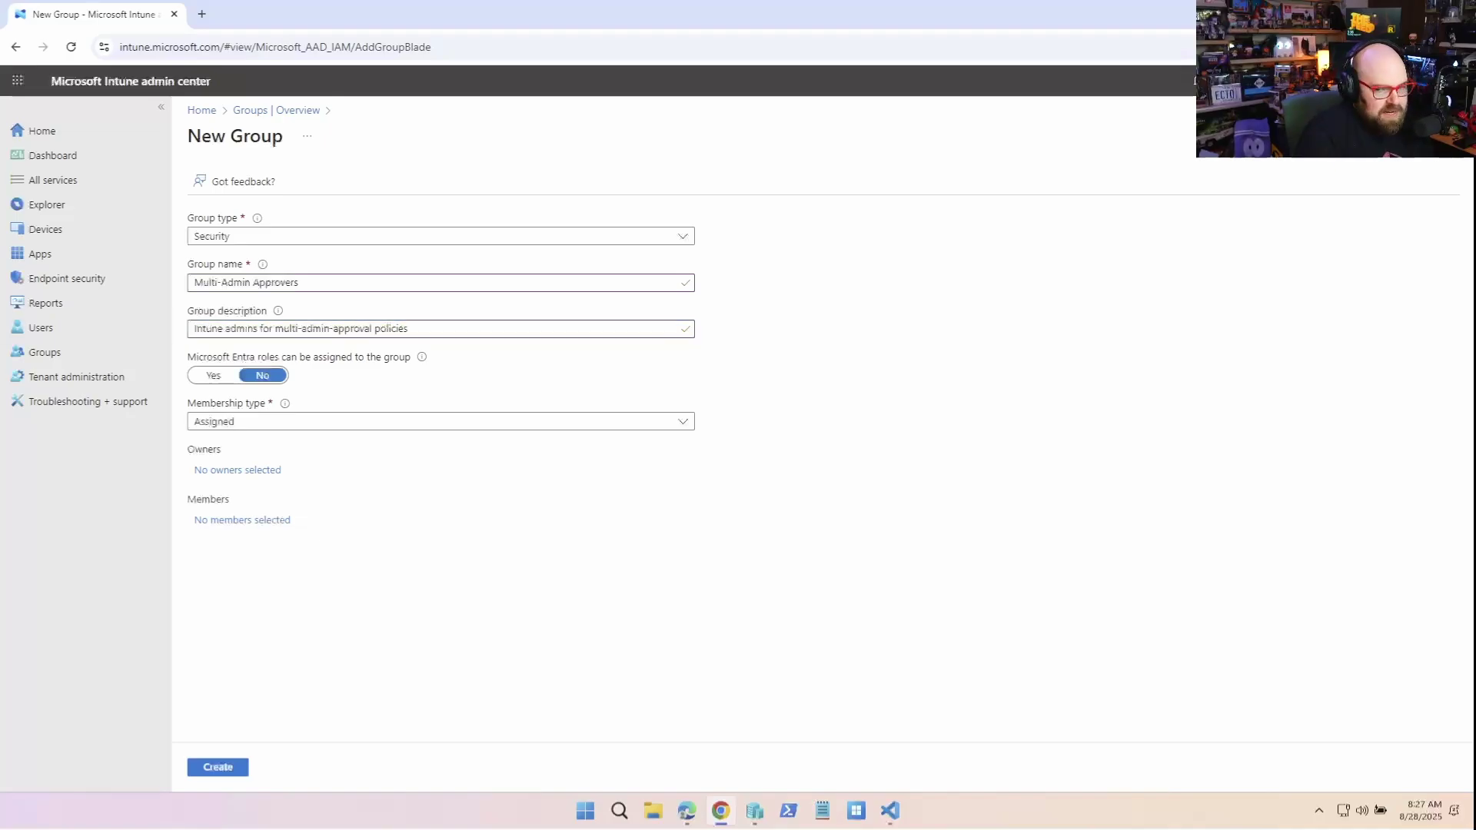
{"action": "key", "text": "Tab"}
{"action": "key", "text": "Tab"}
{"action": "key", "text": "Tab"}
{"action": "key", "text": "Tab"}
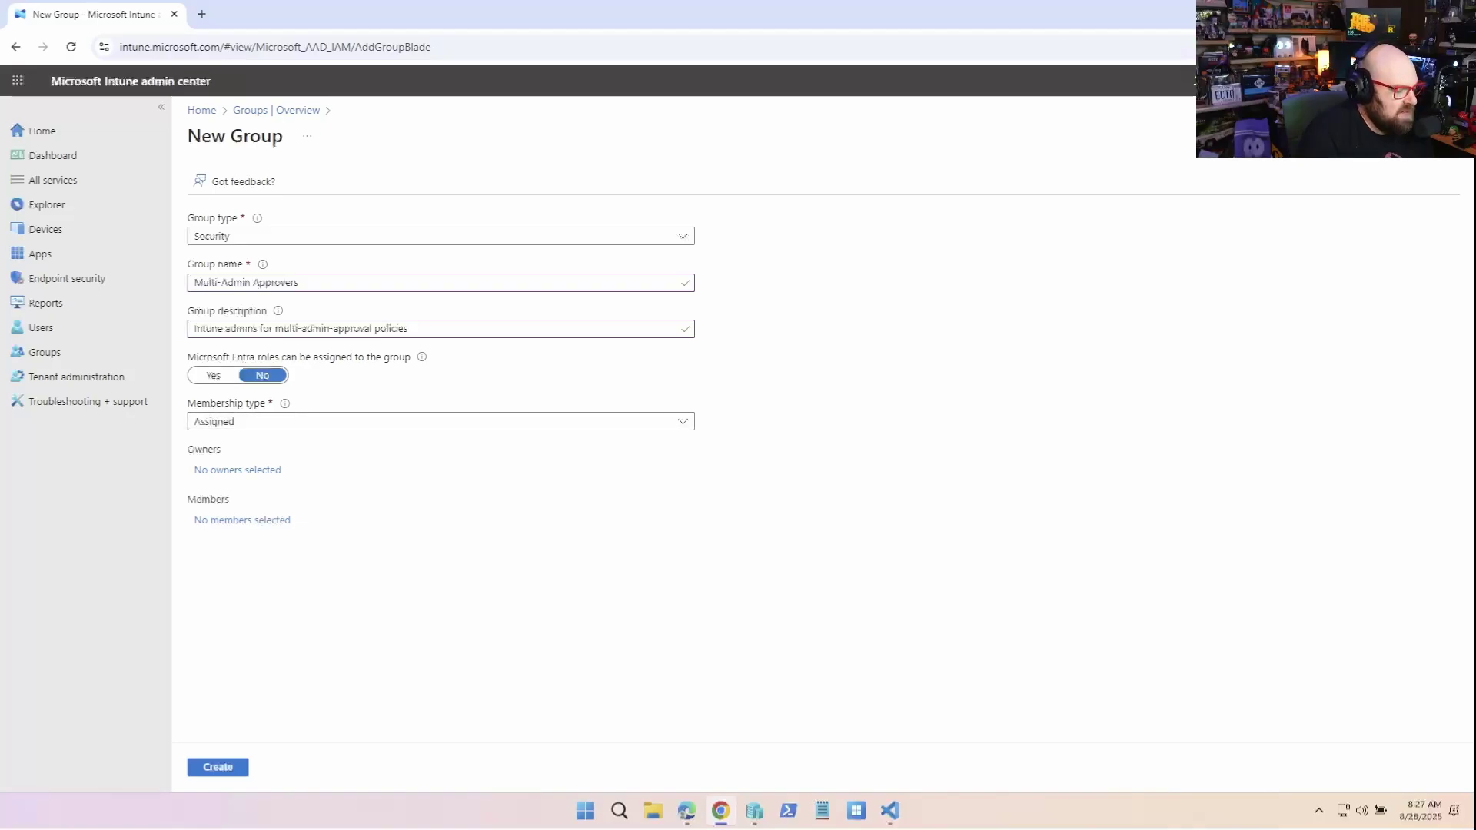
Search for and select two admin users as the group's members
{"action": "key", "text": "Return"}
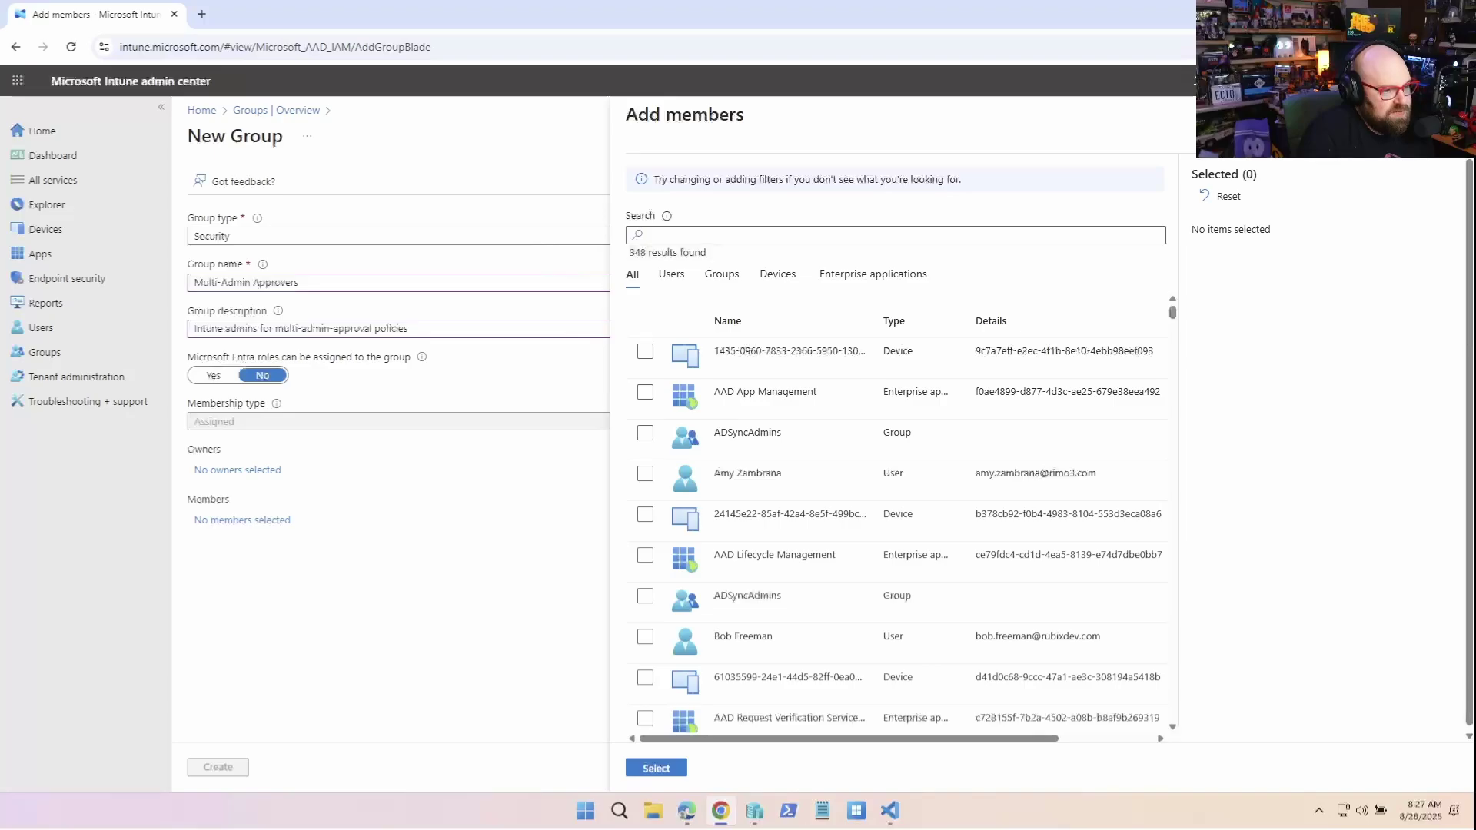
{"action": "type", "text": "steve"}
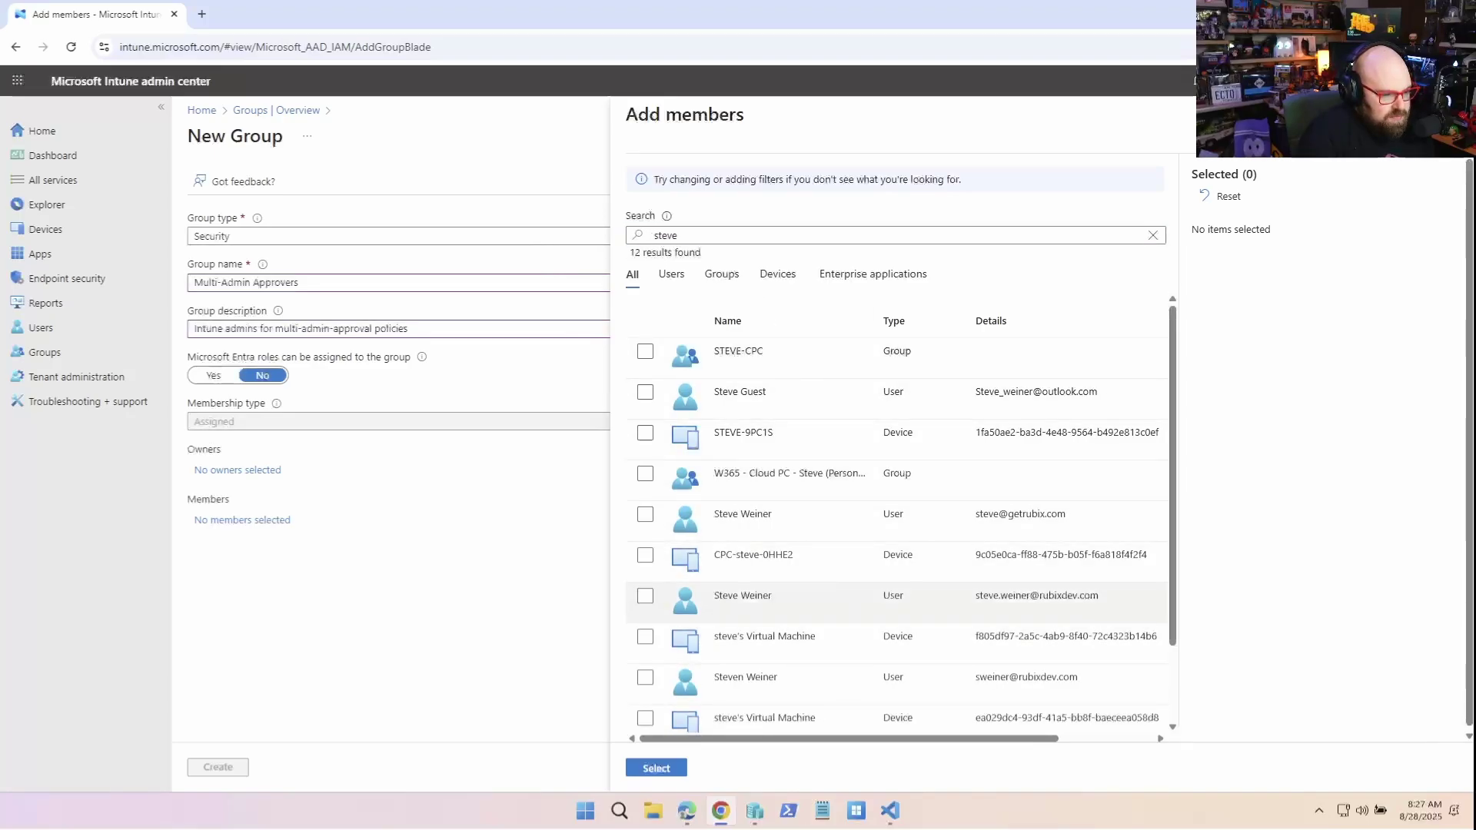
{"action": "left_click", "coordinate": [645, 596]}
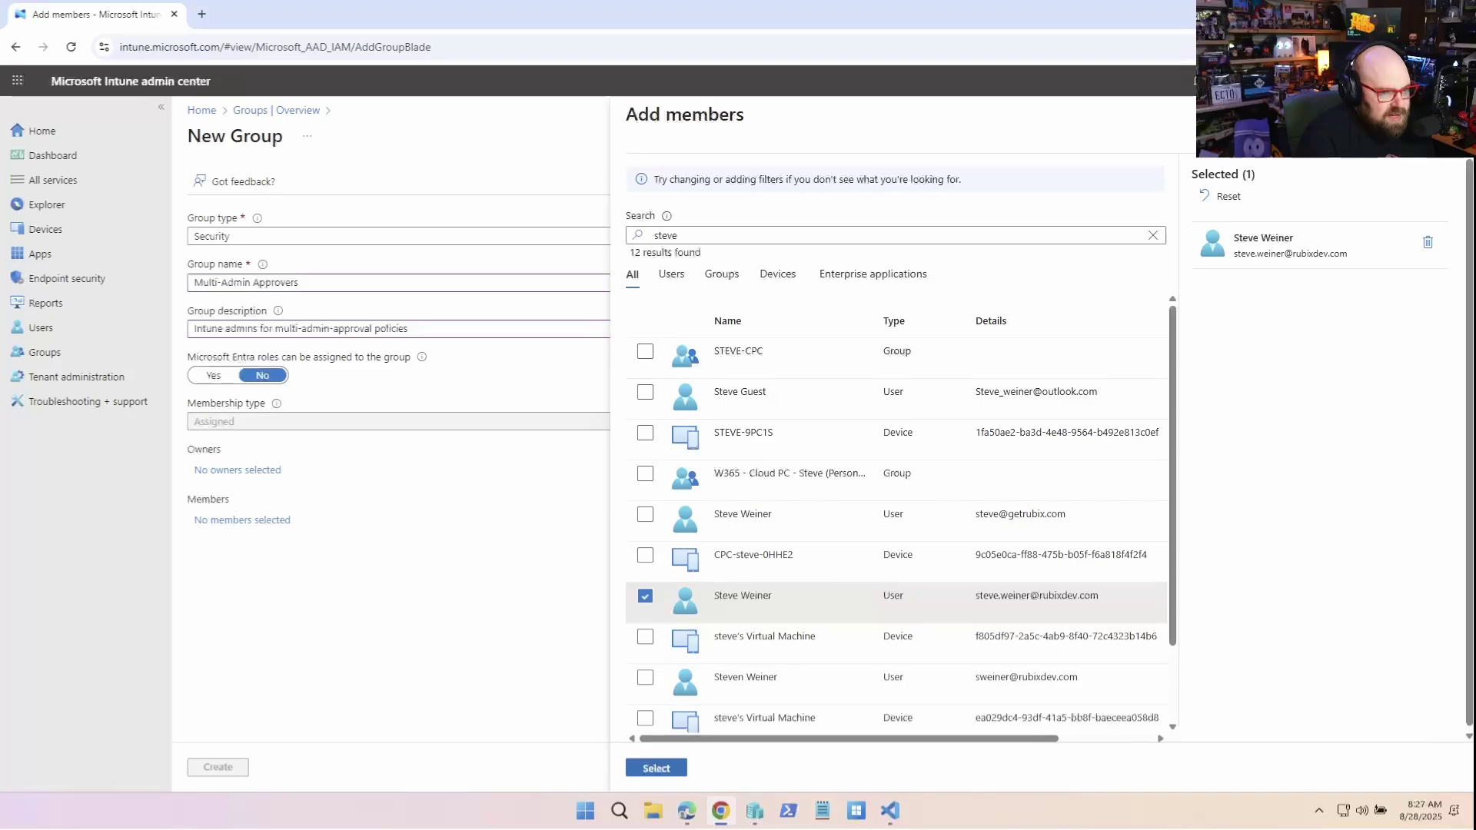
{"action": "double_click", "coordinate": [644, 235]}
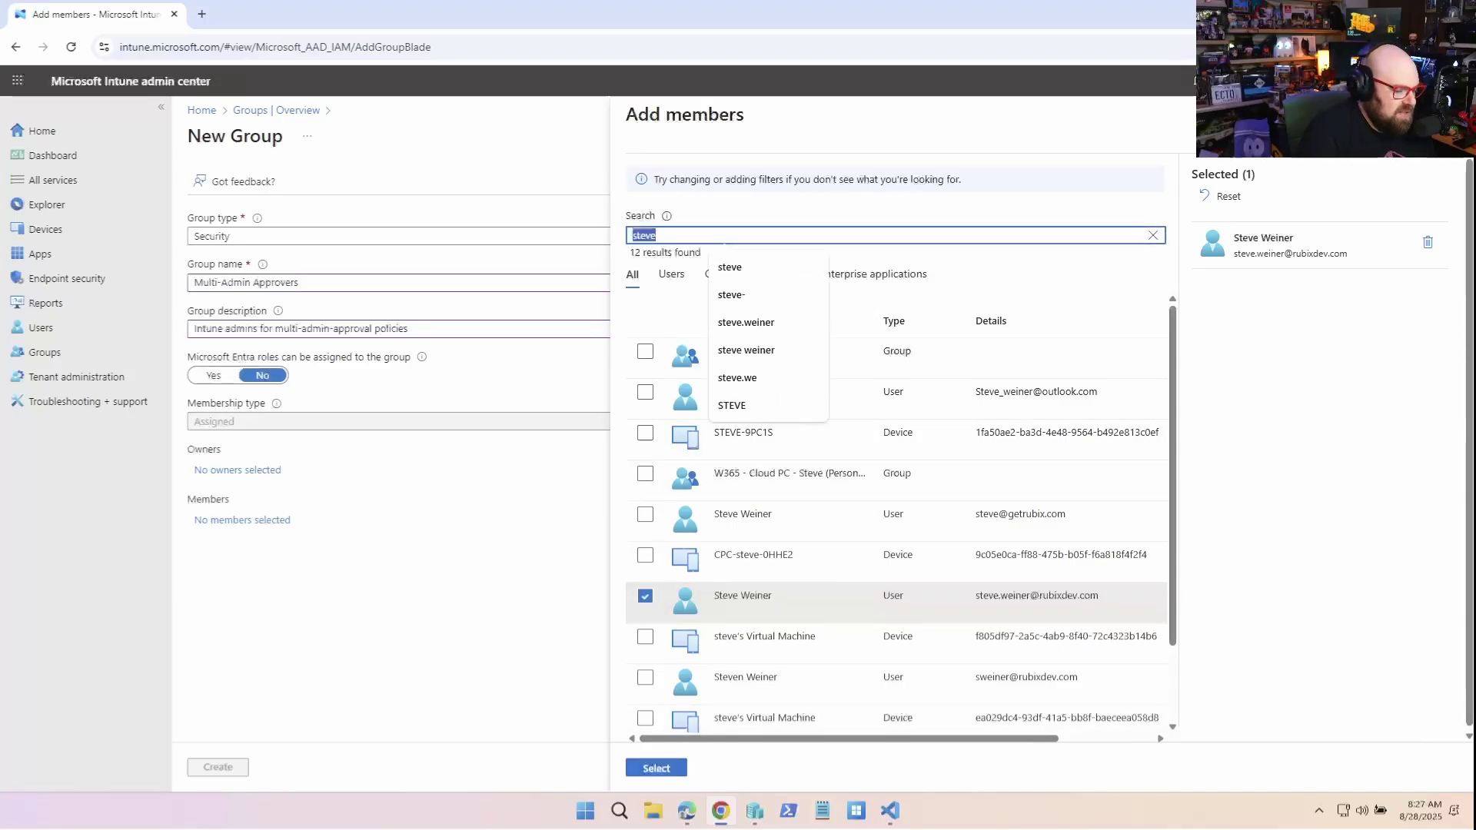
{"action": "type", "text": "Clark Kent"}
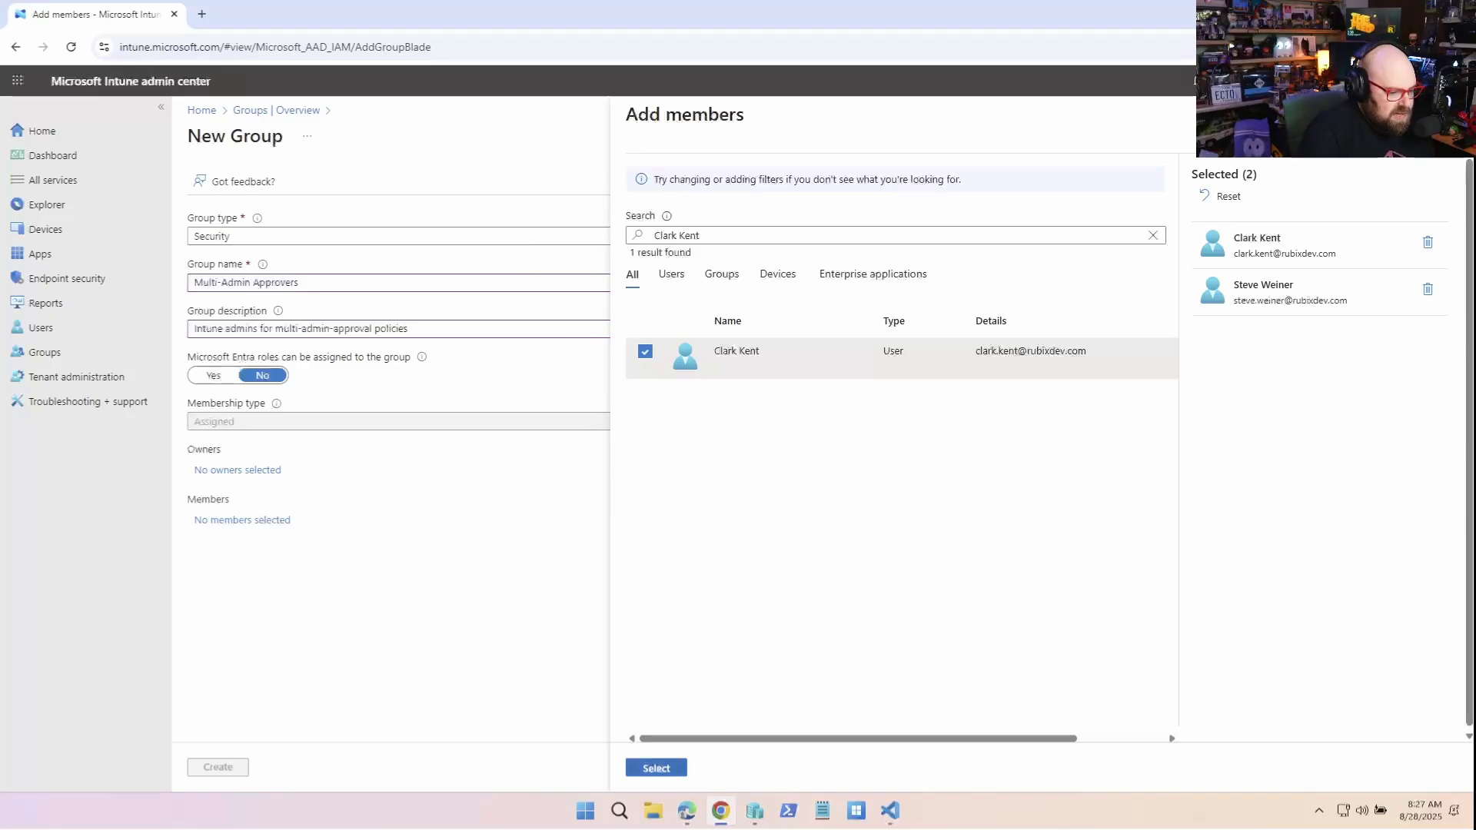
{"action": "left_click", "coordinate": [656, 768]}
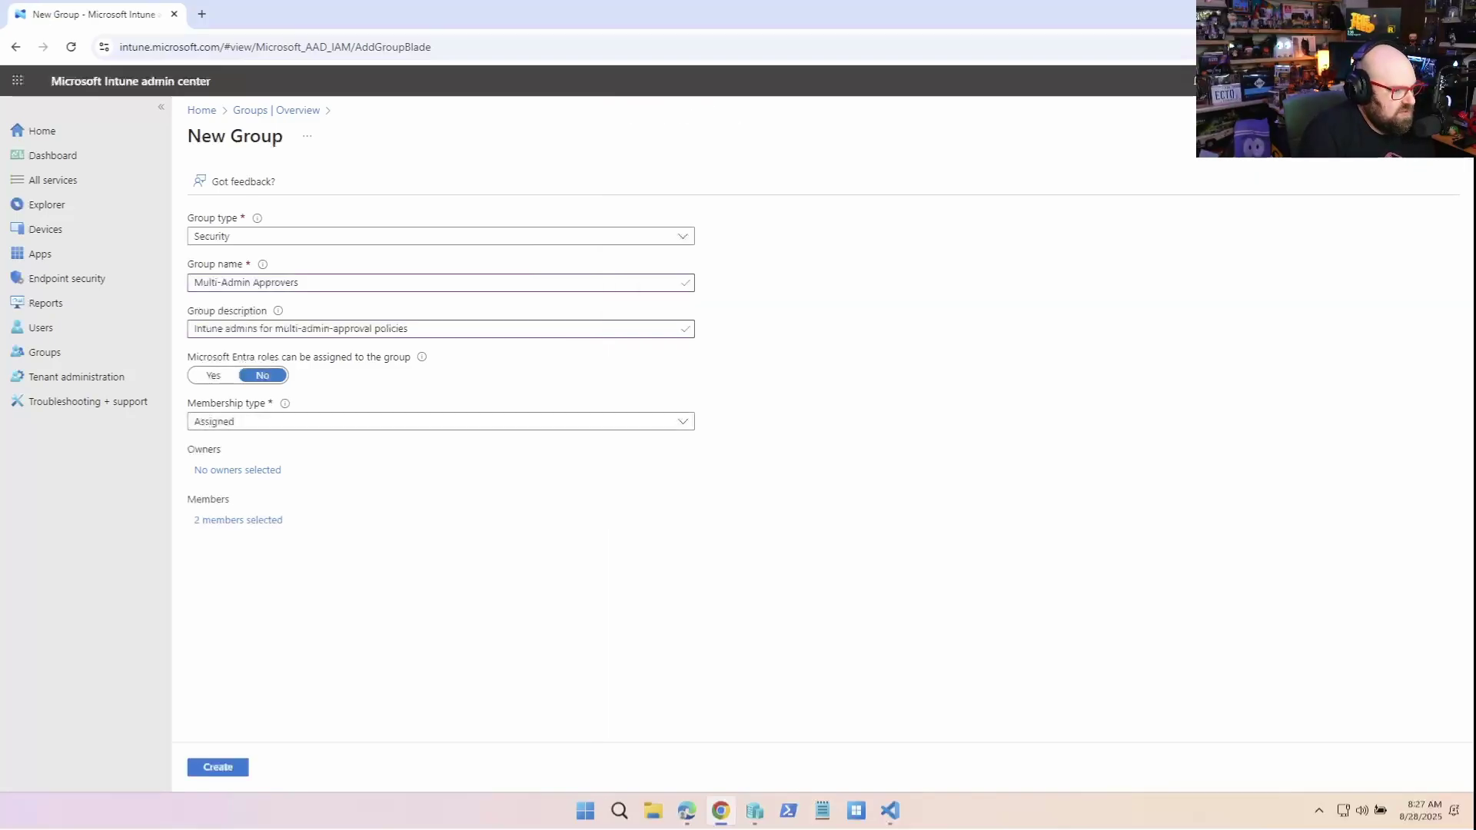
Create the approvers group, then start a new role assignment for the admin user
{"action": "left_click", "coordinate": [218, 767]}
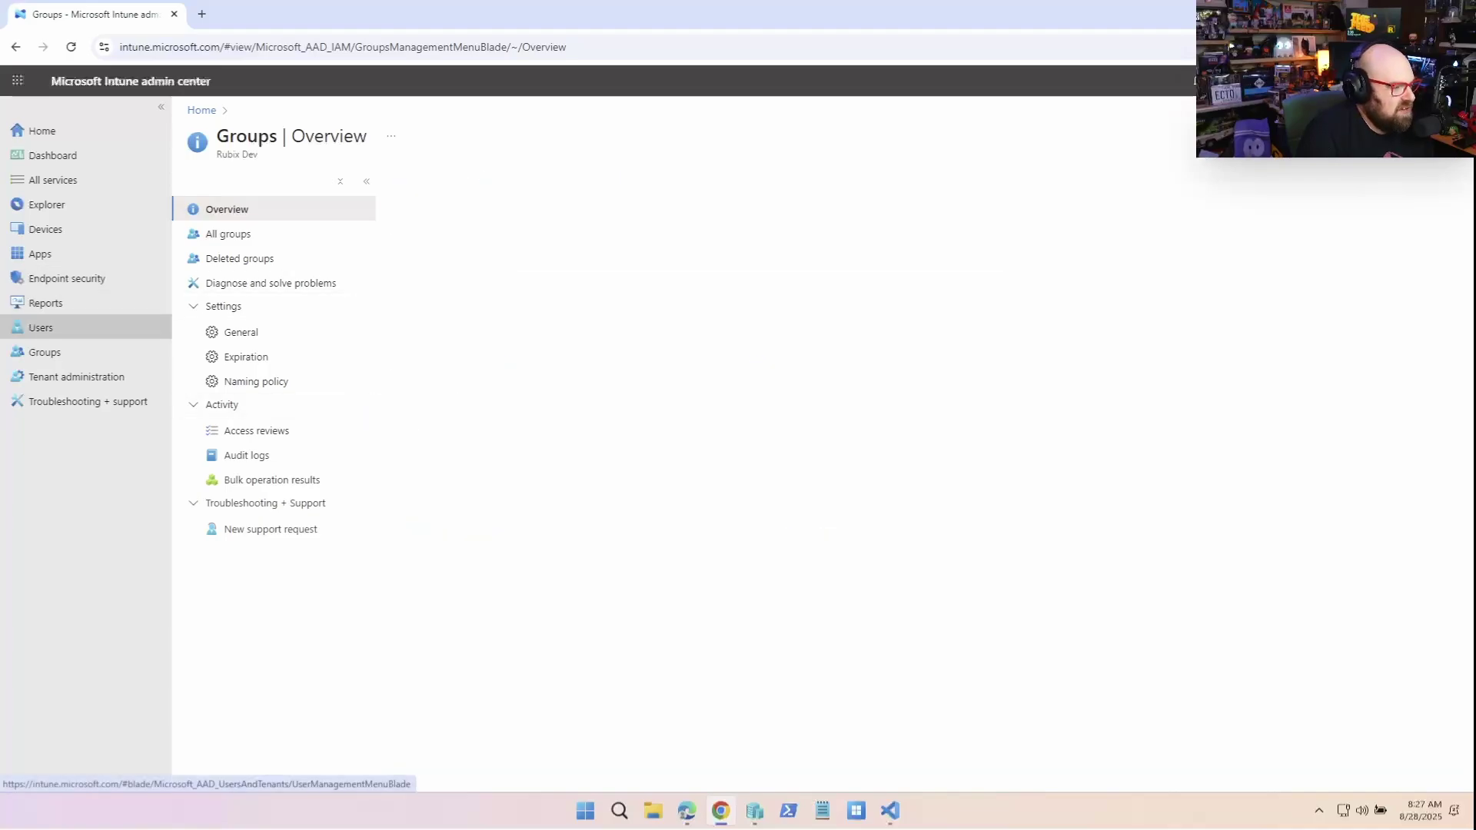
{"action": "left_click", "coordinate": [41, 327]}
{"action": "left_click", "coordinate": [475, 465]}
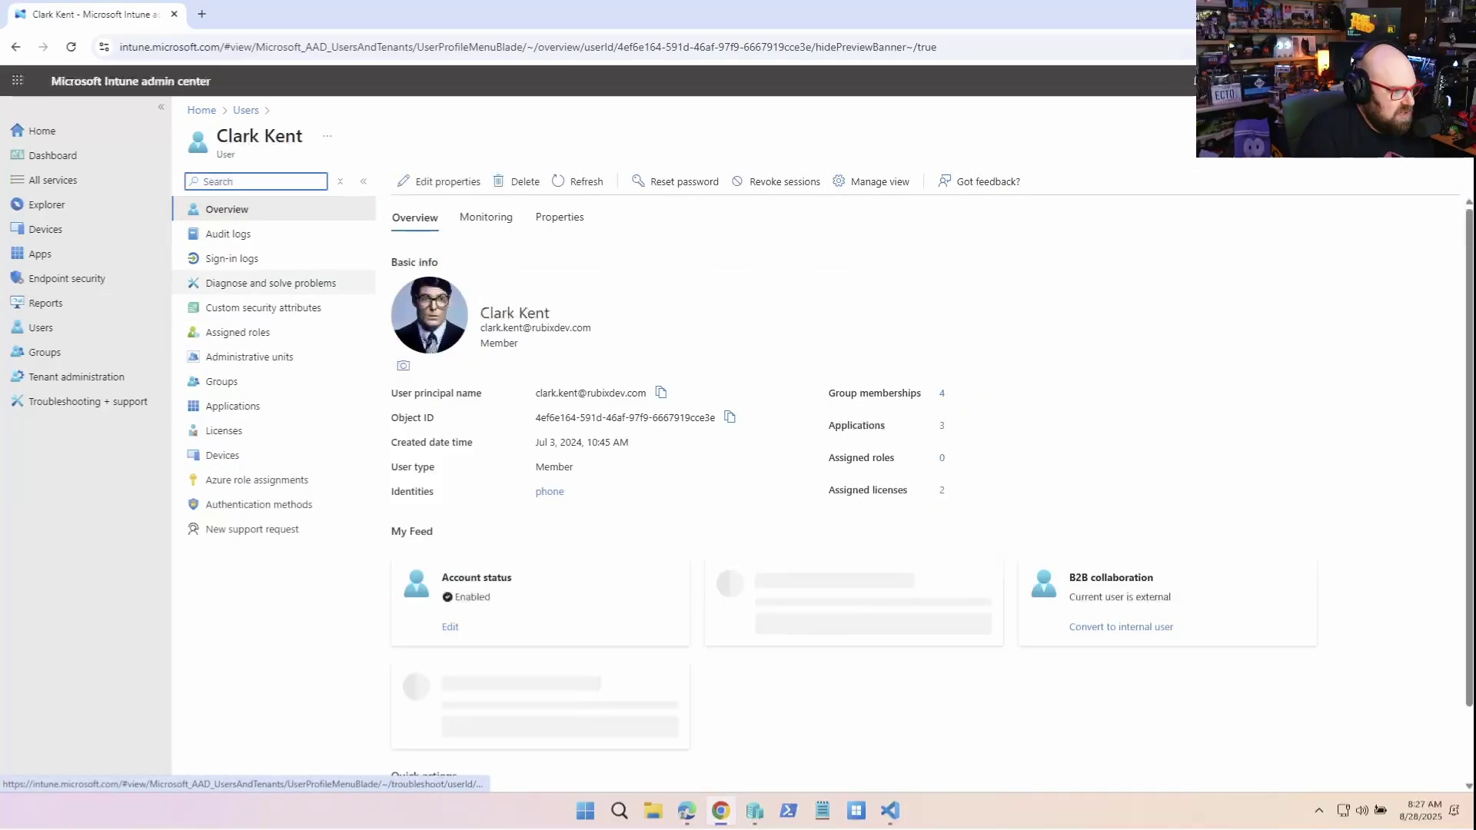
{"action": "left_click", "coordinate": [238, 332]}
{"action": "left_click", "coordinate": [445, 181]}
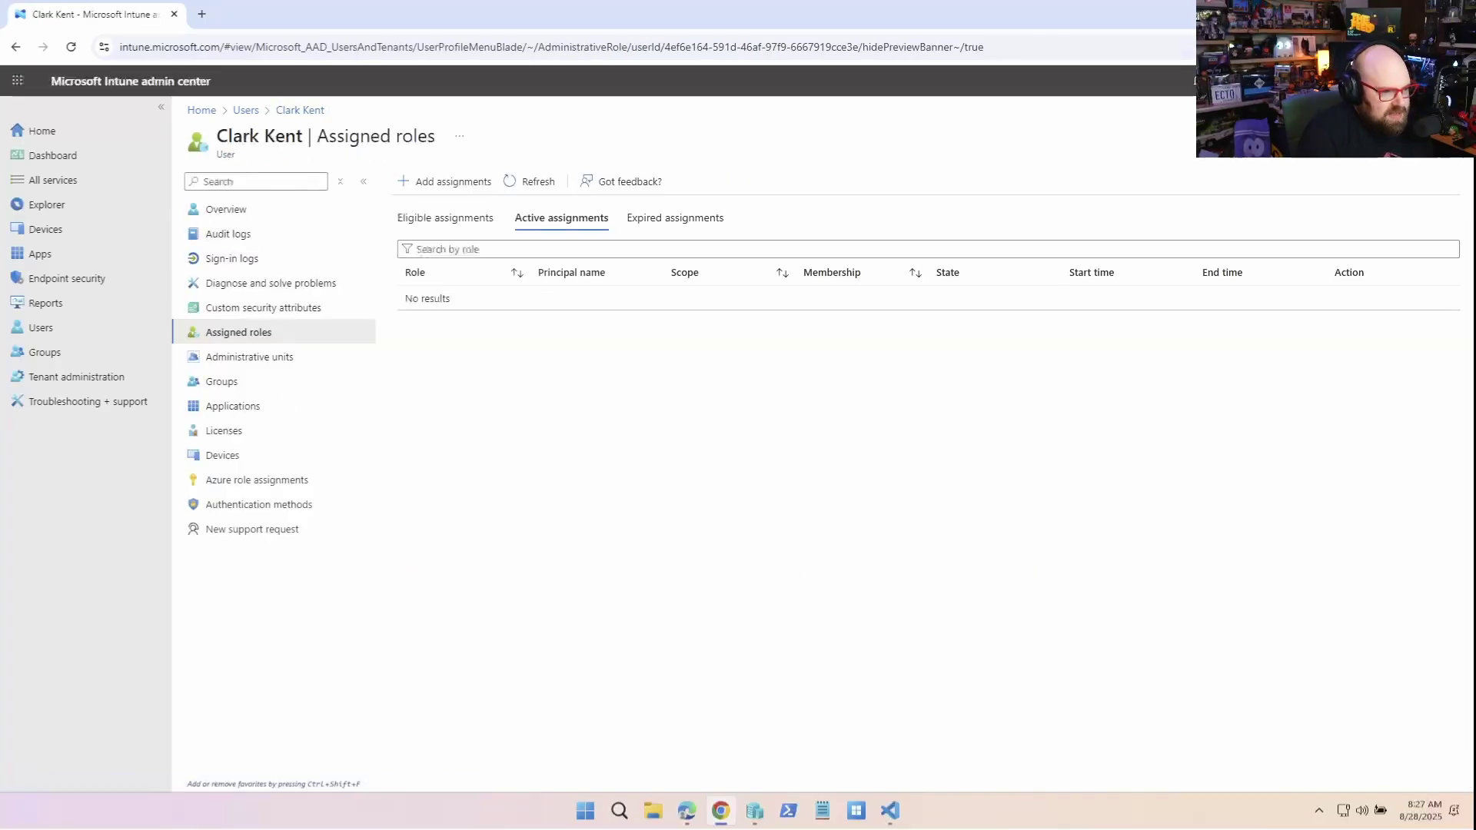
{"action": "left_click", "coordinate": [444, 181]}
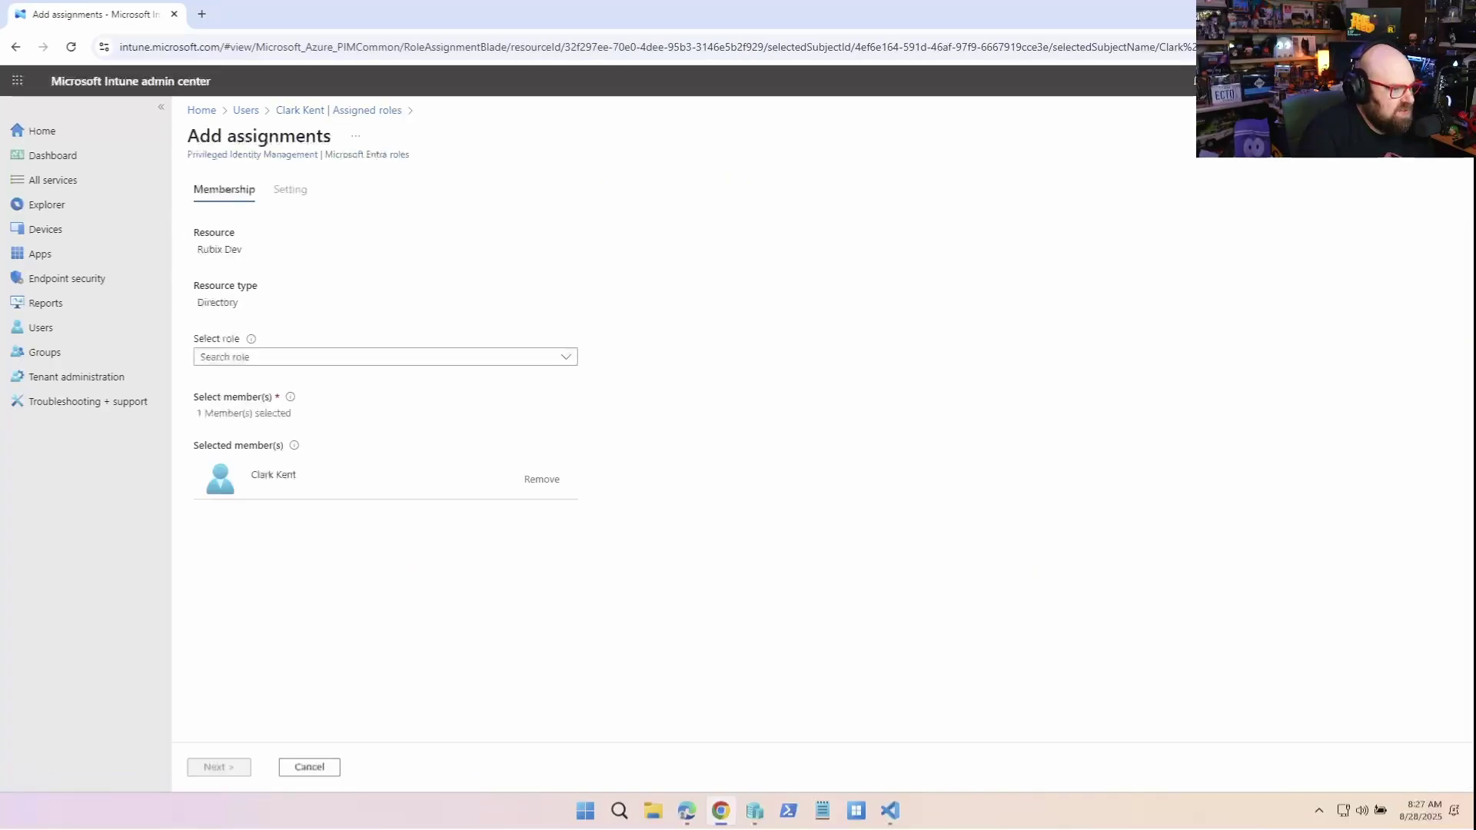
Assign the user a permanent active Intune Administrator role with a promotion justification
{"action": "left_click", "coordinate": [376, 357]}
{"action": "type", "text": "intune"}
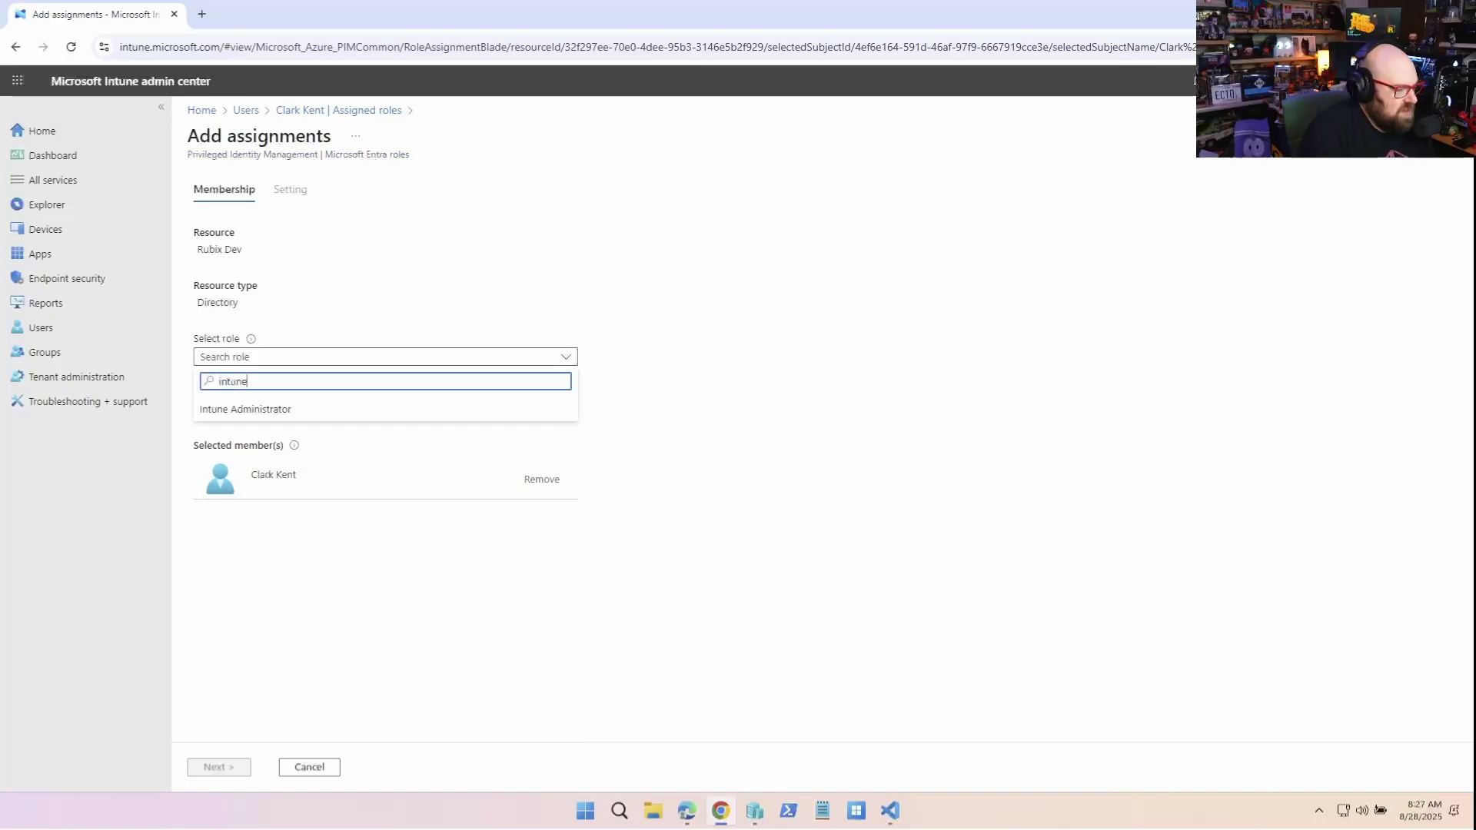
{"action": "left_click", "coordinate": [245, 409]}
{"action": "left_click", "coordinate": [219, 766]}
{"action": "type", "text": "Clark "}
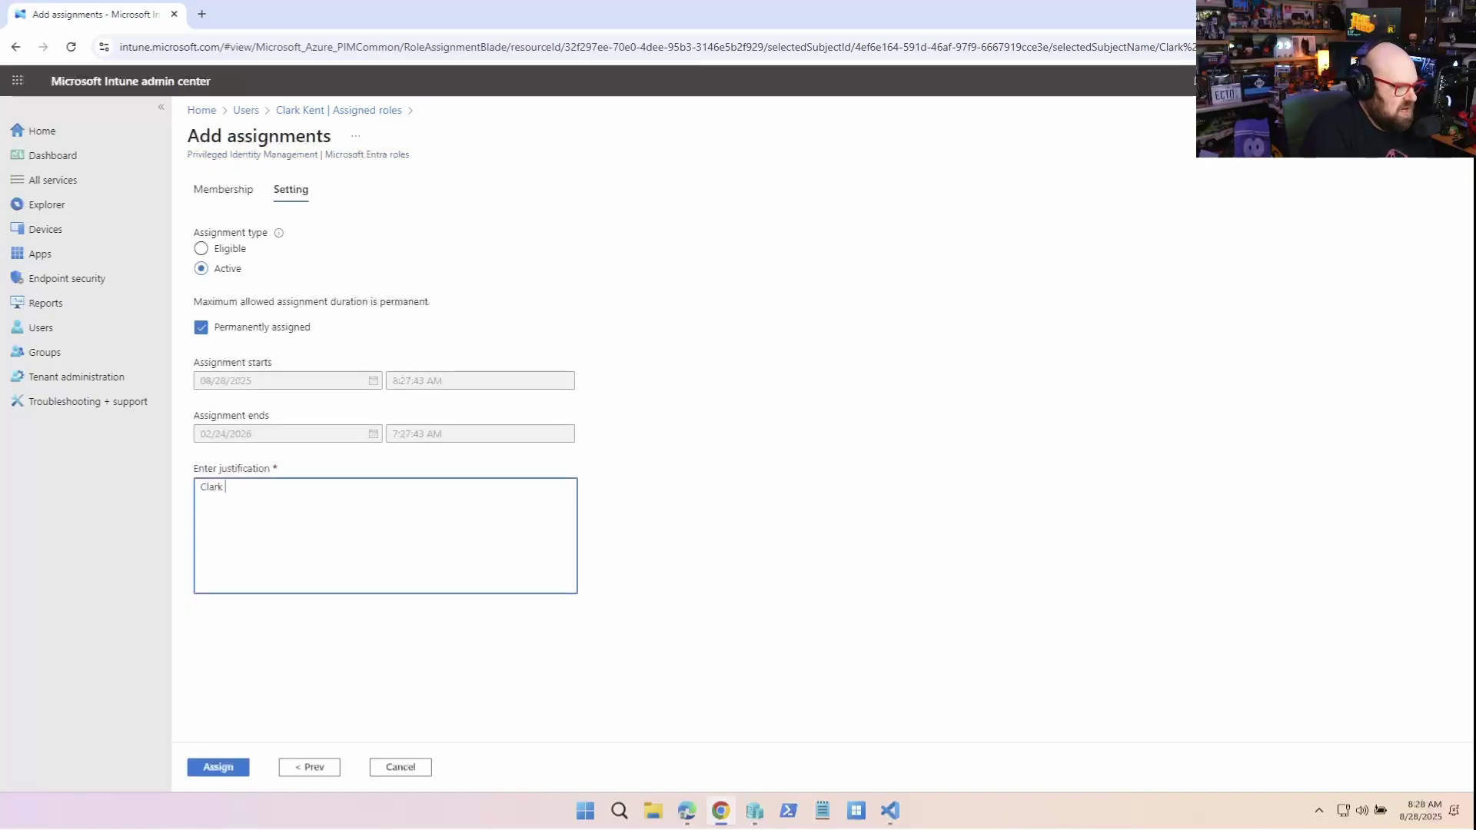
{"action": "type", "text": "got promote"}
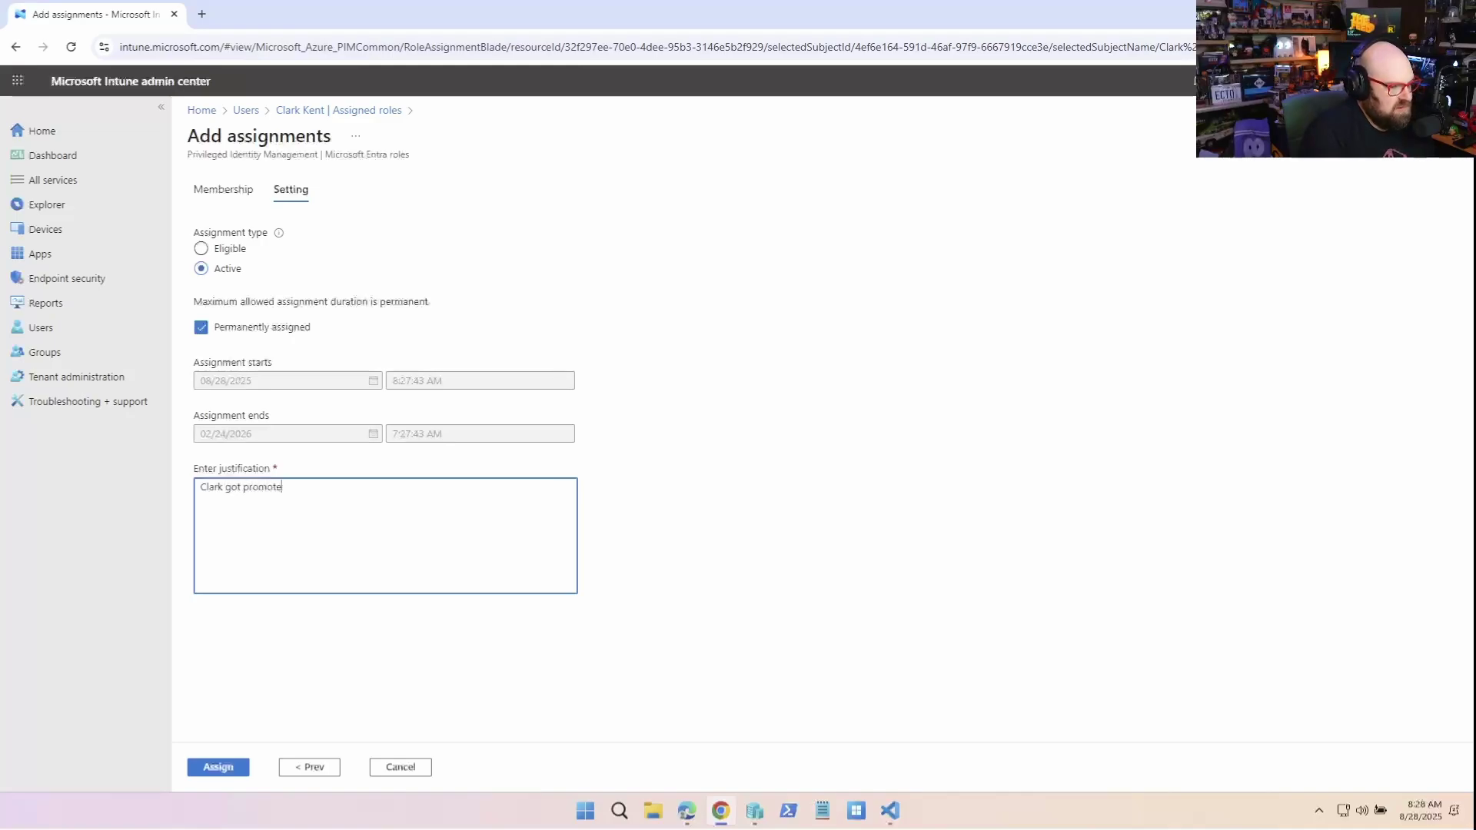
{"action": "type", "text": "d"}
{"action": "left_click", "coordinate": [230, 768]}
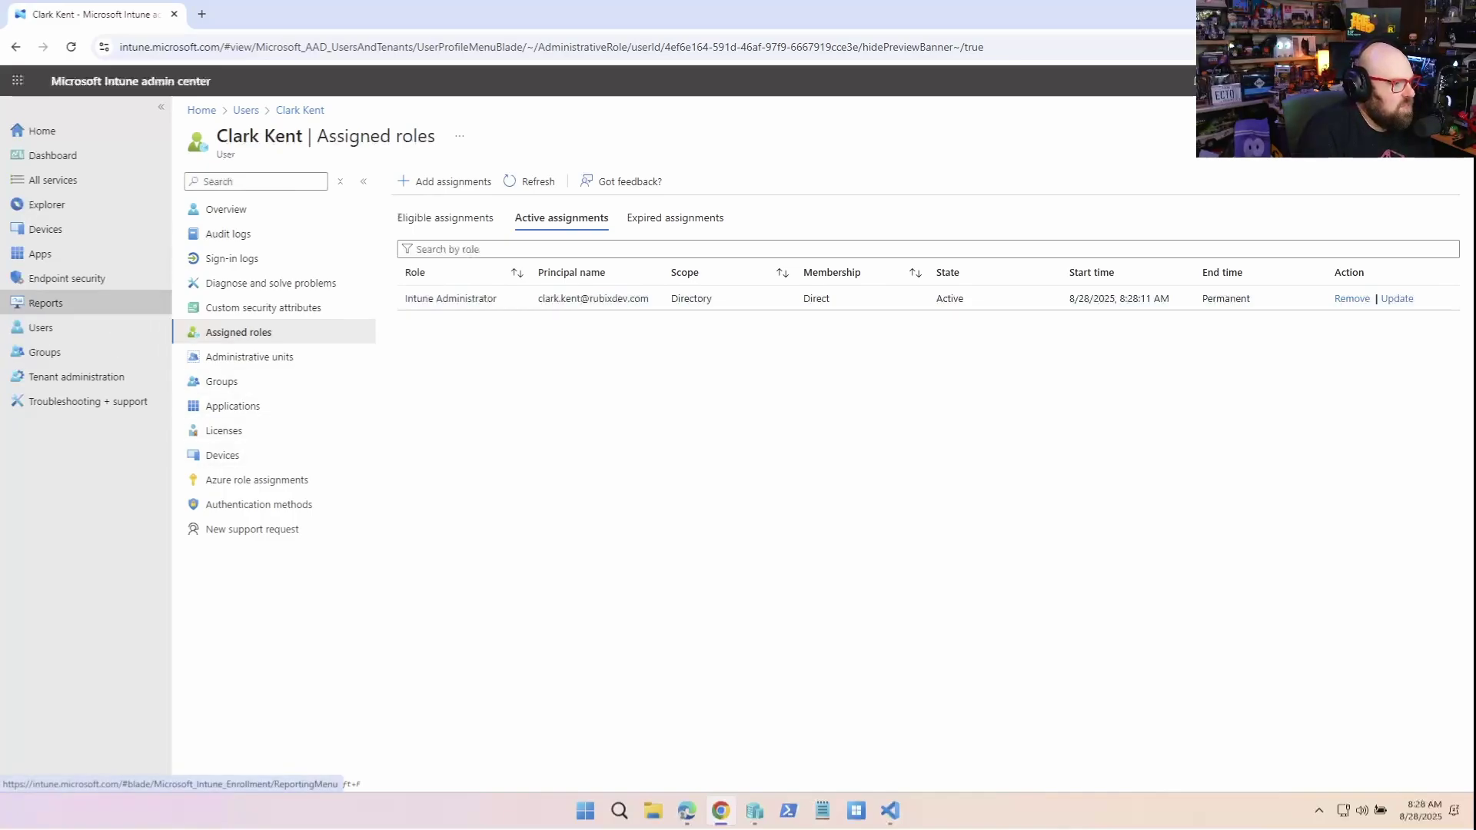
{"action": "left_click", "coordinate": [77, 377]}
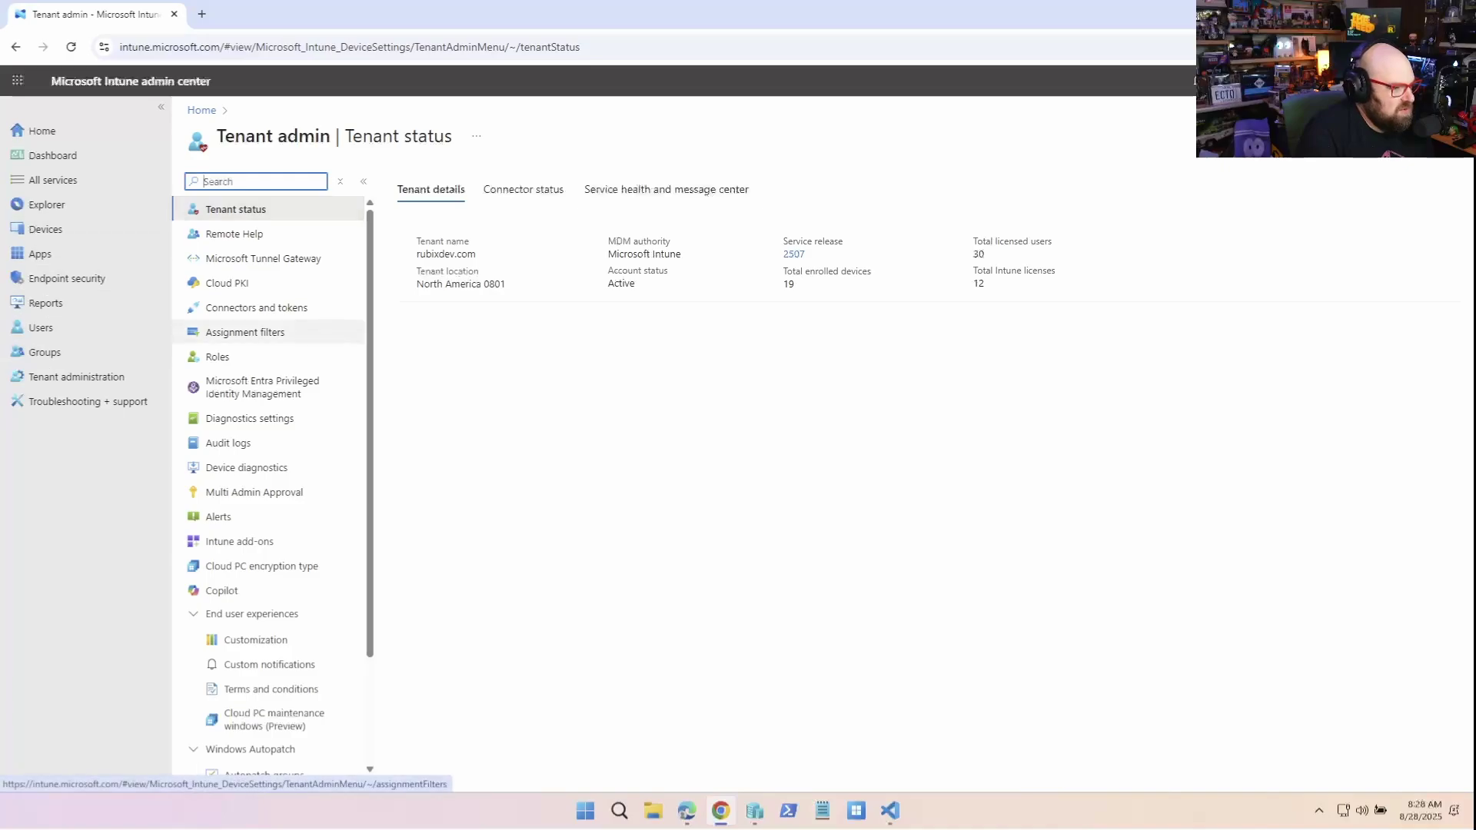
Create an access policy named 'Device Wipe protection' with policy type Device wipe
{"action": "left_click", "coordinate": [255, 492]}
{"action": "left_click", "coordinate": [587, 189]}
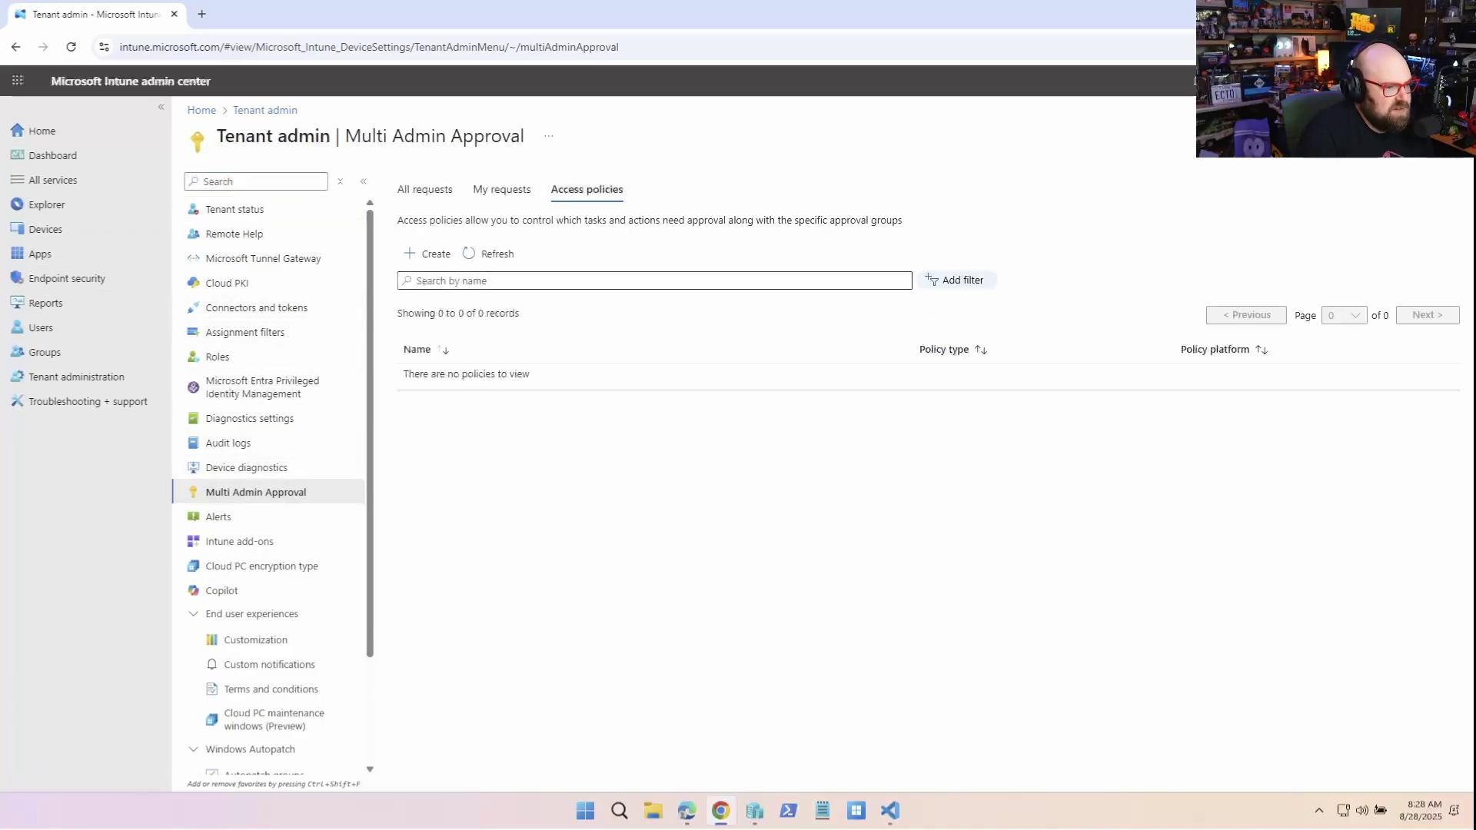
{"action": "left_click", "coordinate": [428, 254]}
{"action": "type", "text": "Devic"}
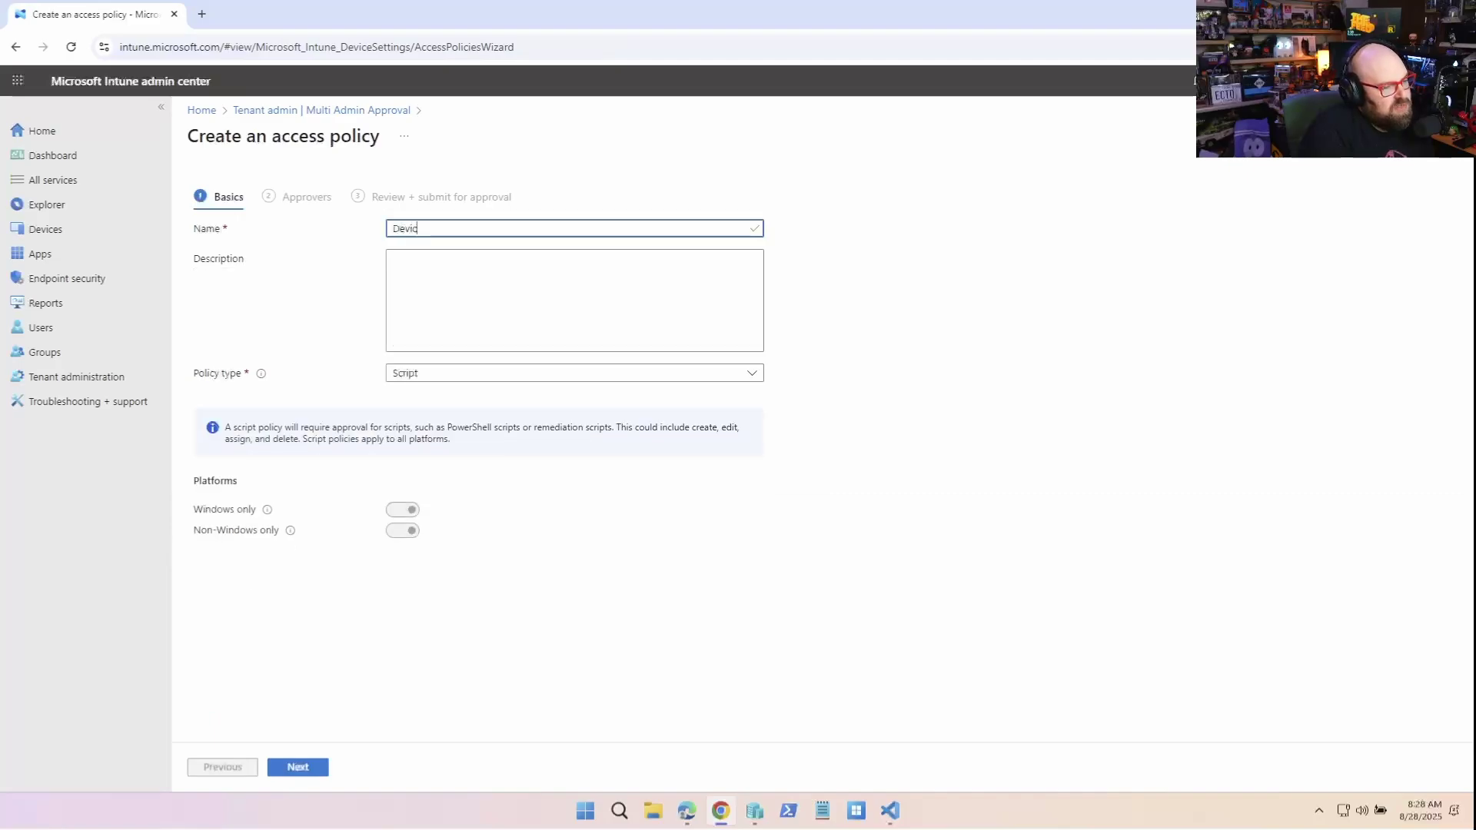
{"action": "type", "text": "e Wipe p"}
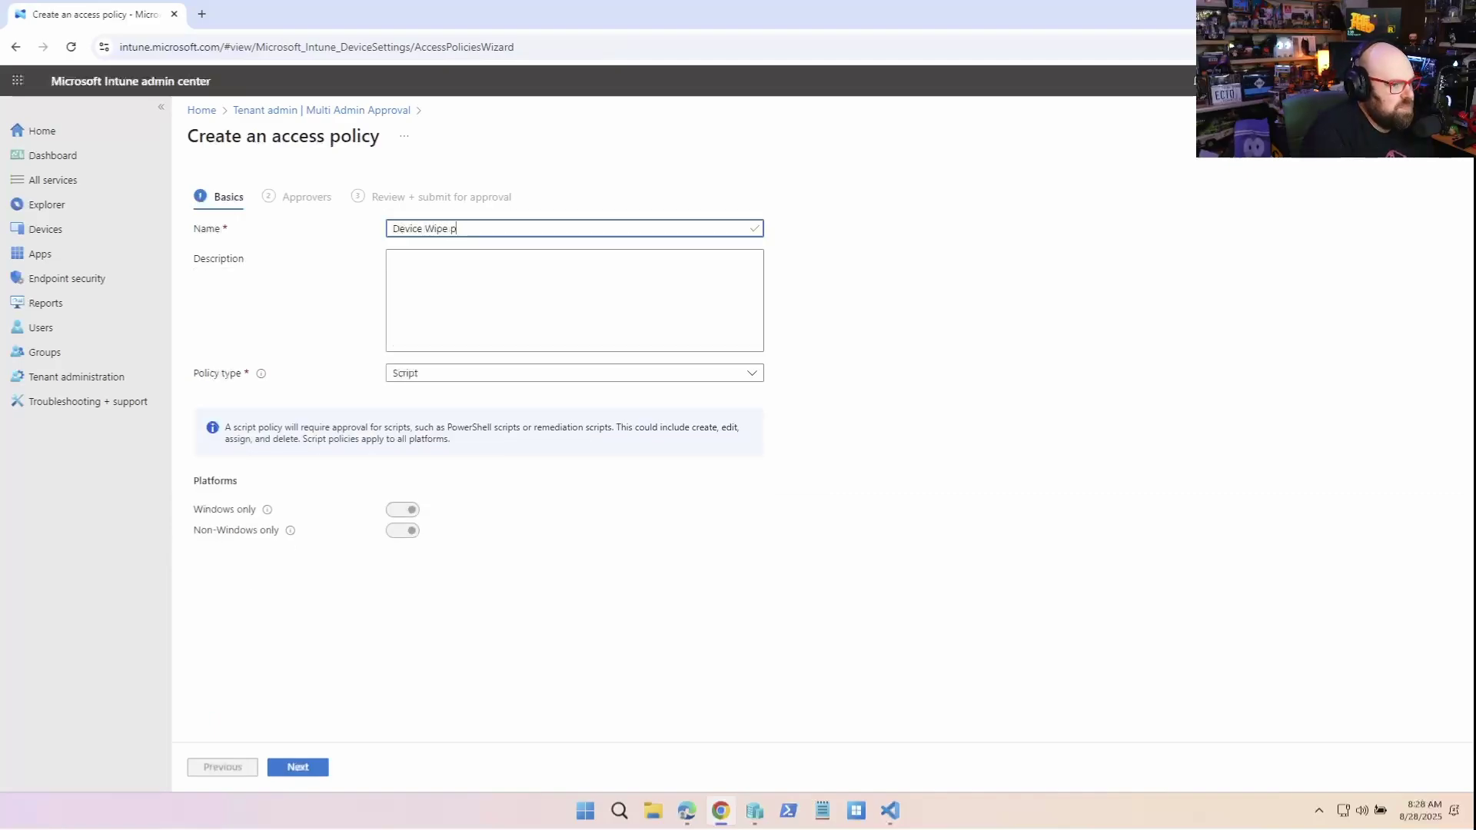
{"action": "type", "text": "rotection"}
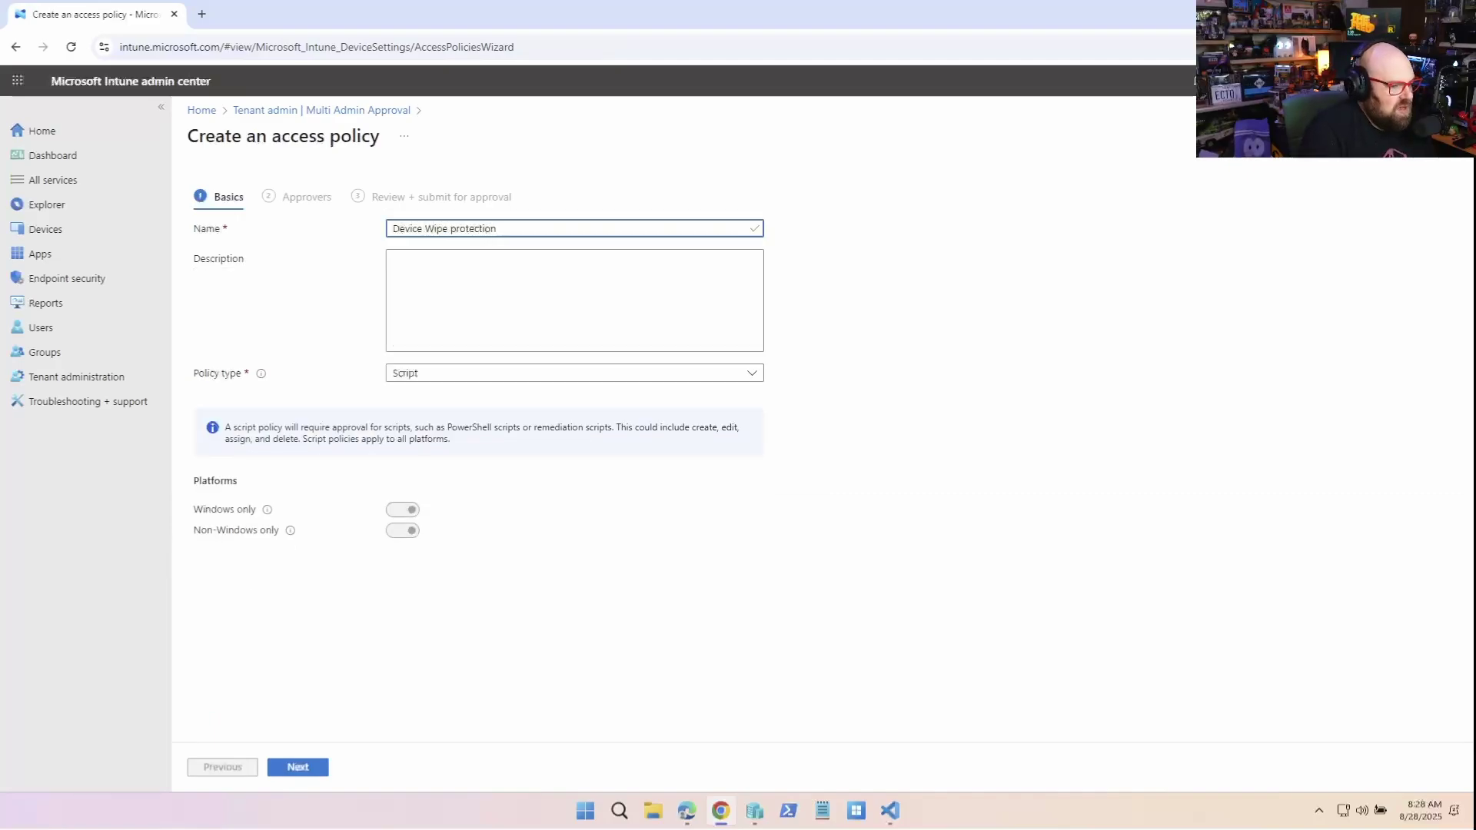
{"action": "left_click", "coordinate": [569, 373]}
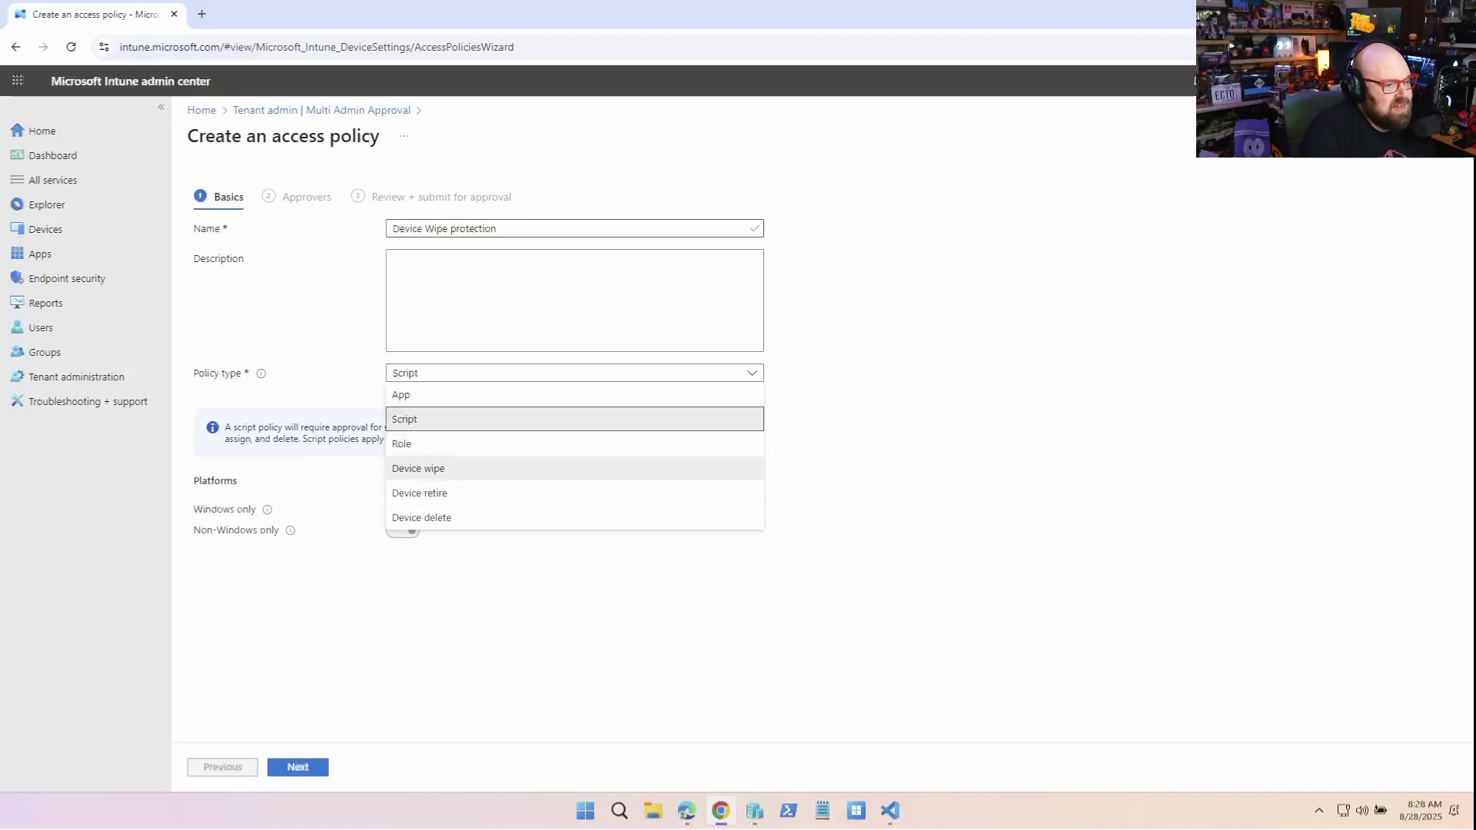
{"action": "left_click", "coordinate": [430, 468]}
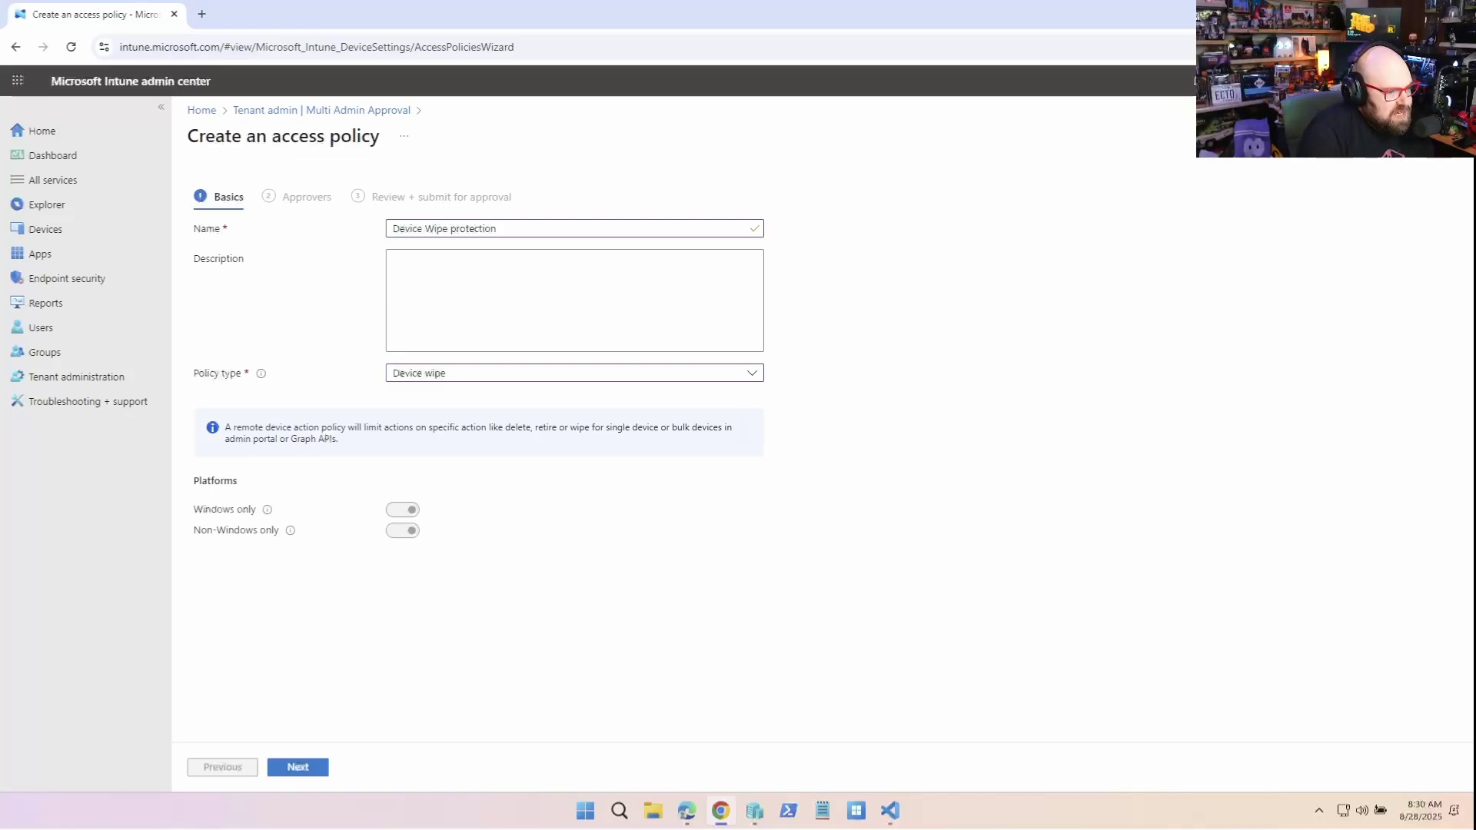
{"action": "left_click_drag", "start_coordinate": [225, 427], "coordinate": [339, 440]}
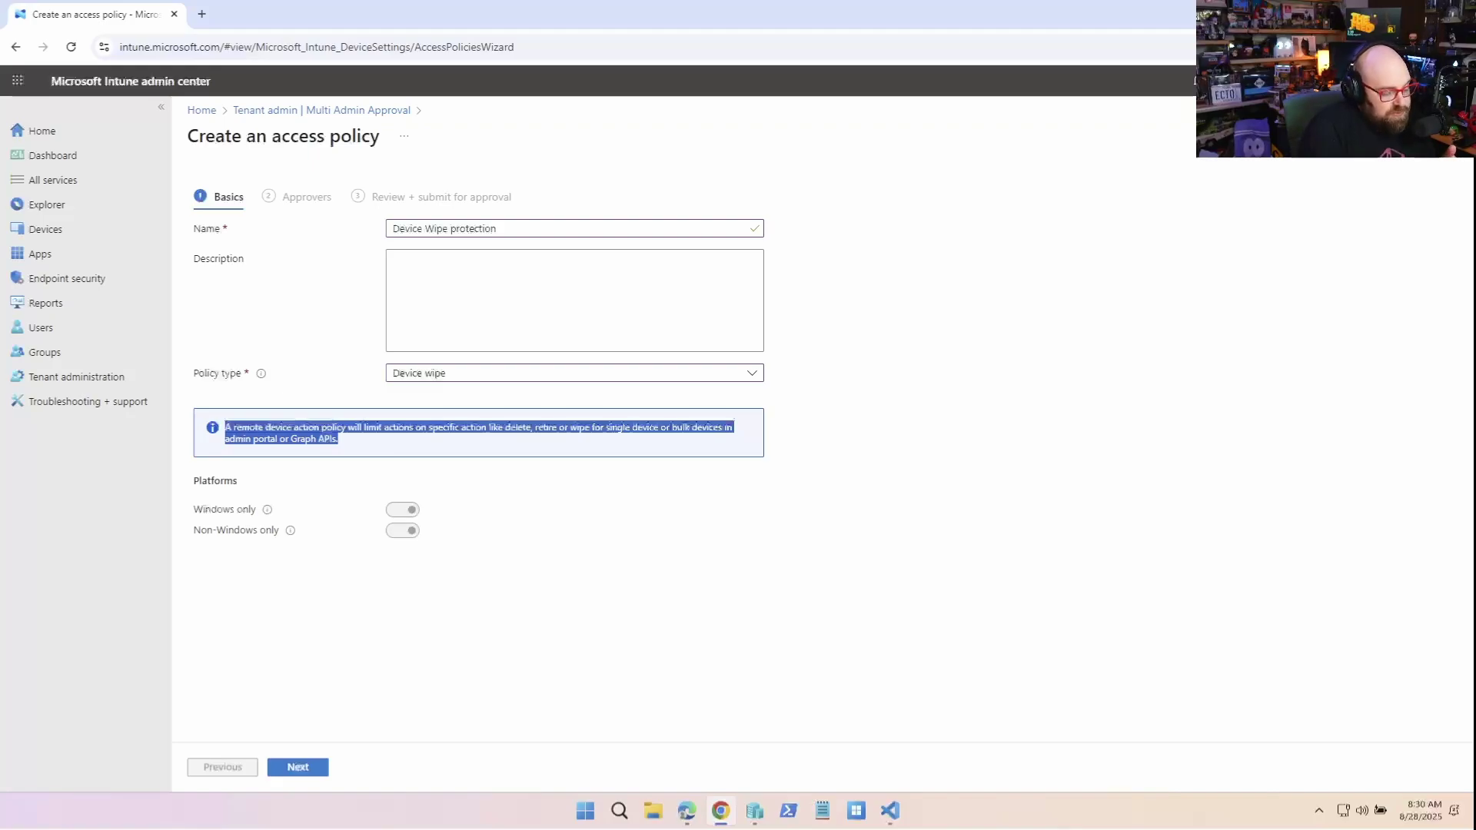
{"action": "left_click", "coordinate": [1196, 80]}
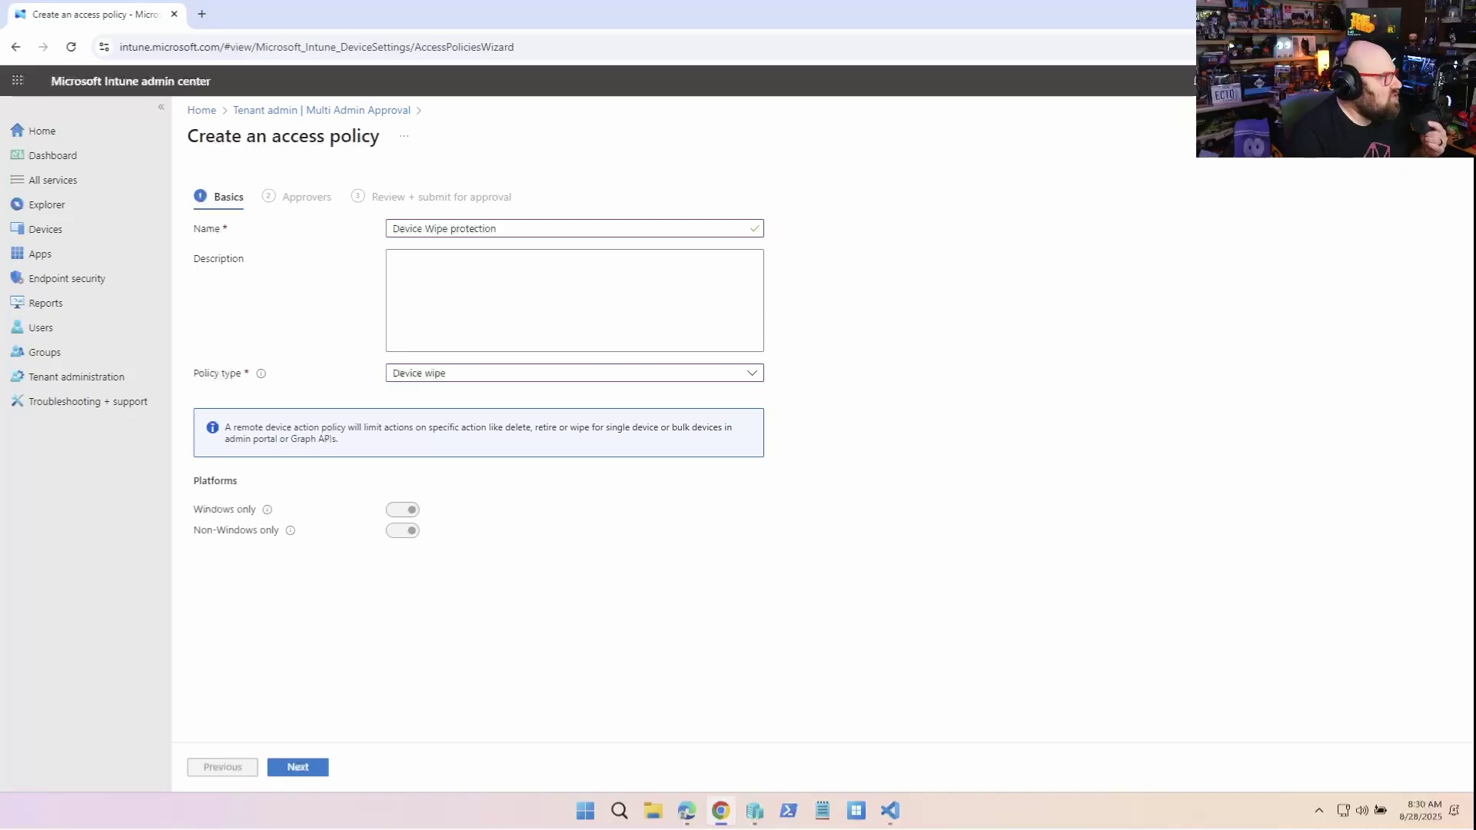
Search 'Multi' and select the Multi-Admin Approvers group as the policy's approvers
{"action": "key", "text": "Return"}
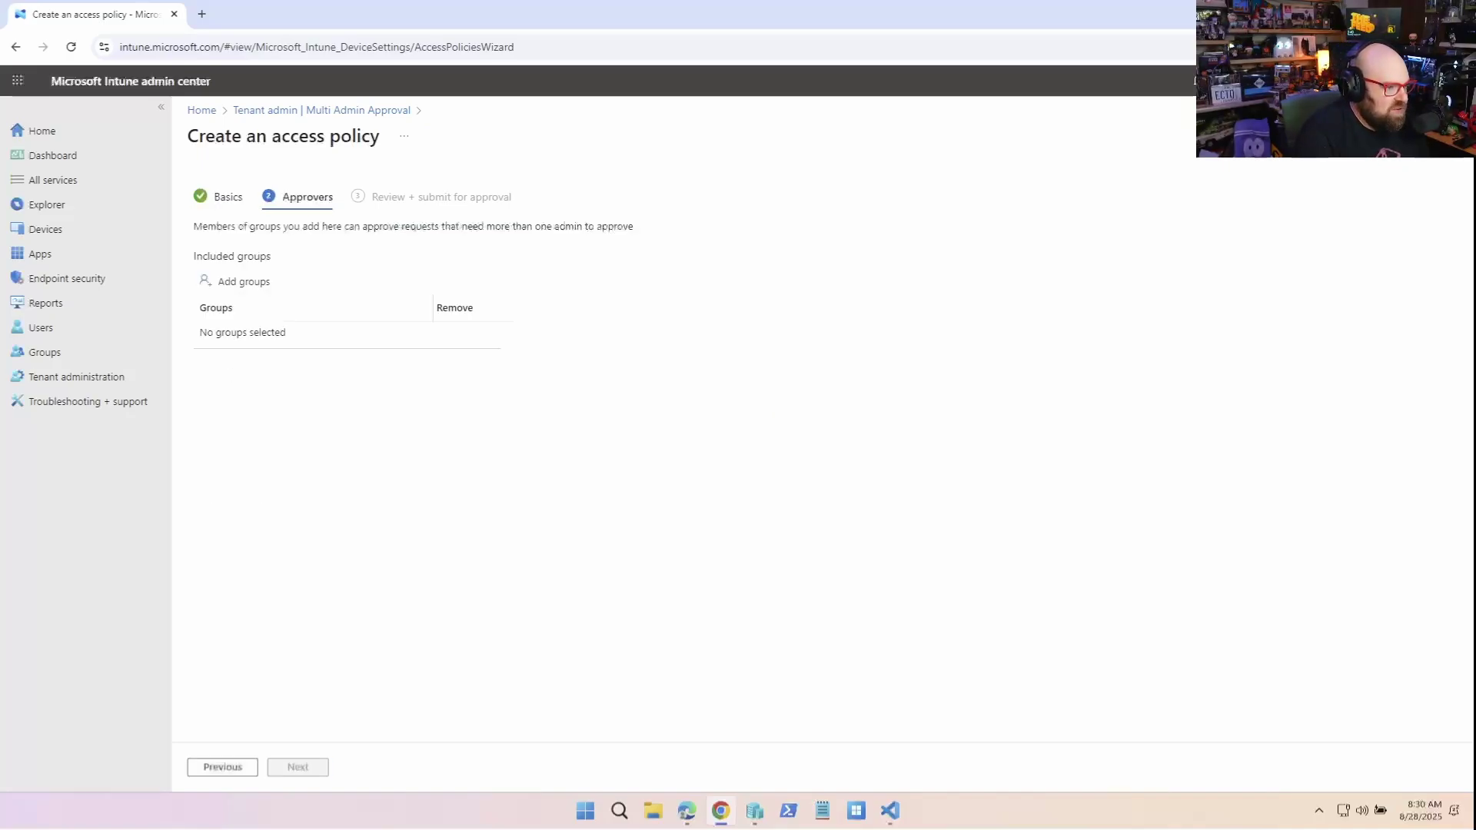
{"action": "left_click", "coordinate": [243, 282]}
{"action": "type", "text": "Multi"}
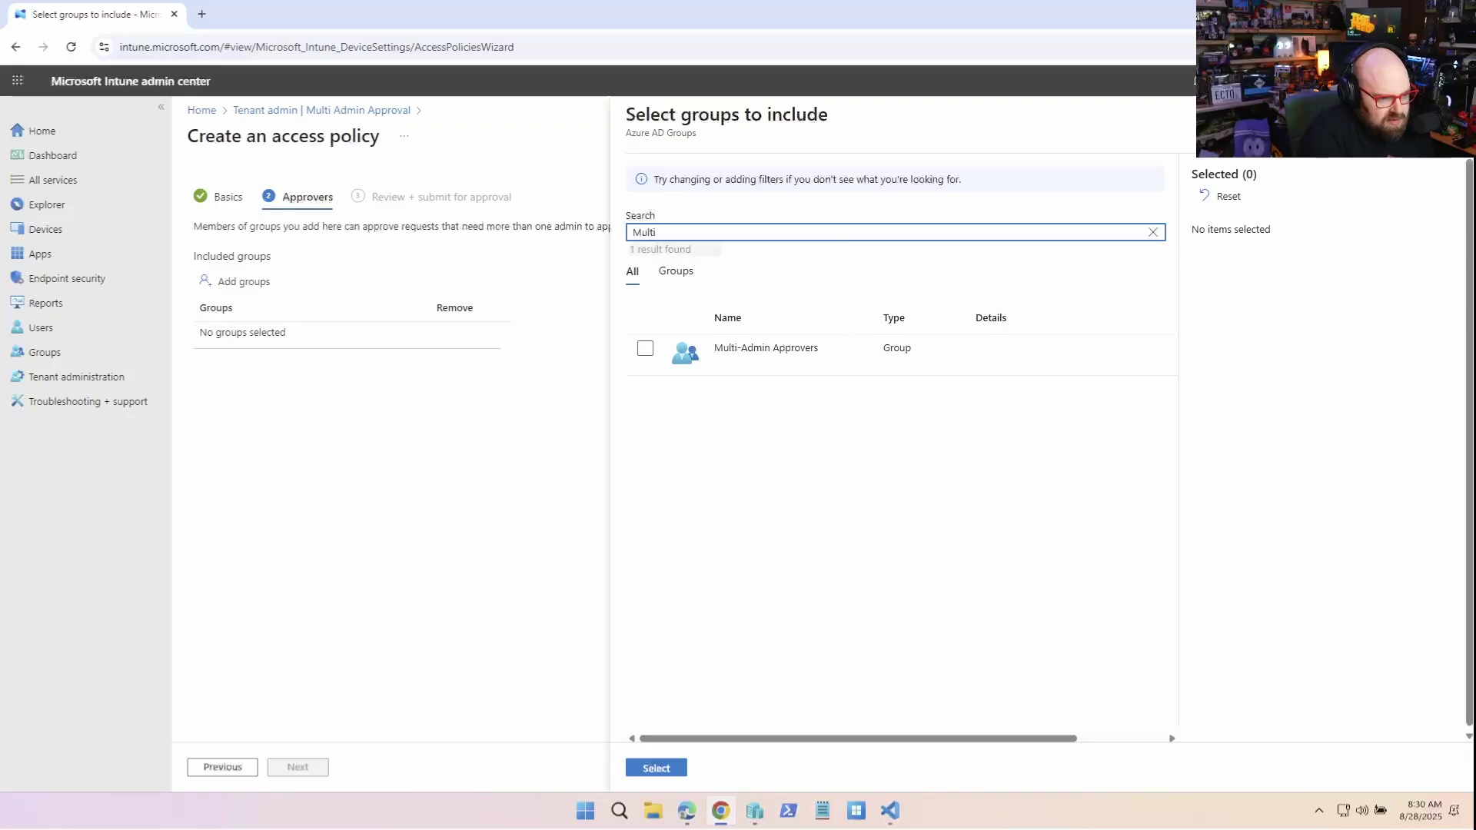
{"action": "left_click", "coordinate": [645, 348]}
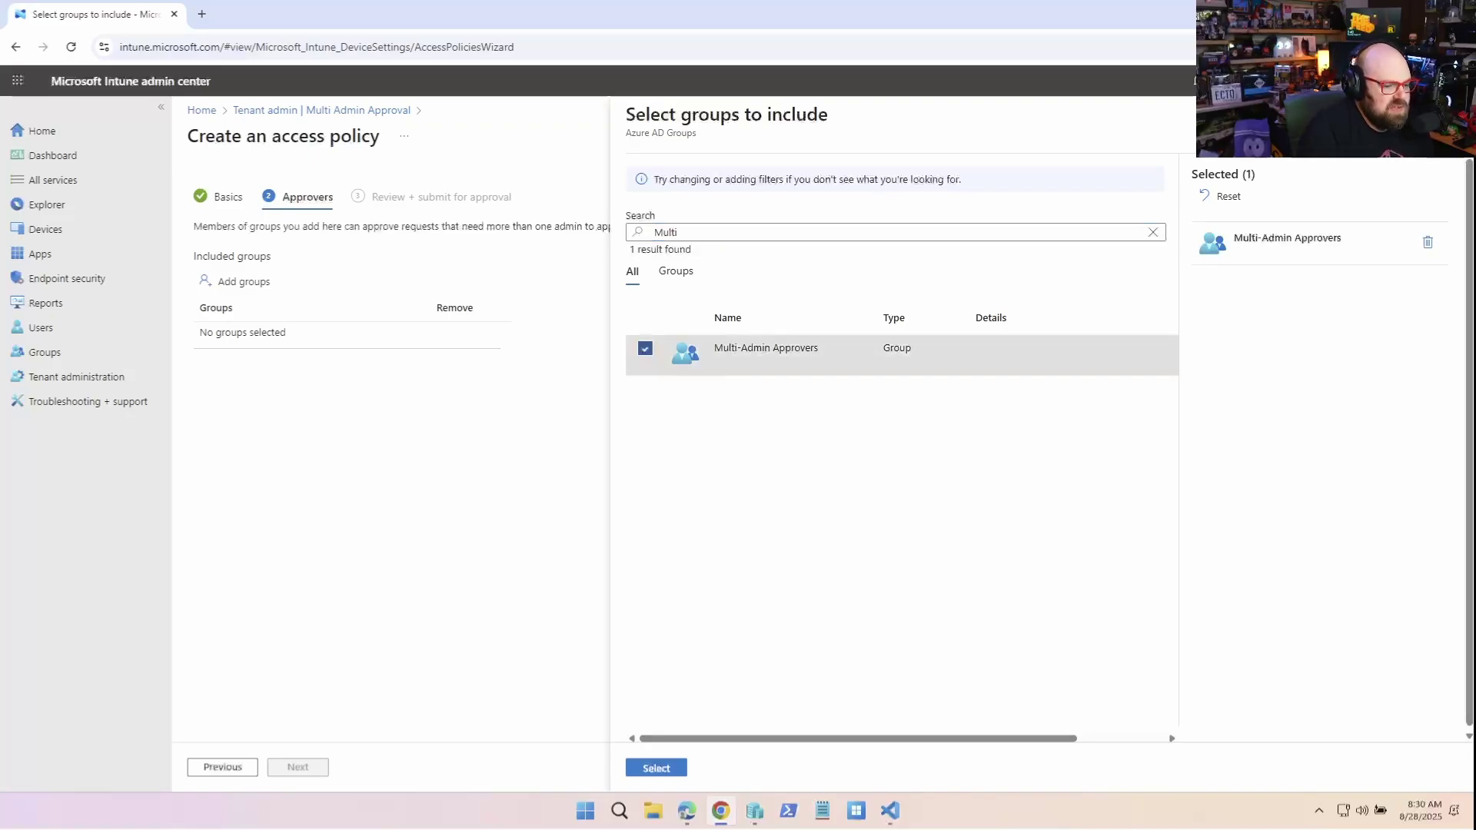
{"action": "left_click", "coordinate": [656, 768]}
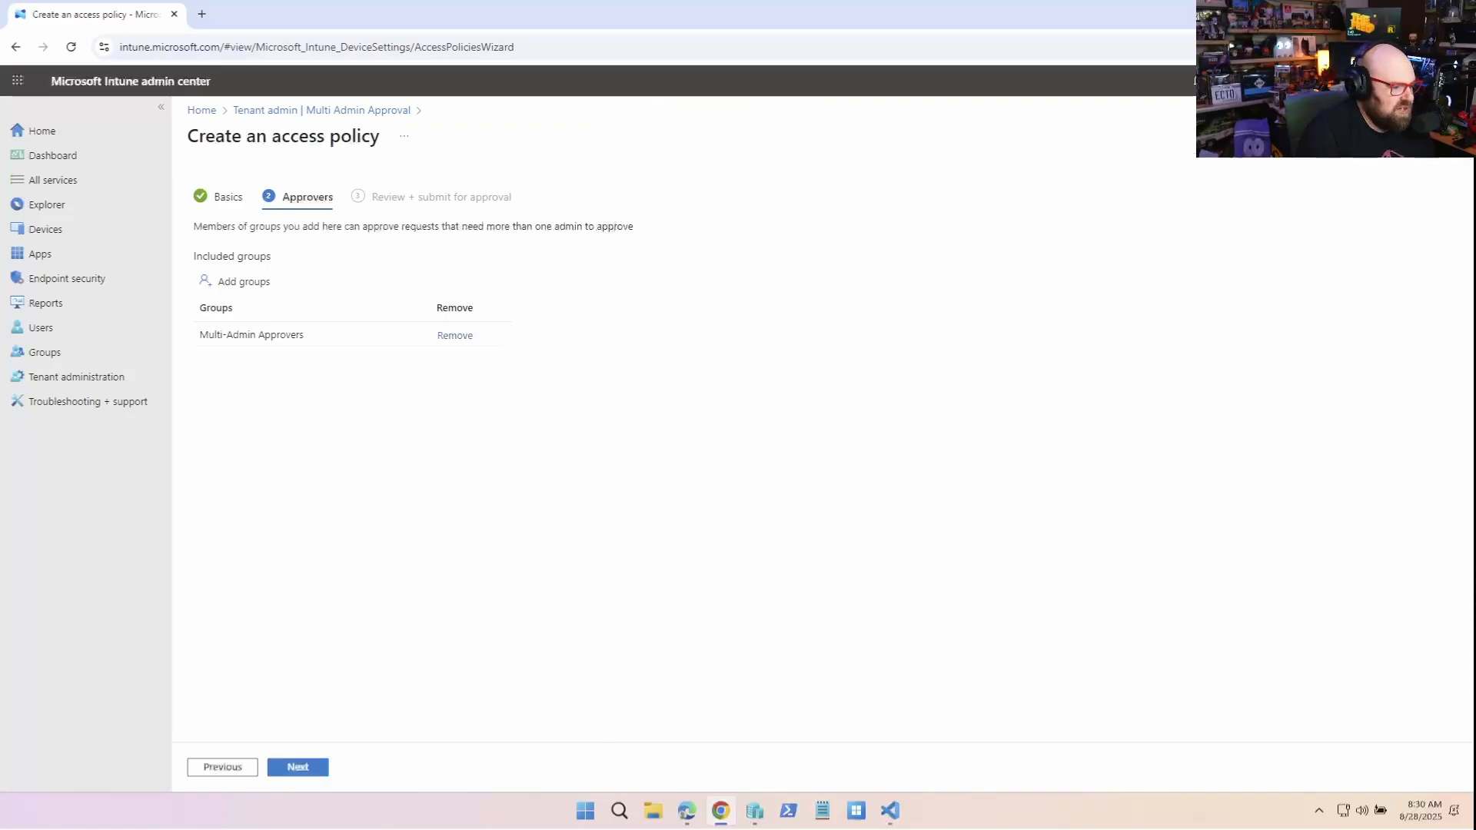
Submit the policy with justification 'Prevent accidentally wiping people's devices'
{"action": "left_click", "coordinate": [297, 767]}
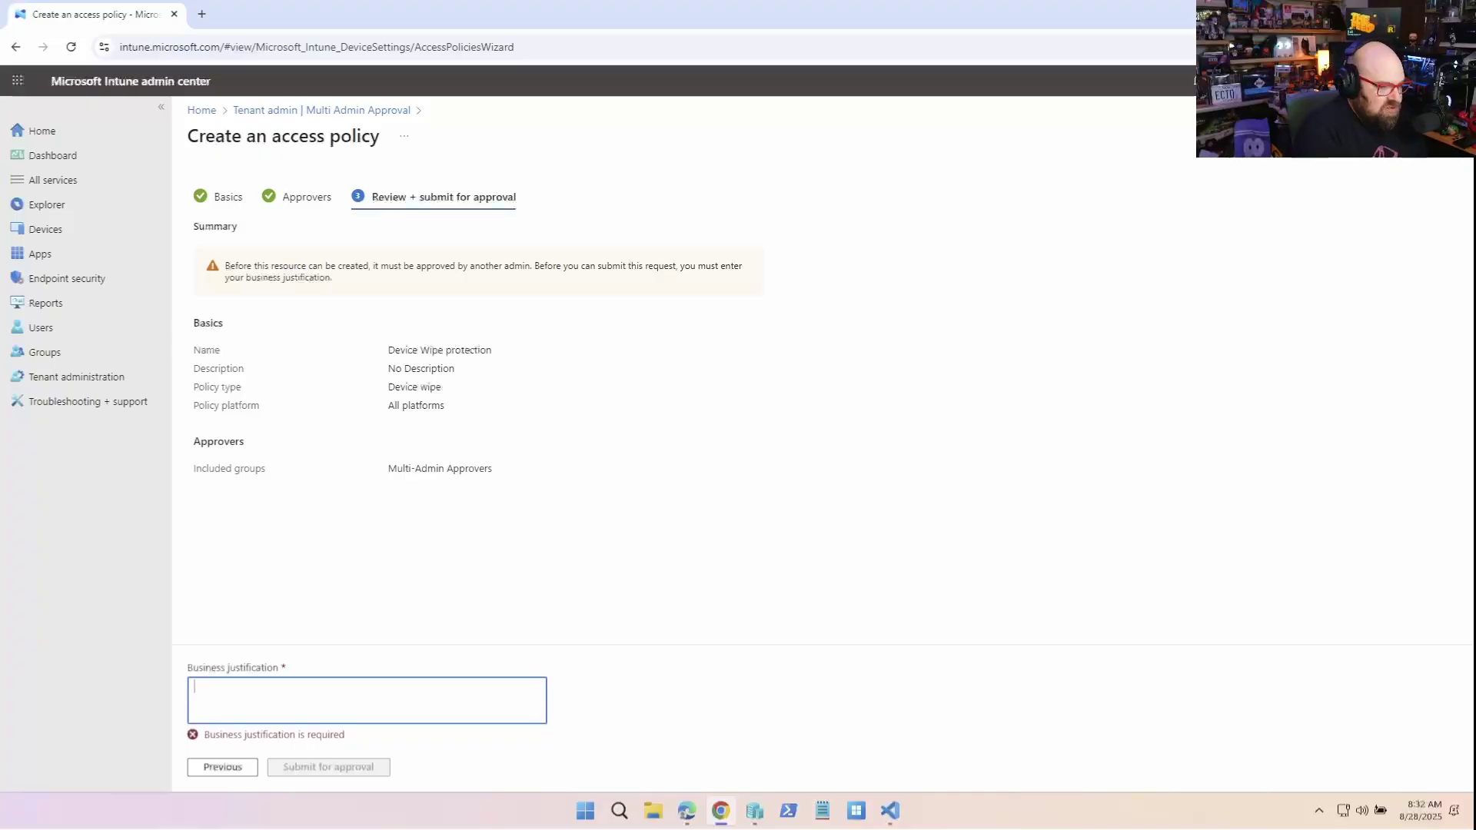
{"action": "type", "text": "Pre"}
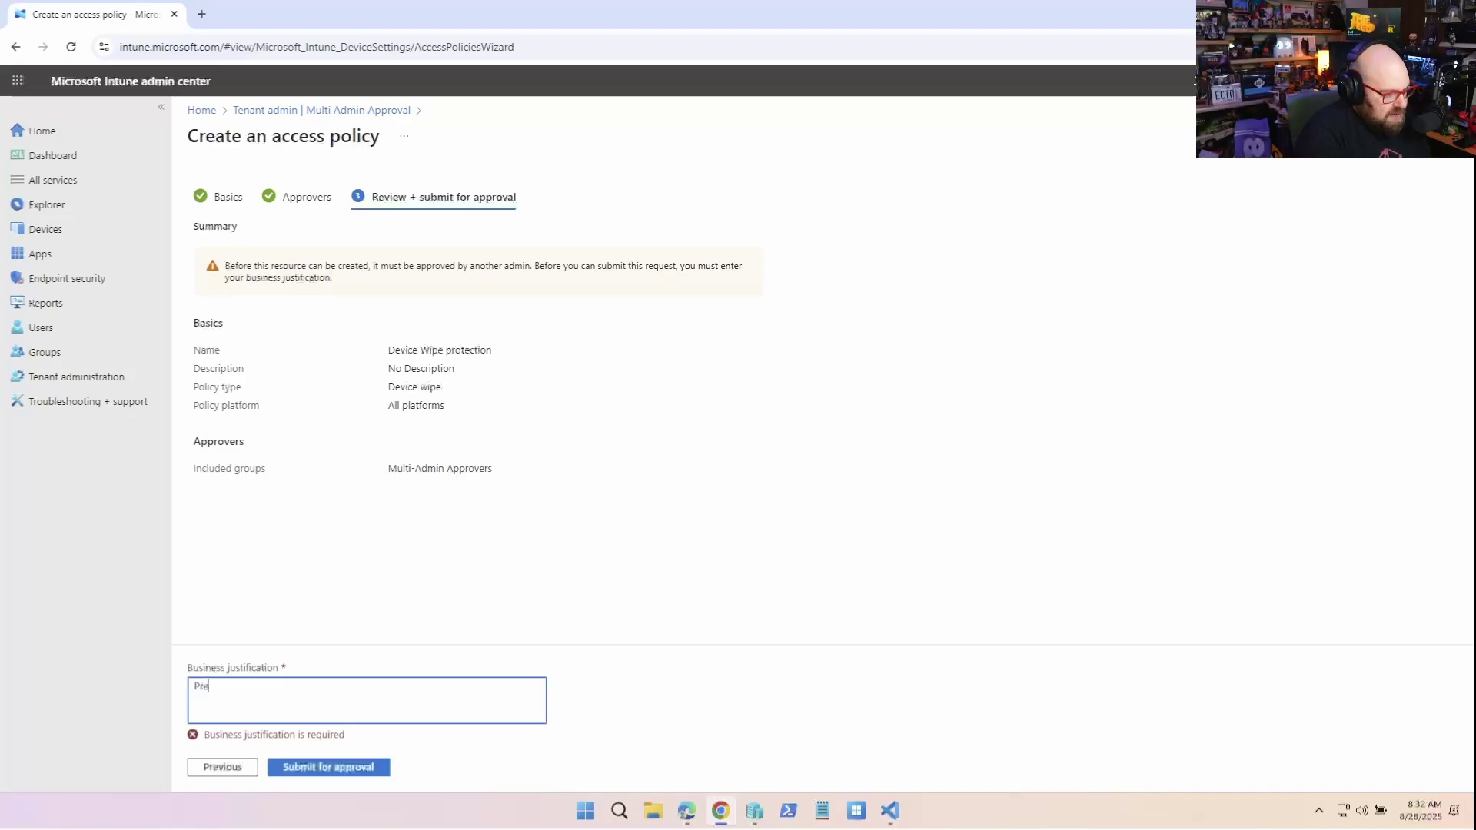
{"action": "type", "text": "vent accidental"}
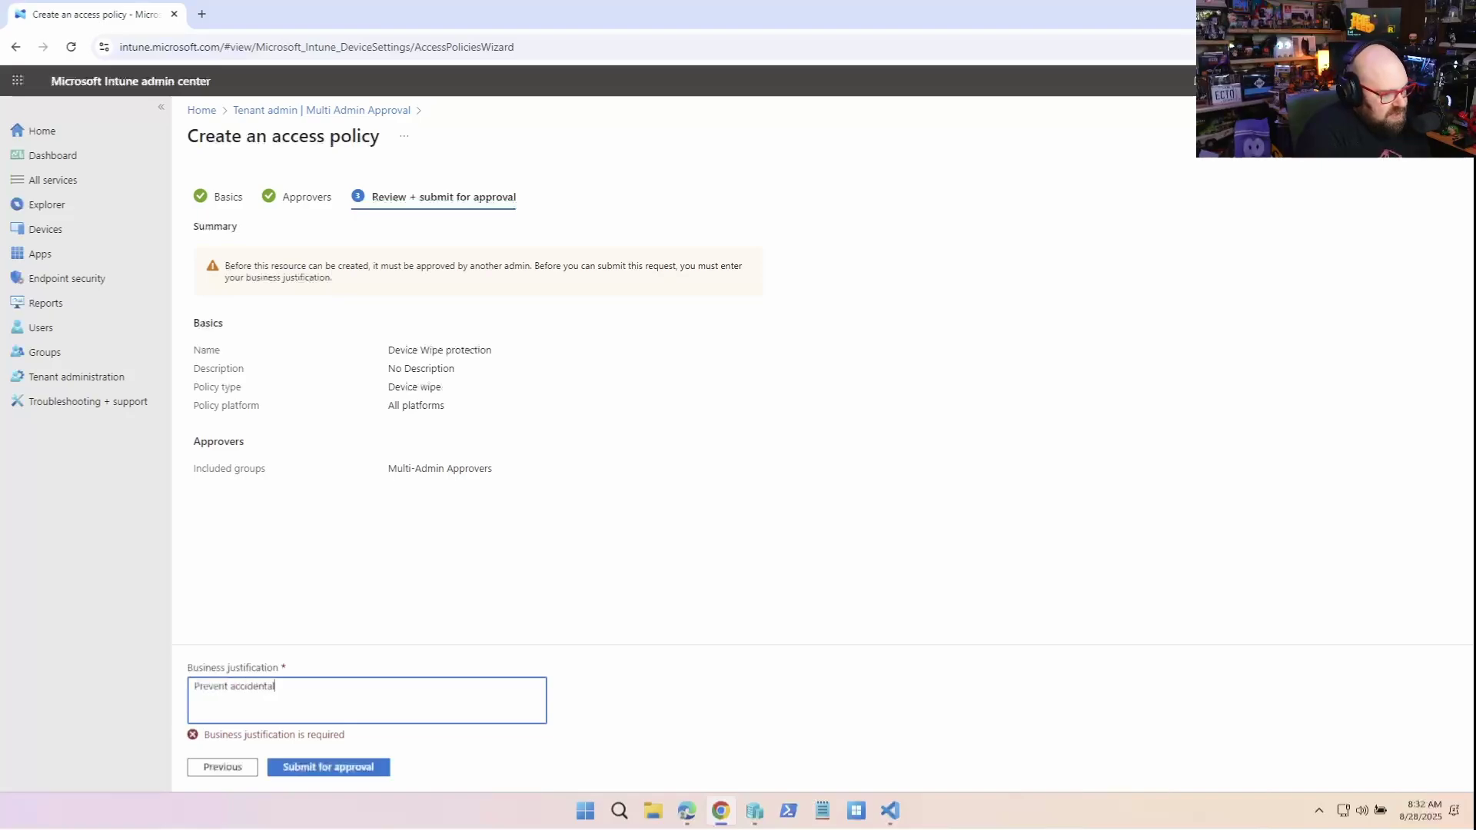
{"action": "type", "text": "ly wiping"}
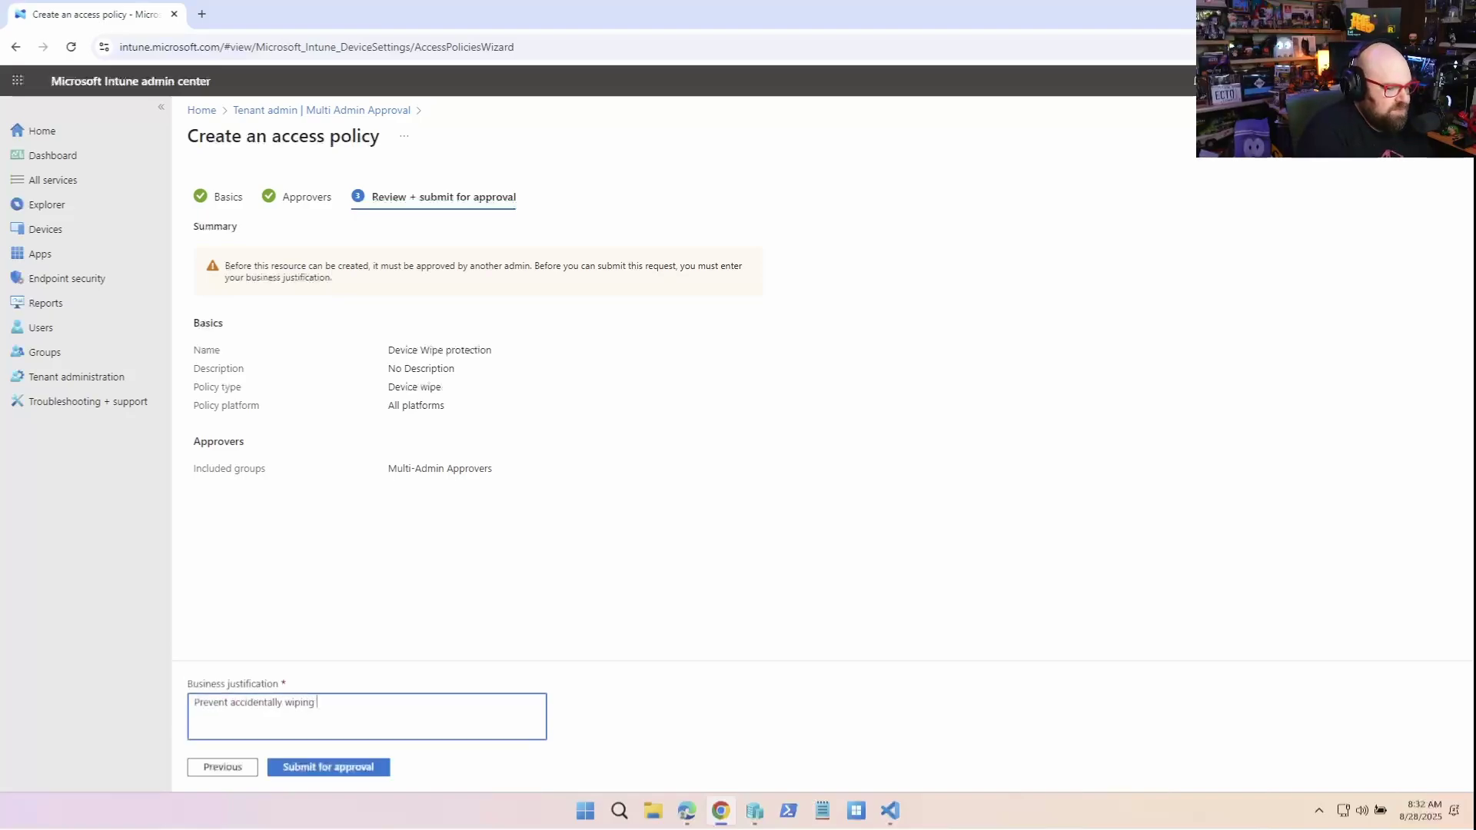
{"action": "type", "text": " people's de"}
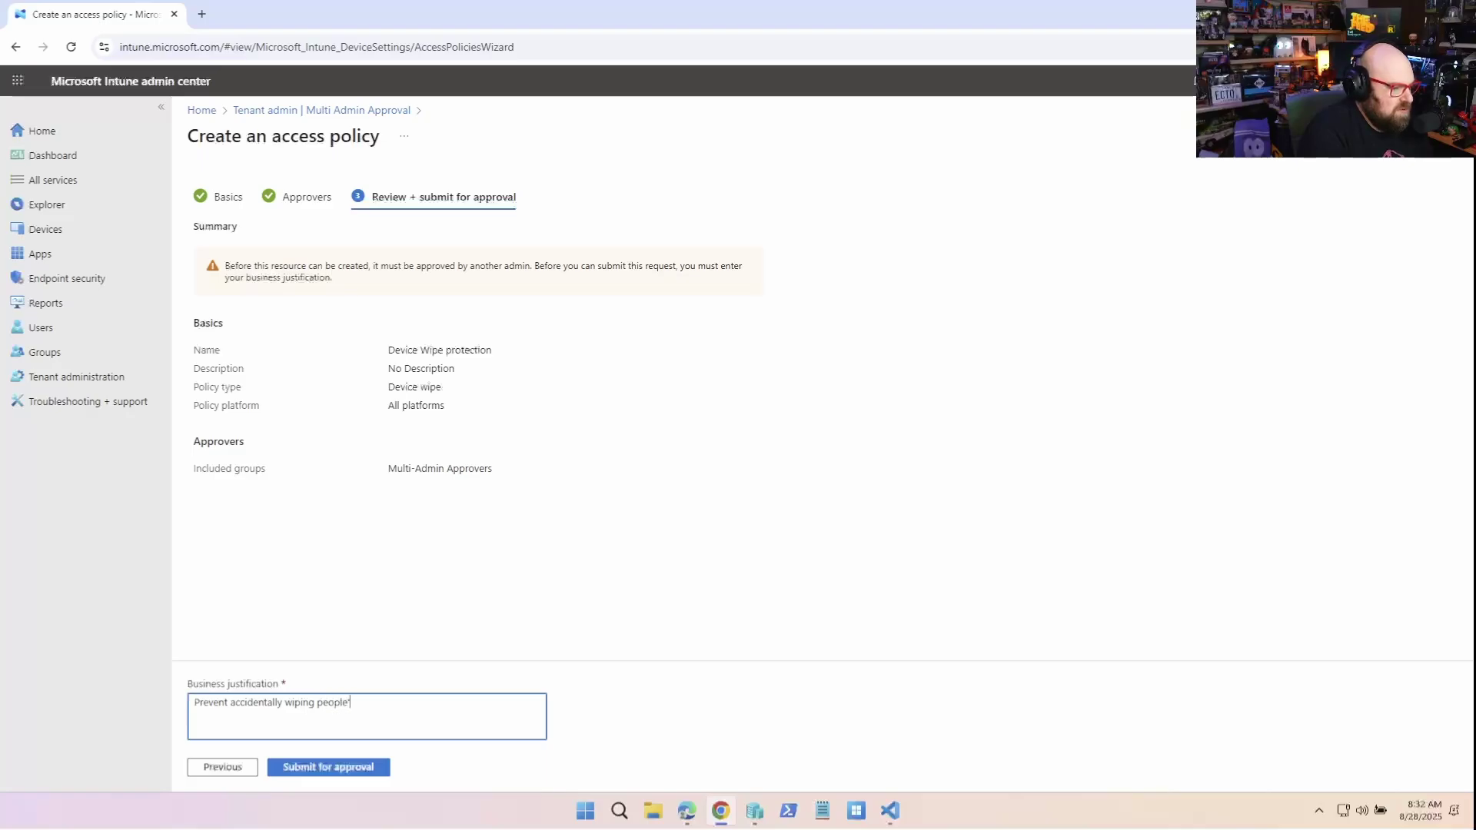
{"action": "type", "text": "vices"}
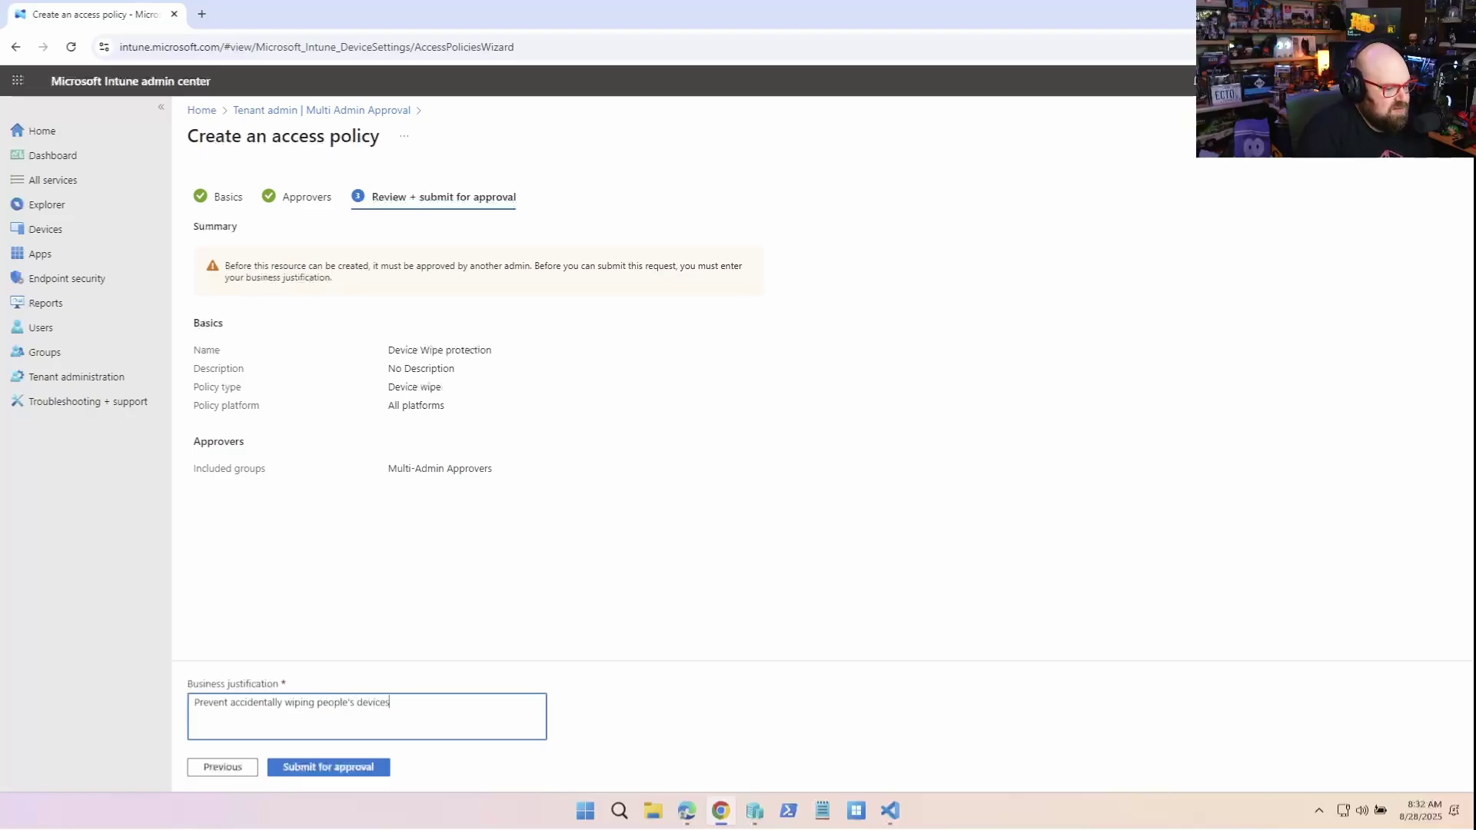
{"action": "left_click", "coordinate": [329, 767]}
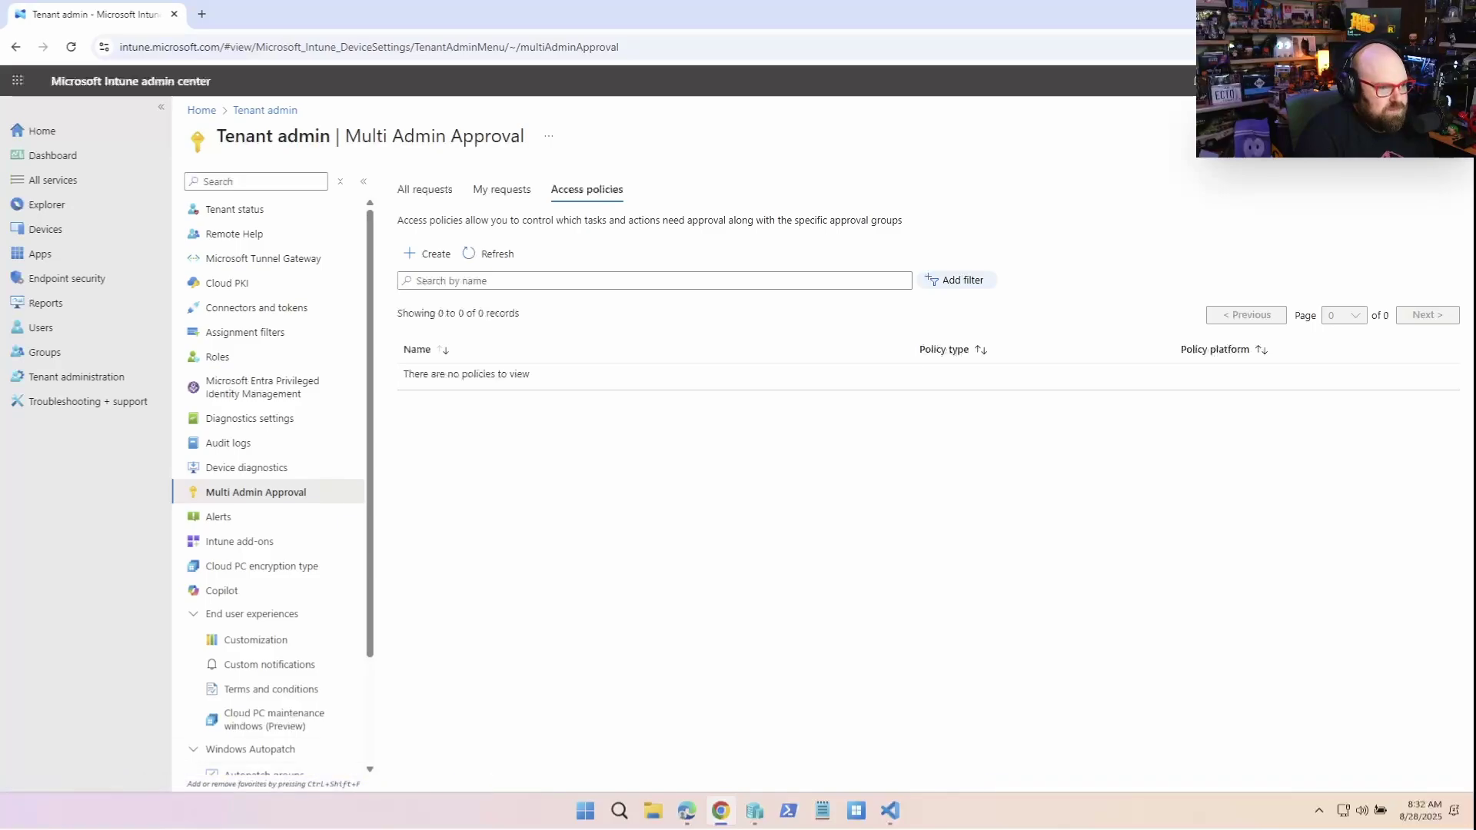
Open the Device Wipe protection - Create request from the My requests list
{"action": "left_click", "coordinate": [502, 189]}
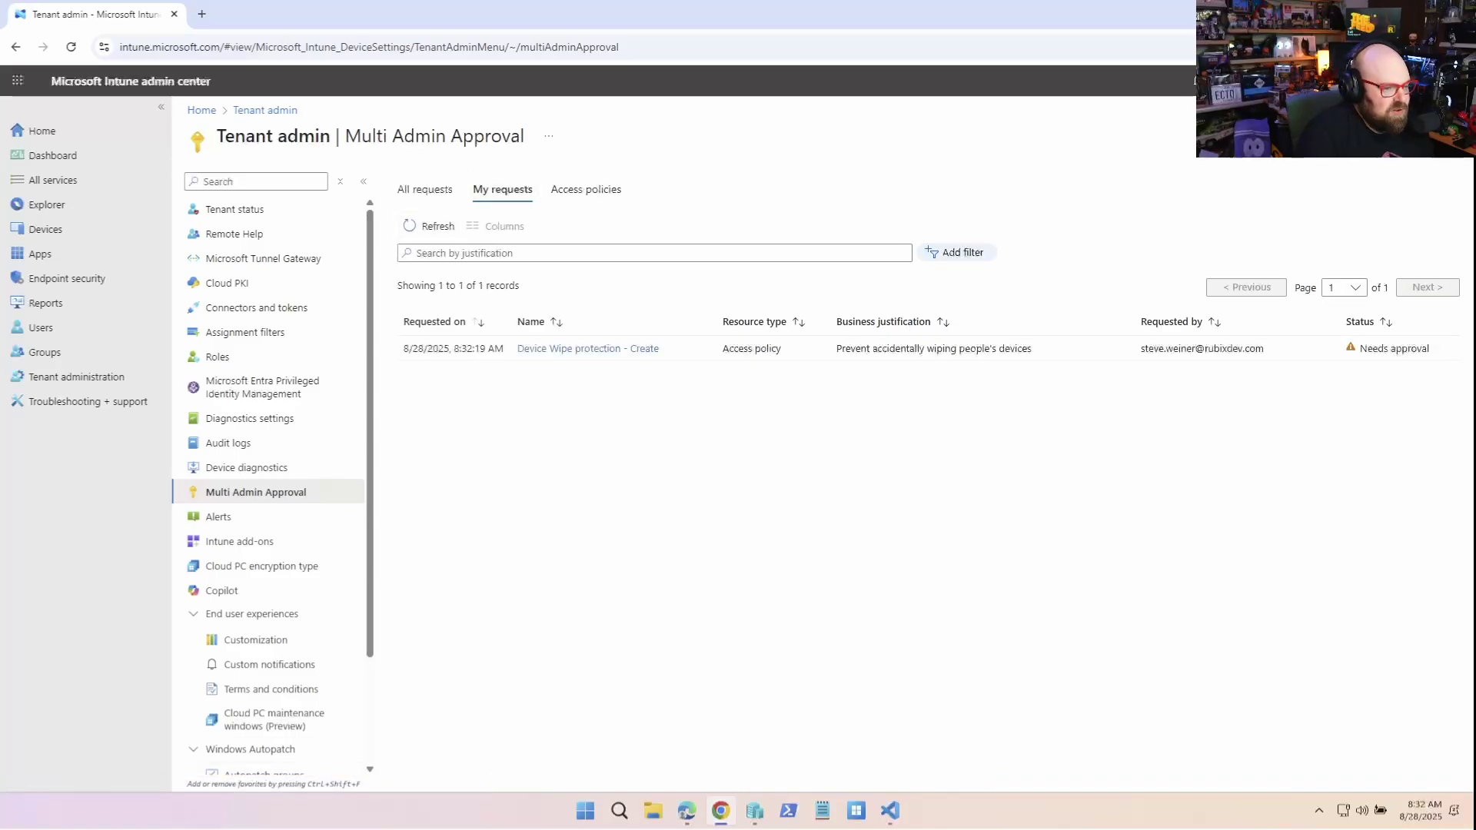
{"action": "left_click", "coordinate": [607, 348]}
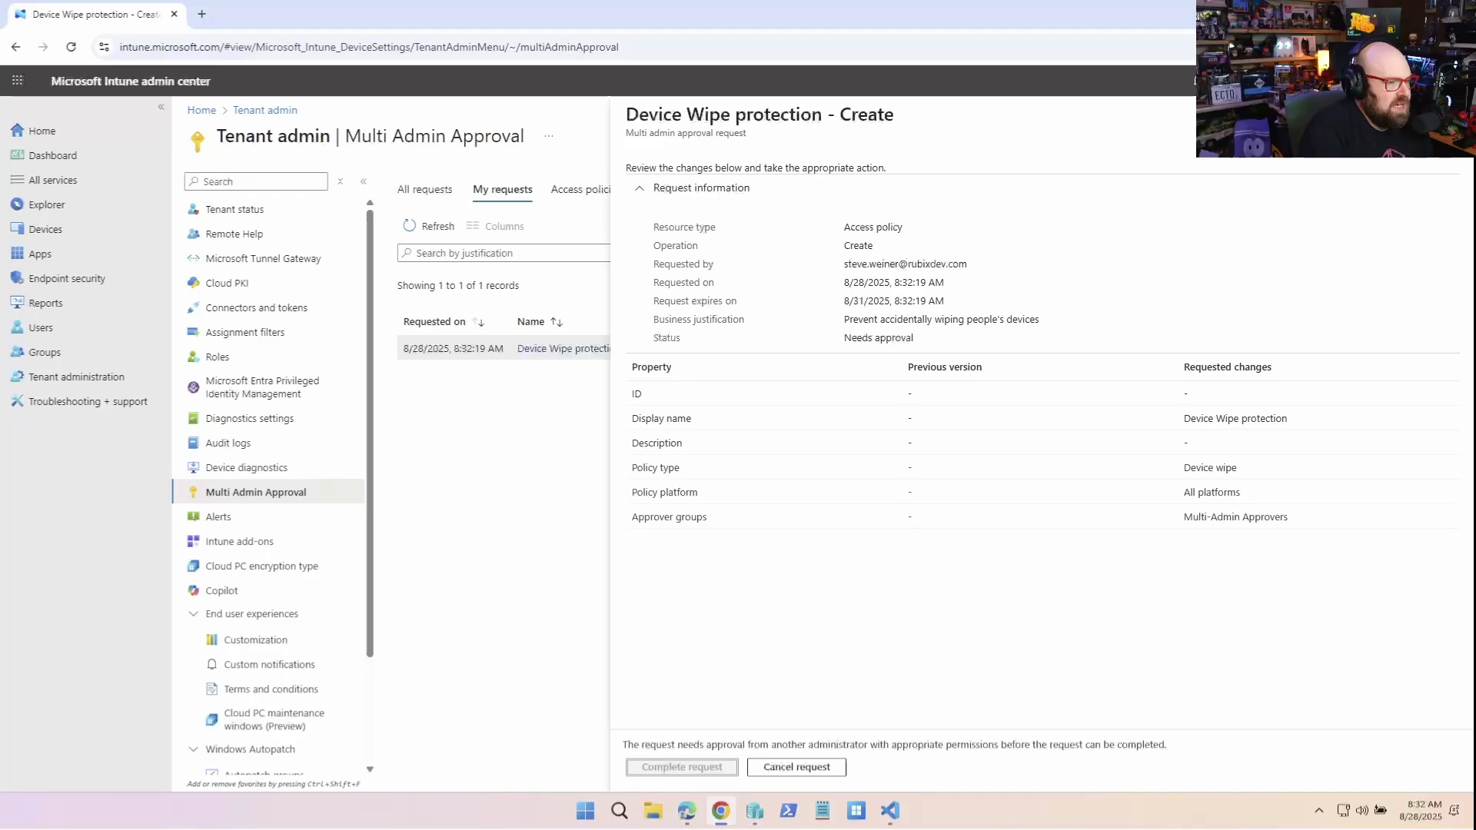
In a private window, load the Intune admin center and sign in with the second admin's e-mail
{"action": "key", "text": "ctrl+shift+n"}
{"action": "type", "text": "intune.microsoft.com"}
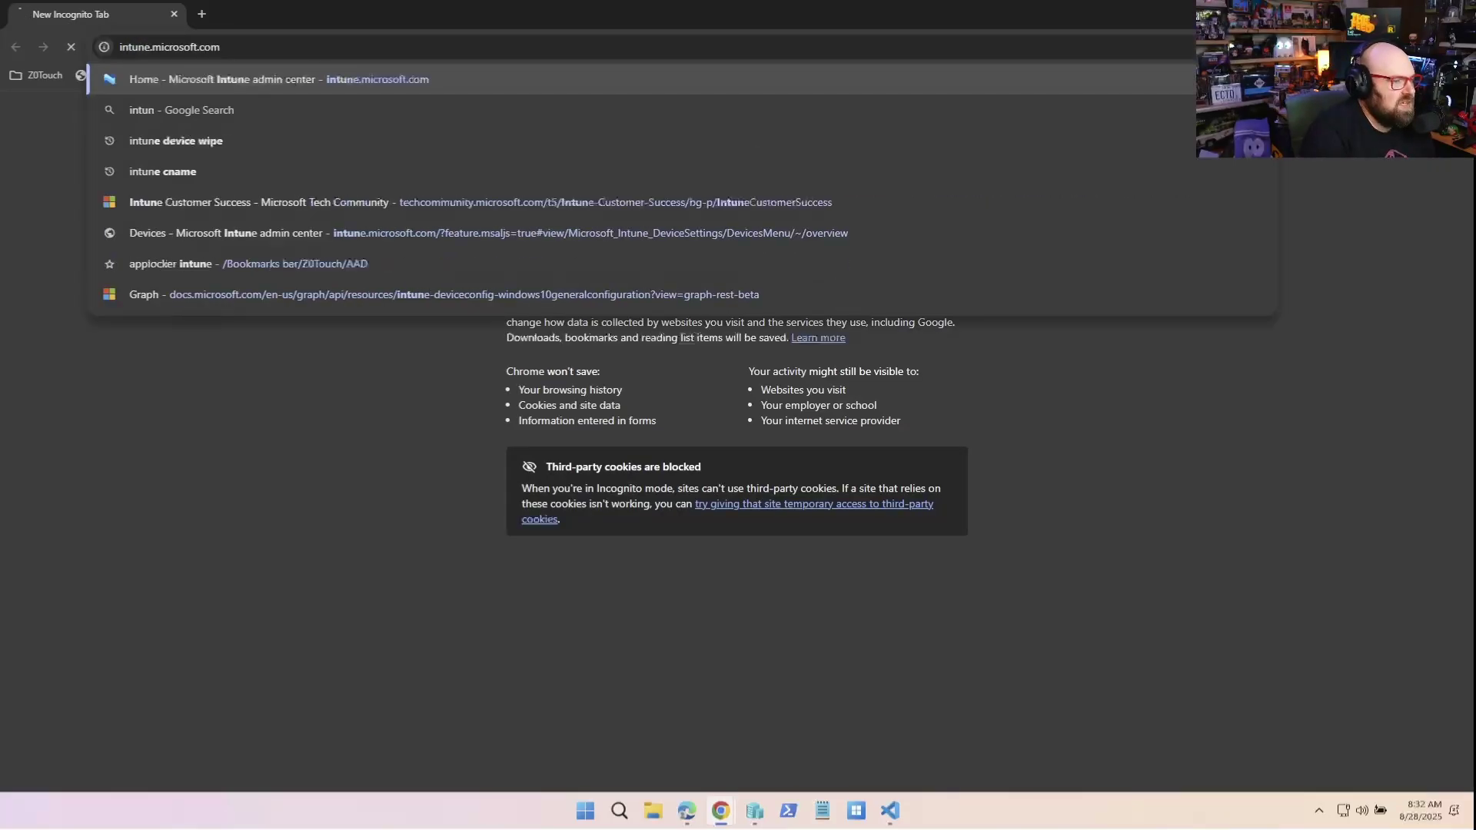
{"action": "key", "text": "Return"}
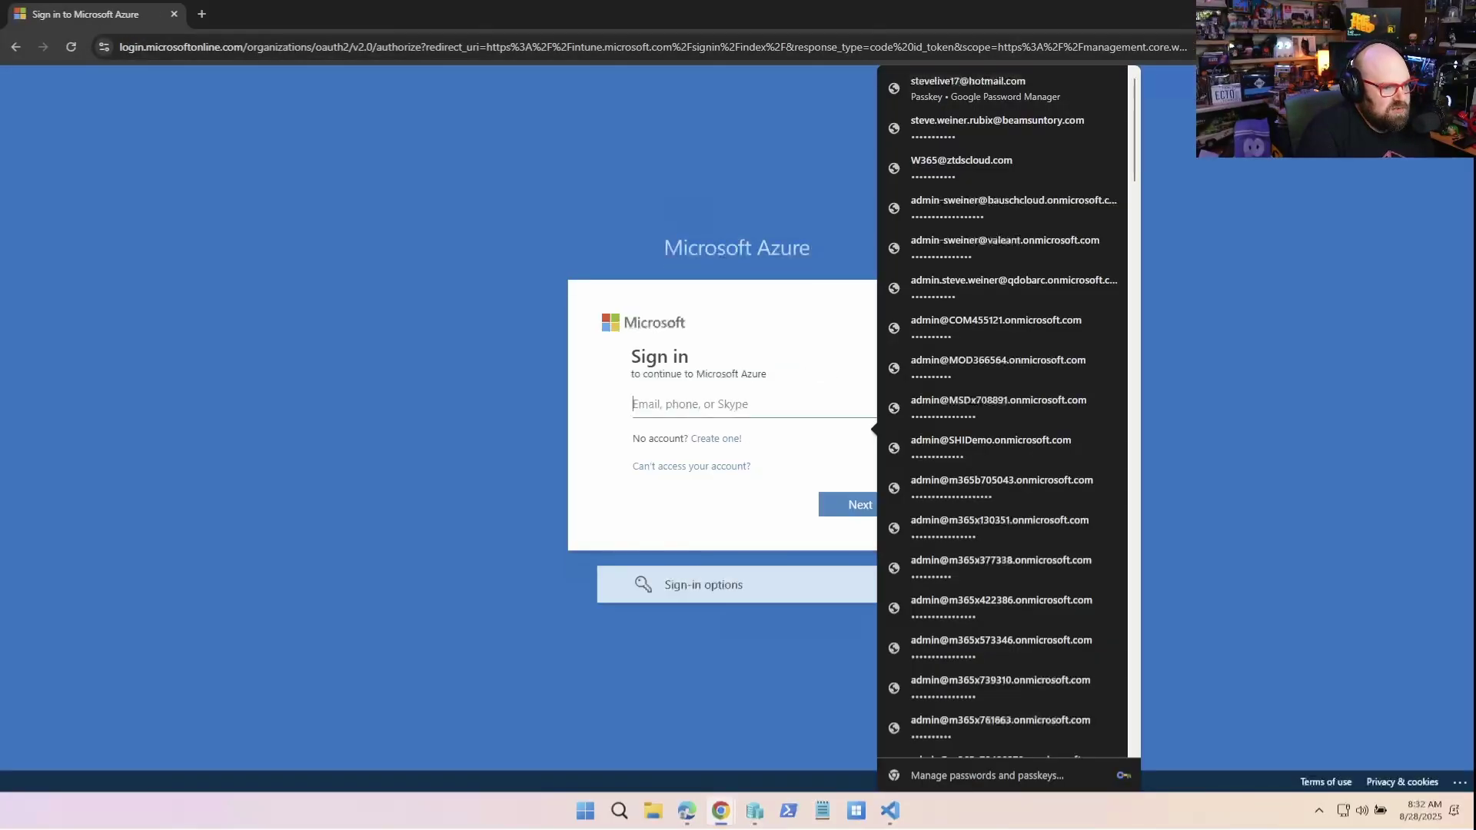
{"action": "key", "text": "Return"}
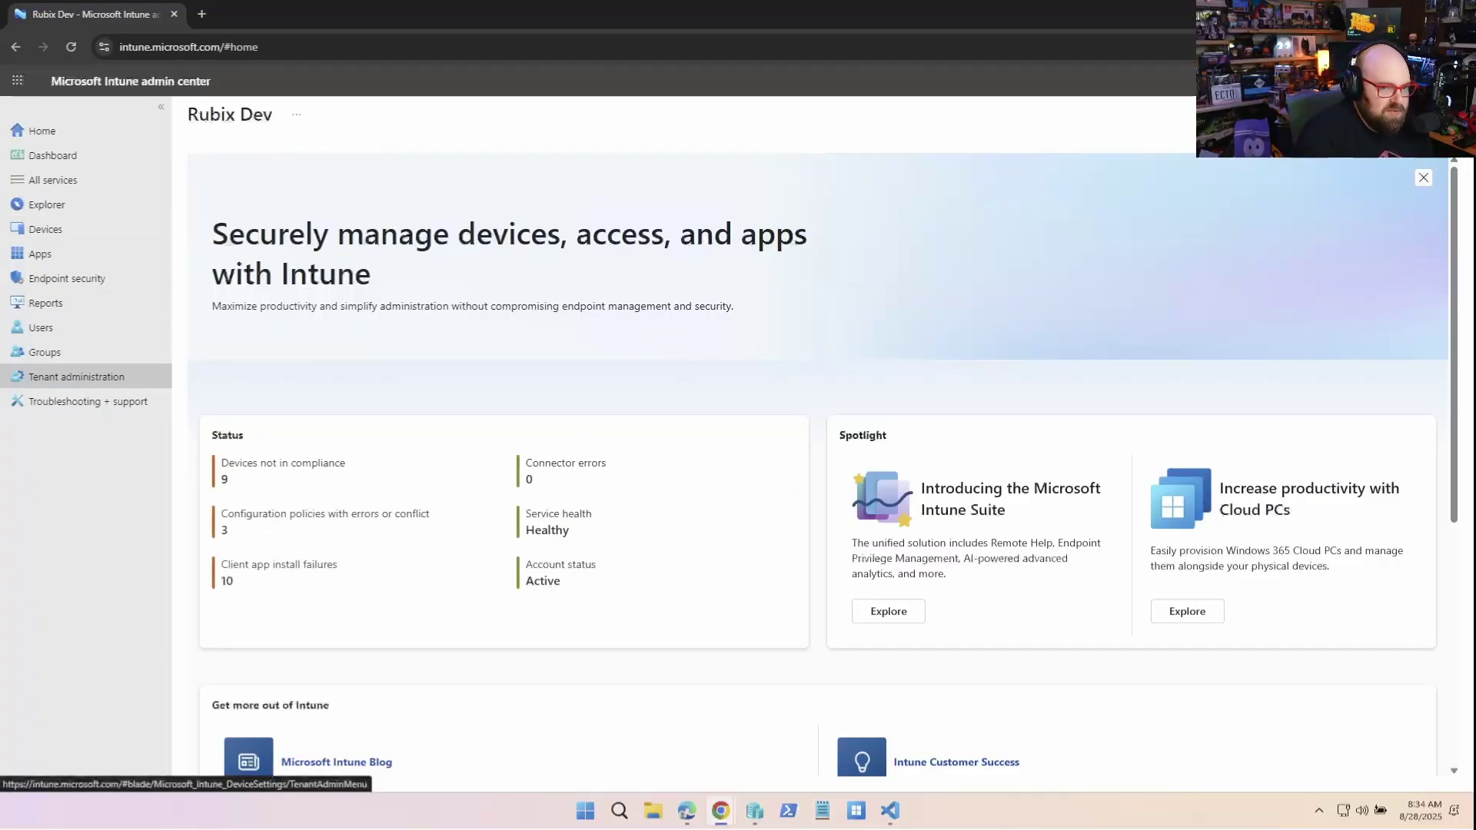
As the second admin, open the Device Wipe protection - Create request in Multi Admin Approval's All requests
{"action": "left_click", "coordinate": [76, 377]}
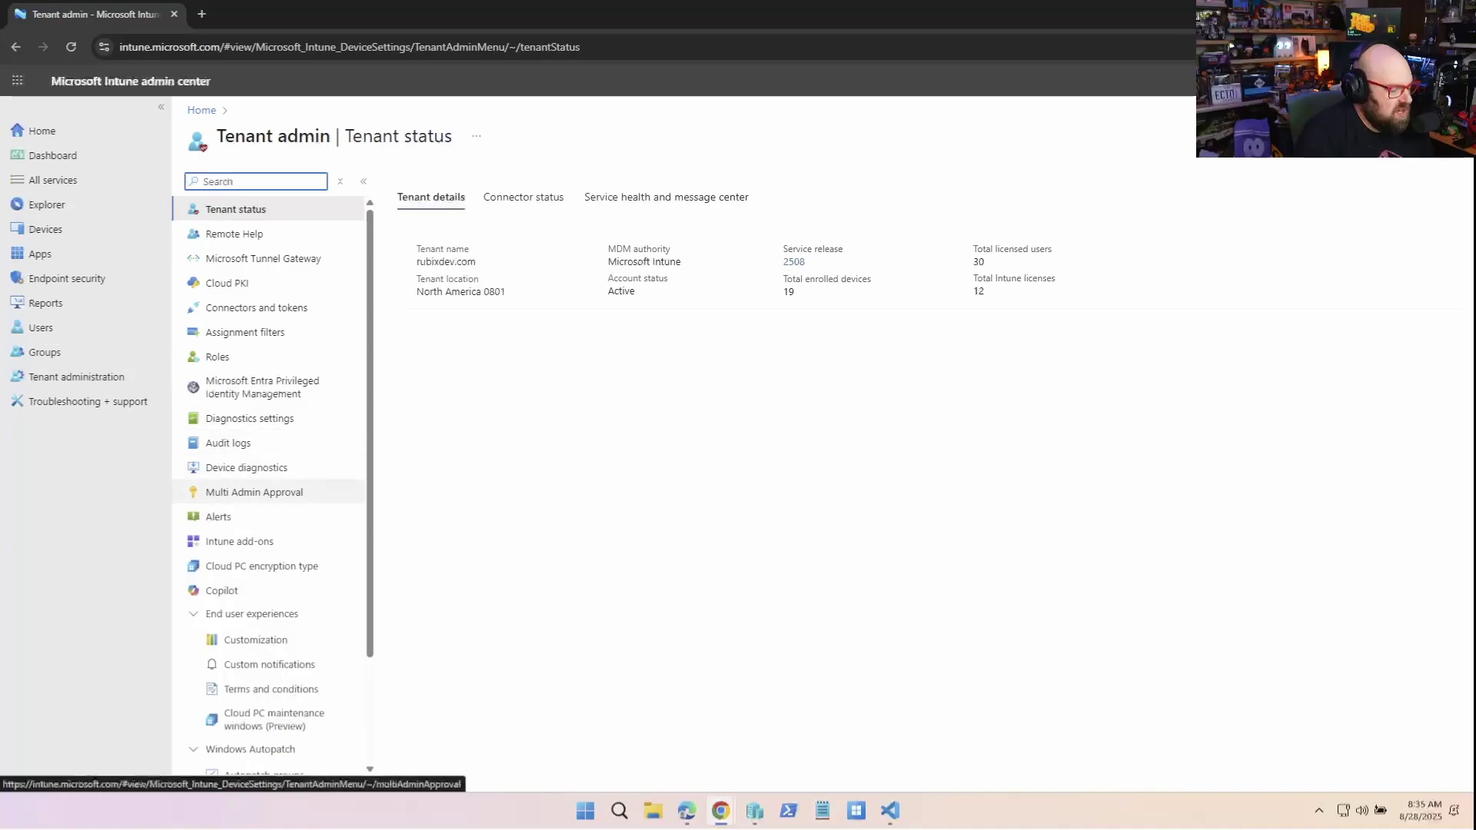
{"action": "left_click", "coordinate": [255, 492]}
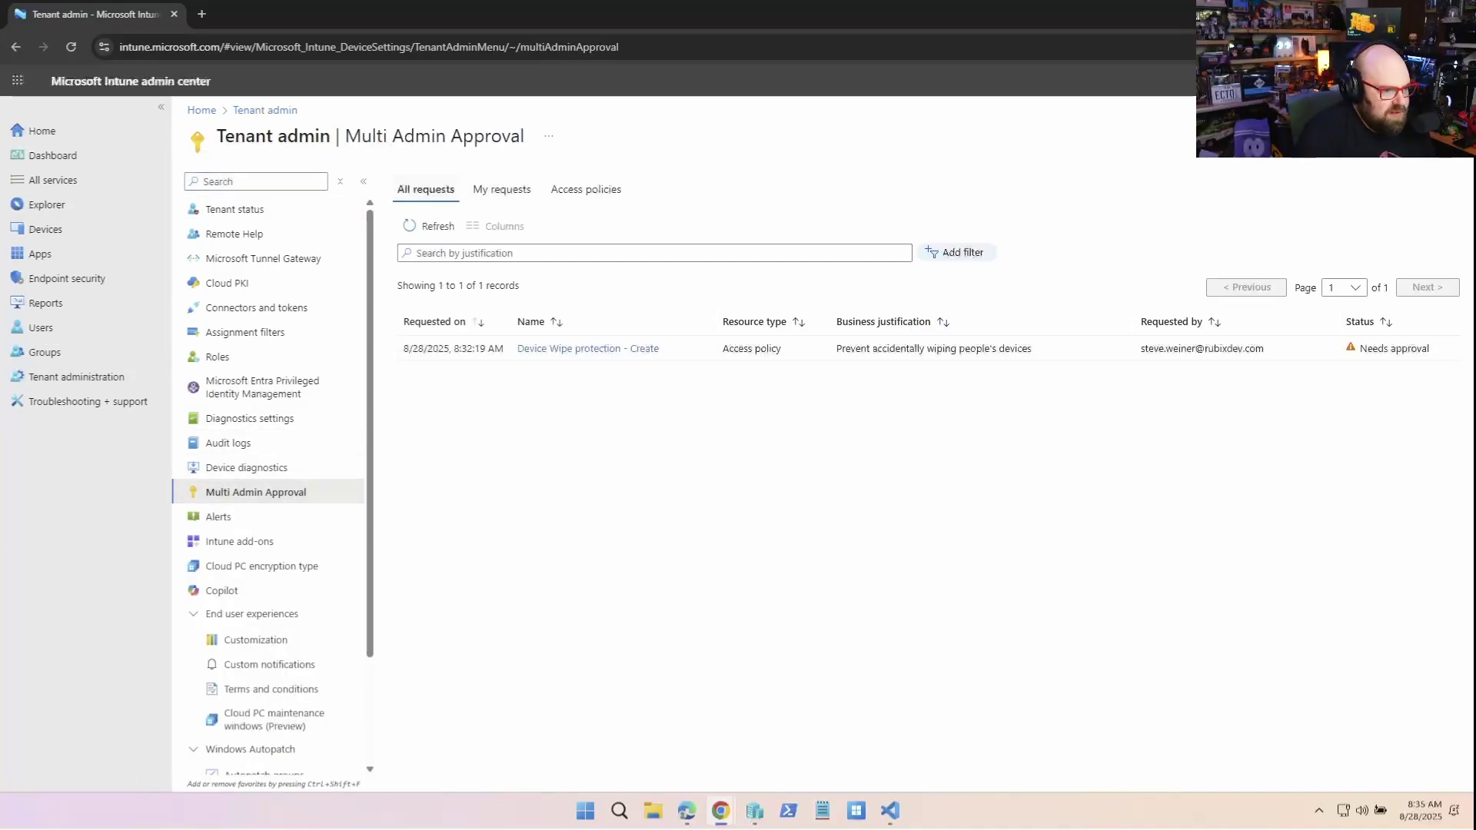
{"action": "left_click", "coordinate": [569, 349]}
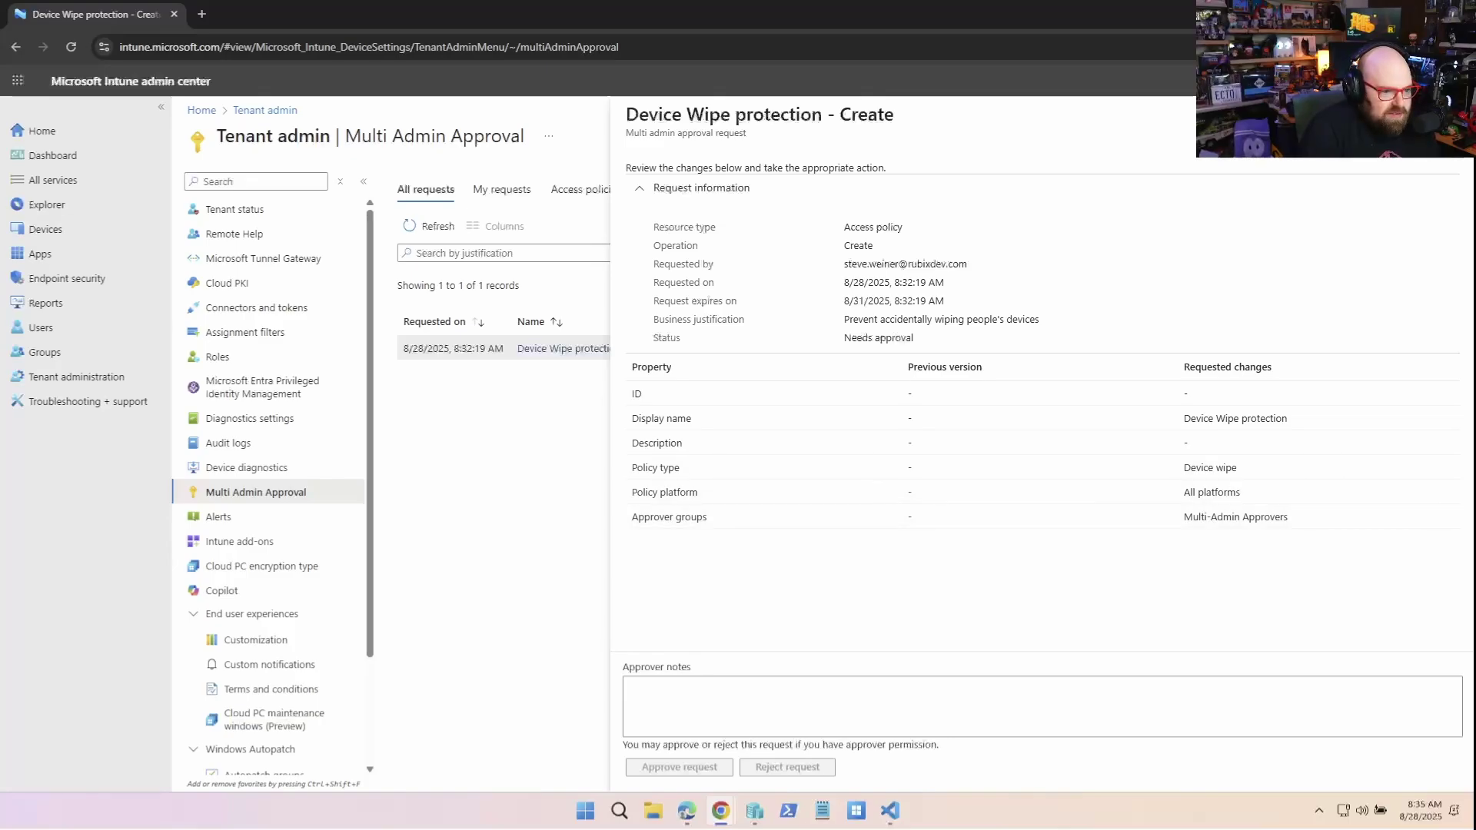
Approve the Device Wipe protection request with the note 'I agree this has become a massive issue', then complete it
{"action": "left_click", "coordinate": [630, 686]}
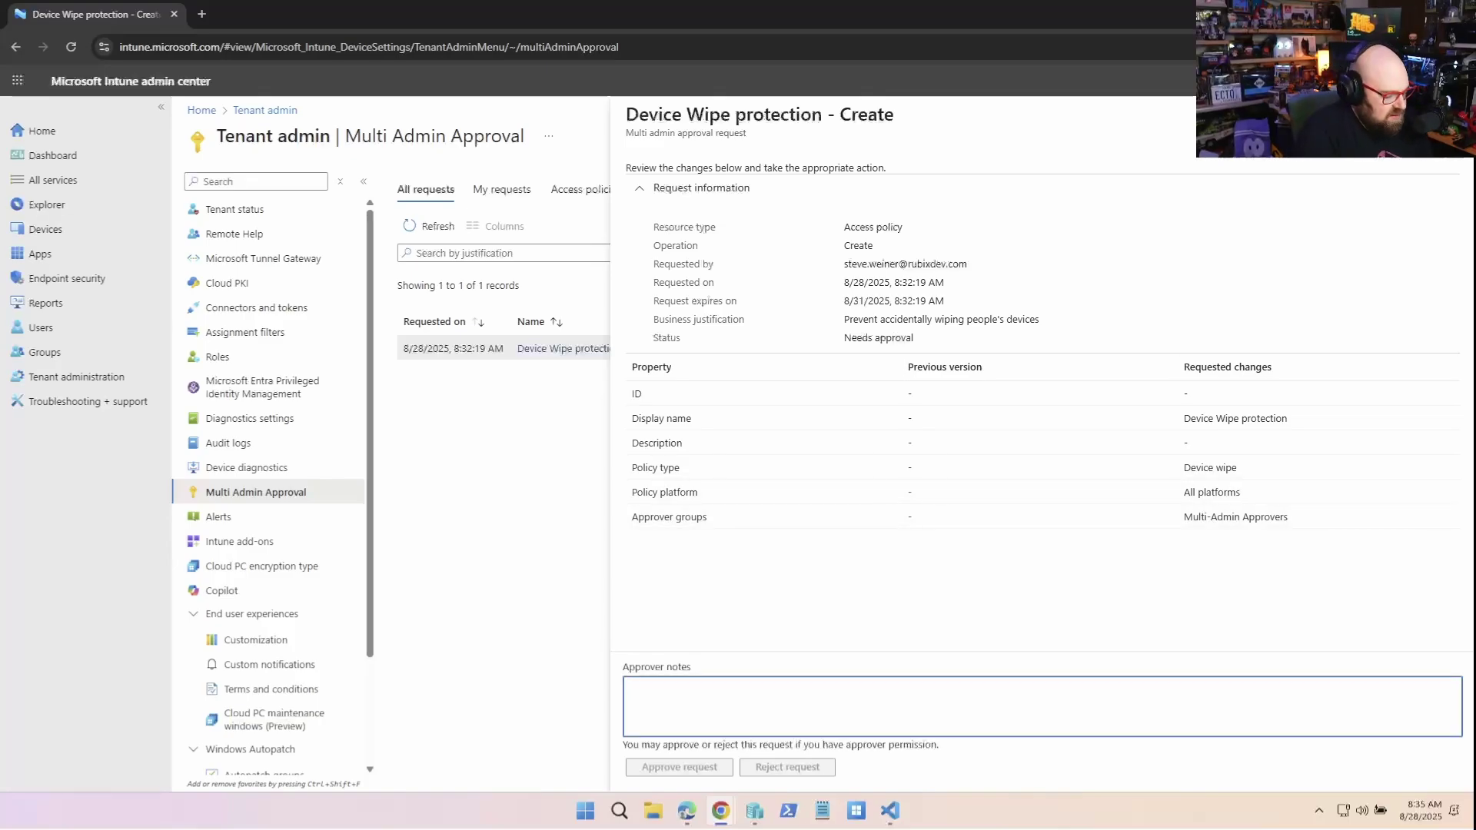
{"action": "type", "text": "I agree thi"}
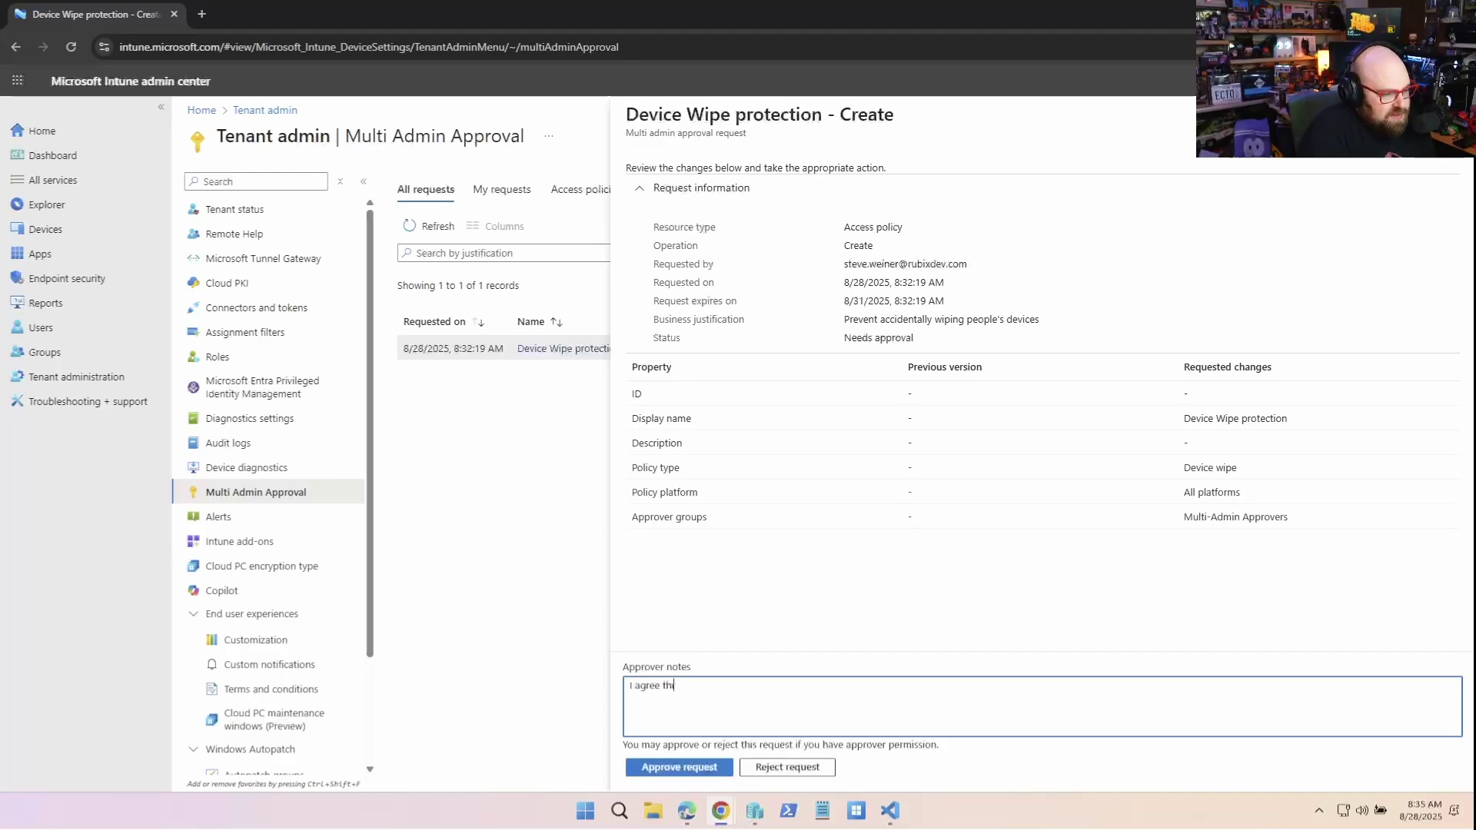
{"action": "type", "text": "s has become a"}
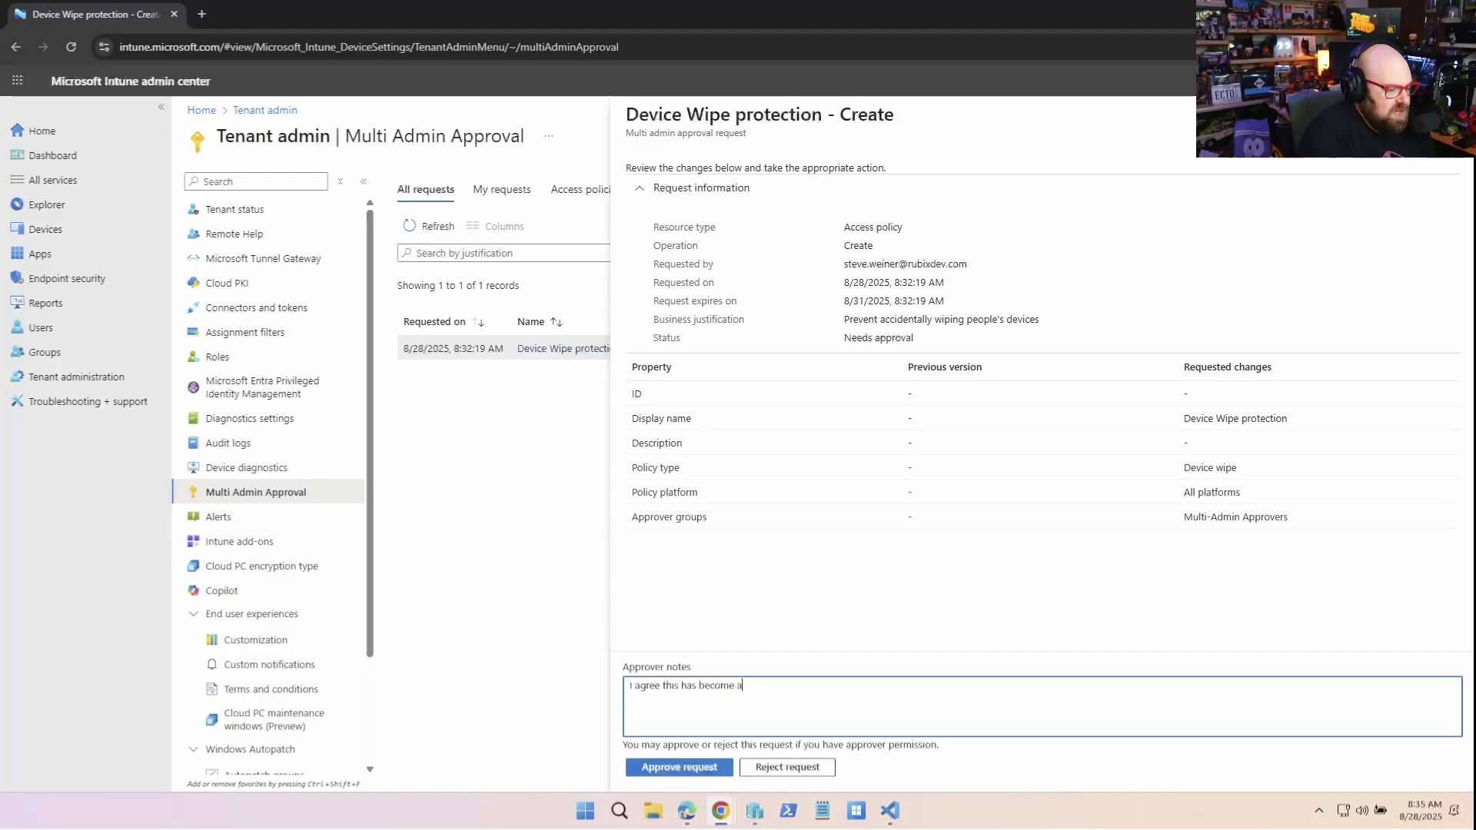
{"action": "type", "text": " massive issu"}
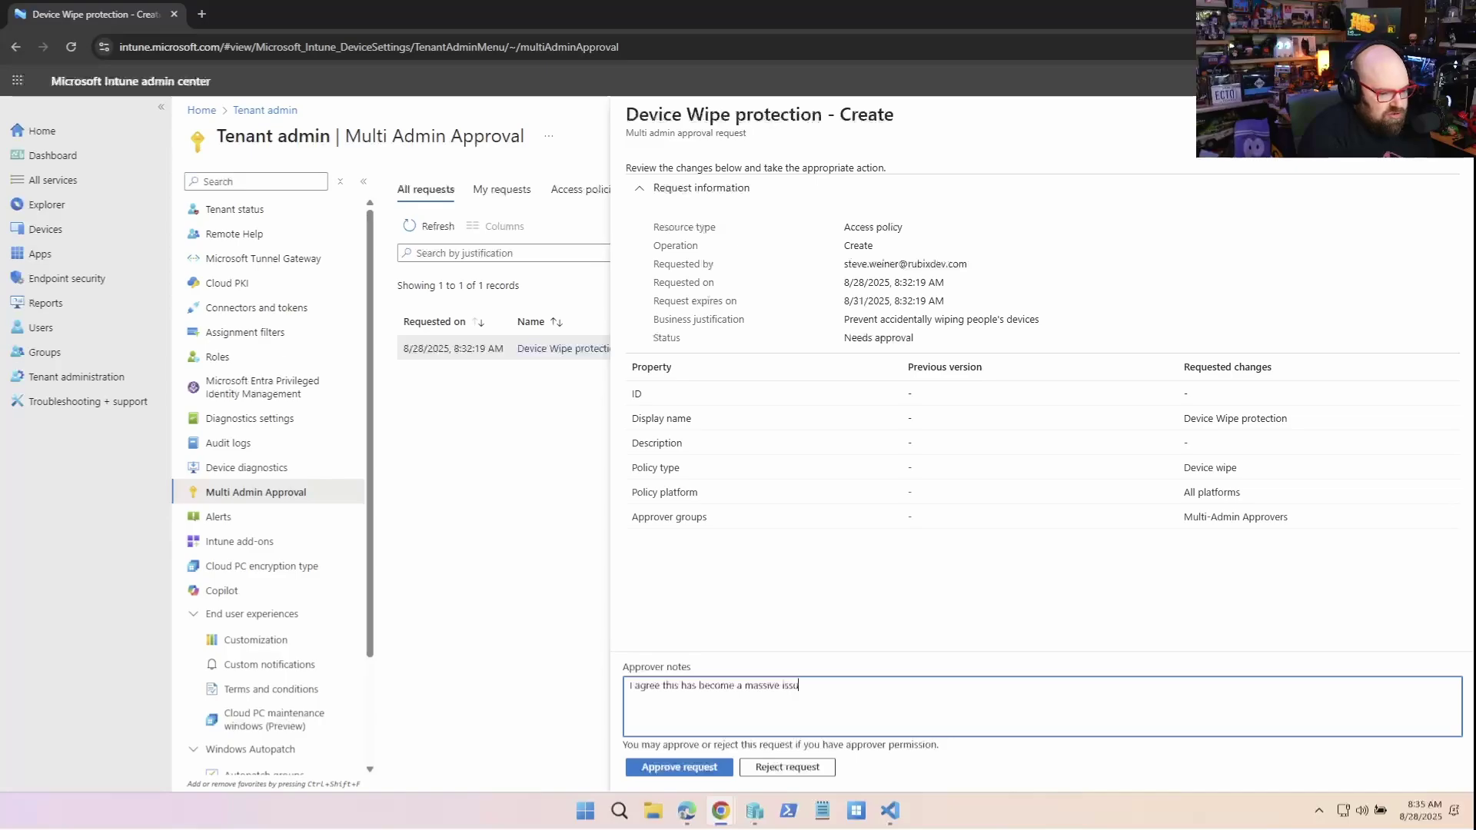
{"action": "type", "text": "e"}
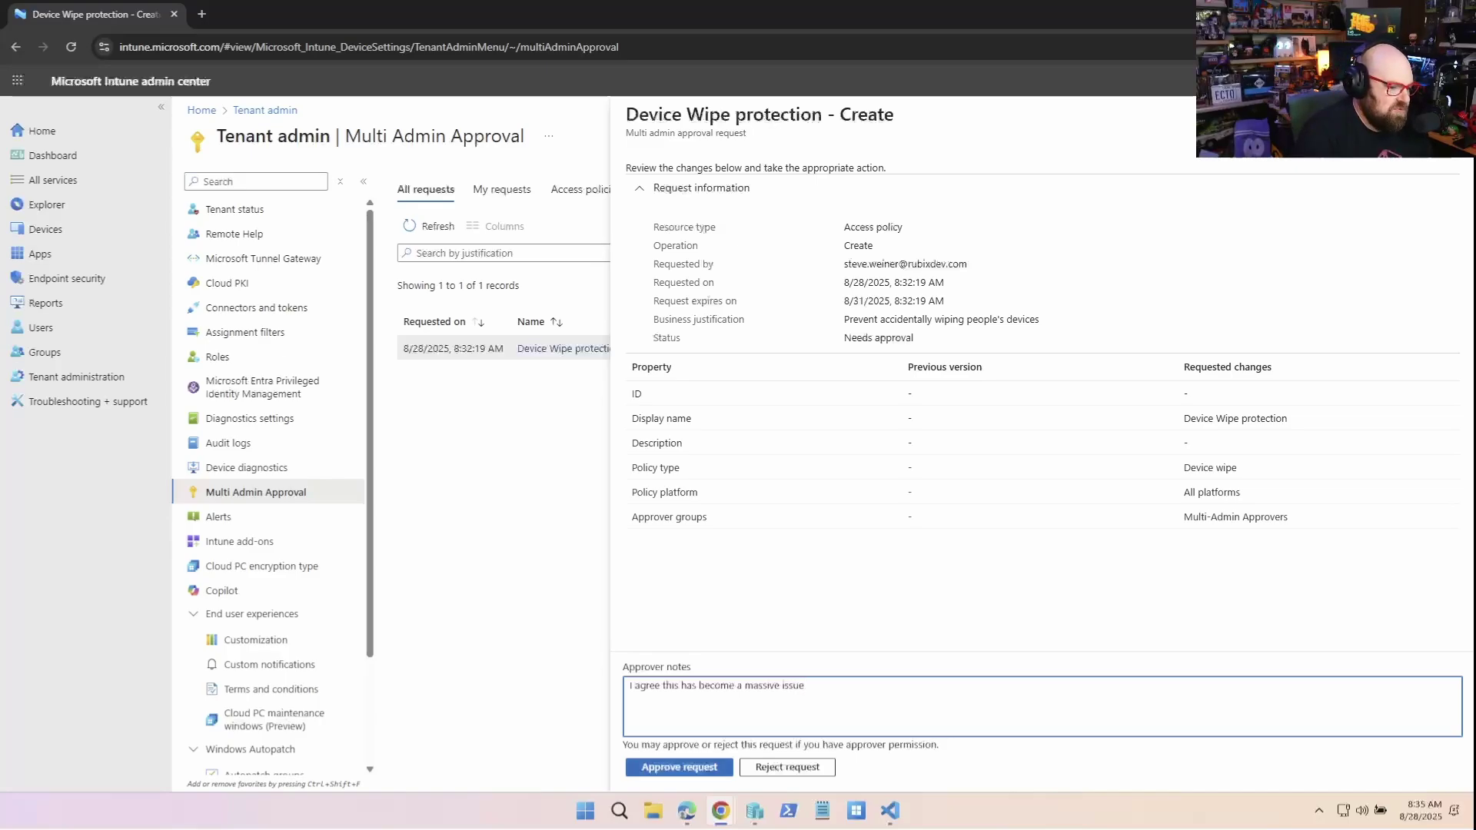
{"action": "left_click", "coordinate": [680, 767]}
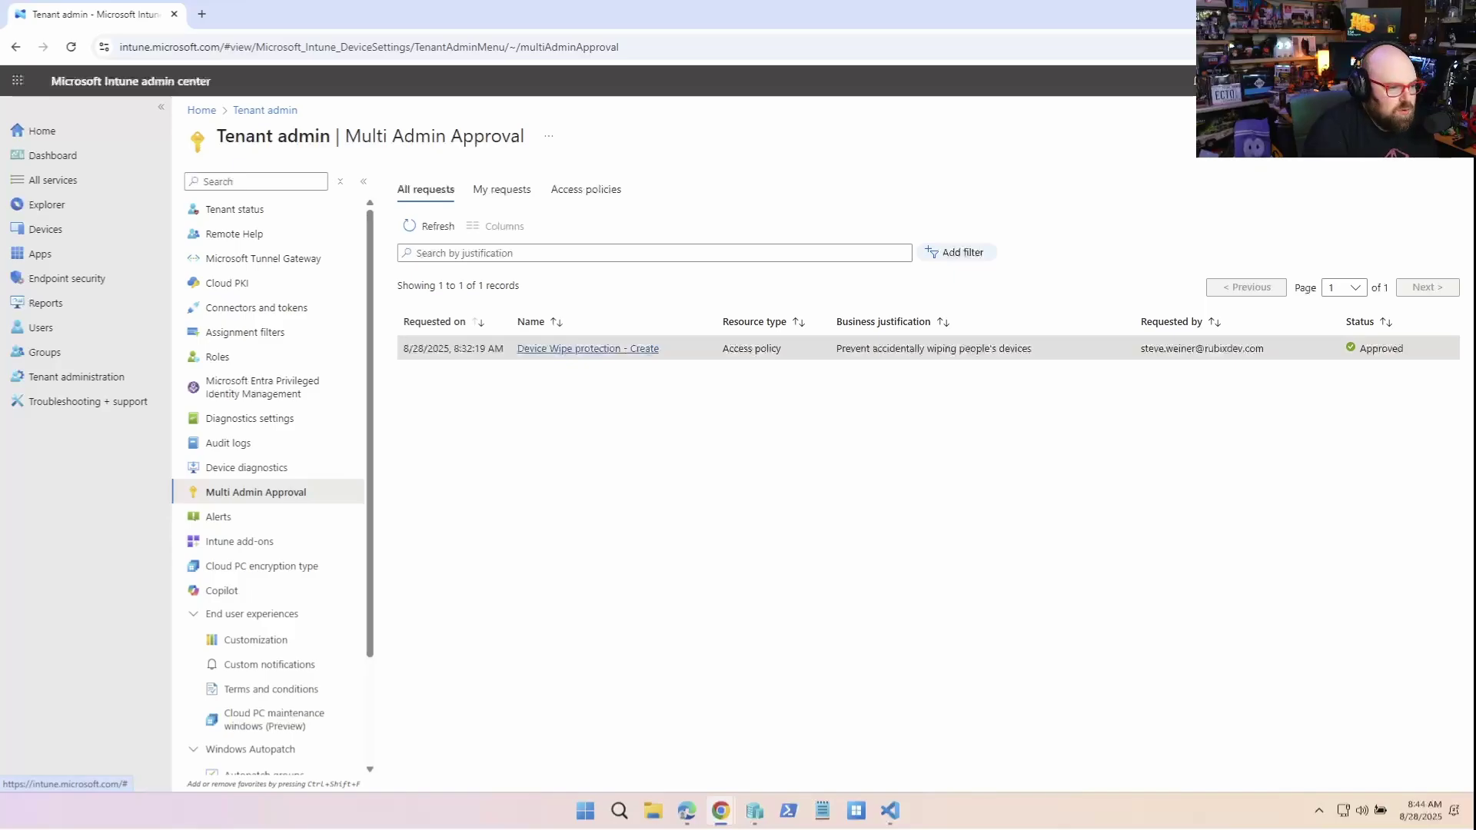
{"action": "left_click", "coordinate": [588, 348]}
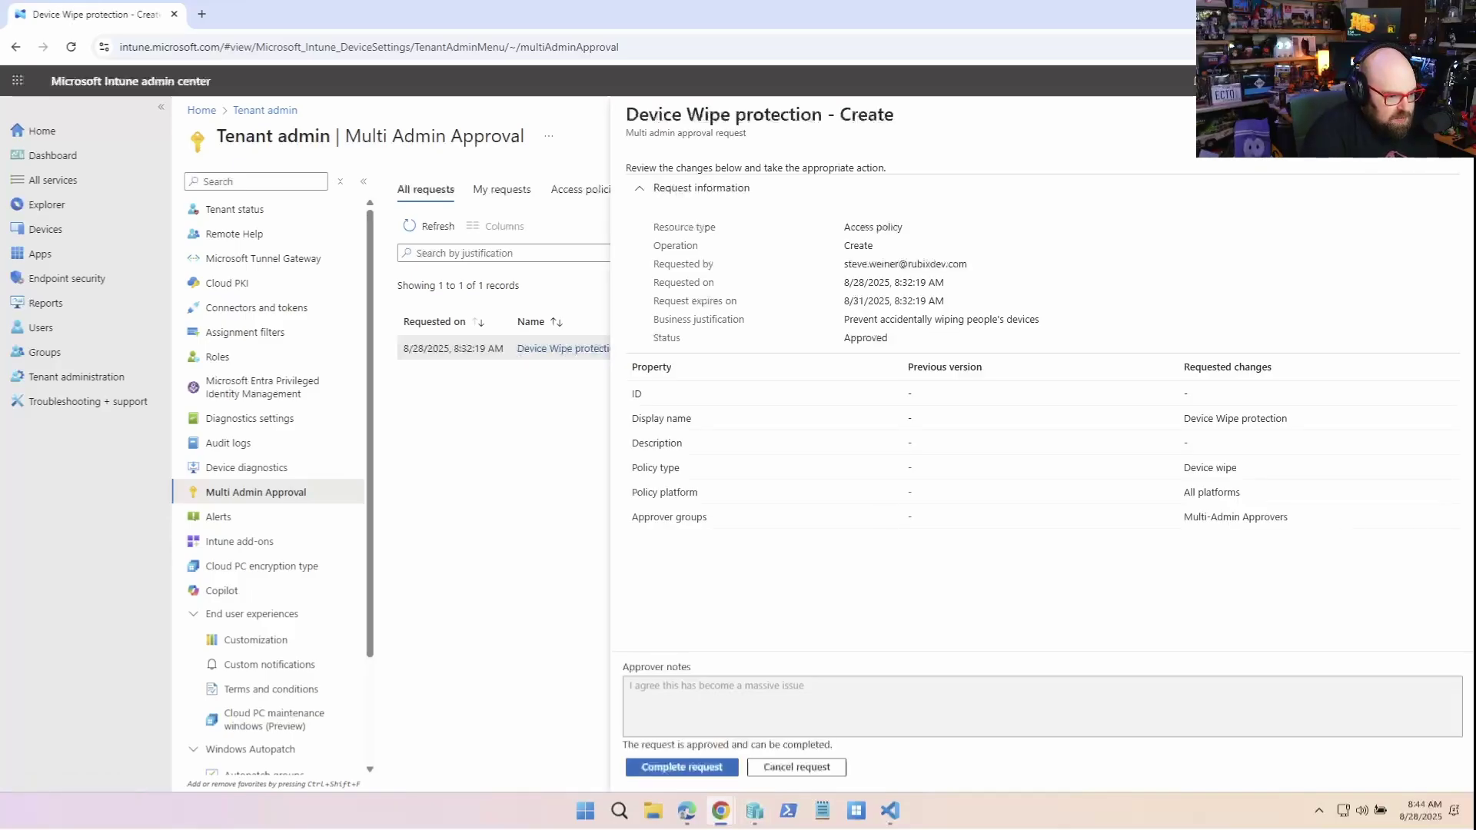
{"action": "left_click", "coordinate": [682, 767]}
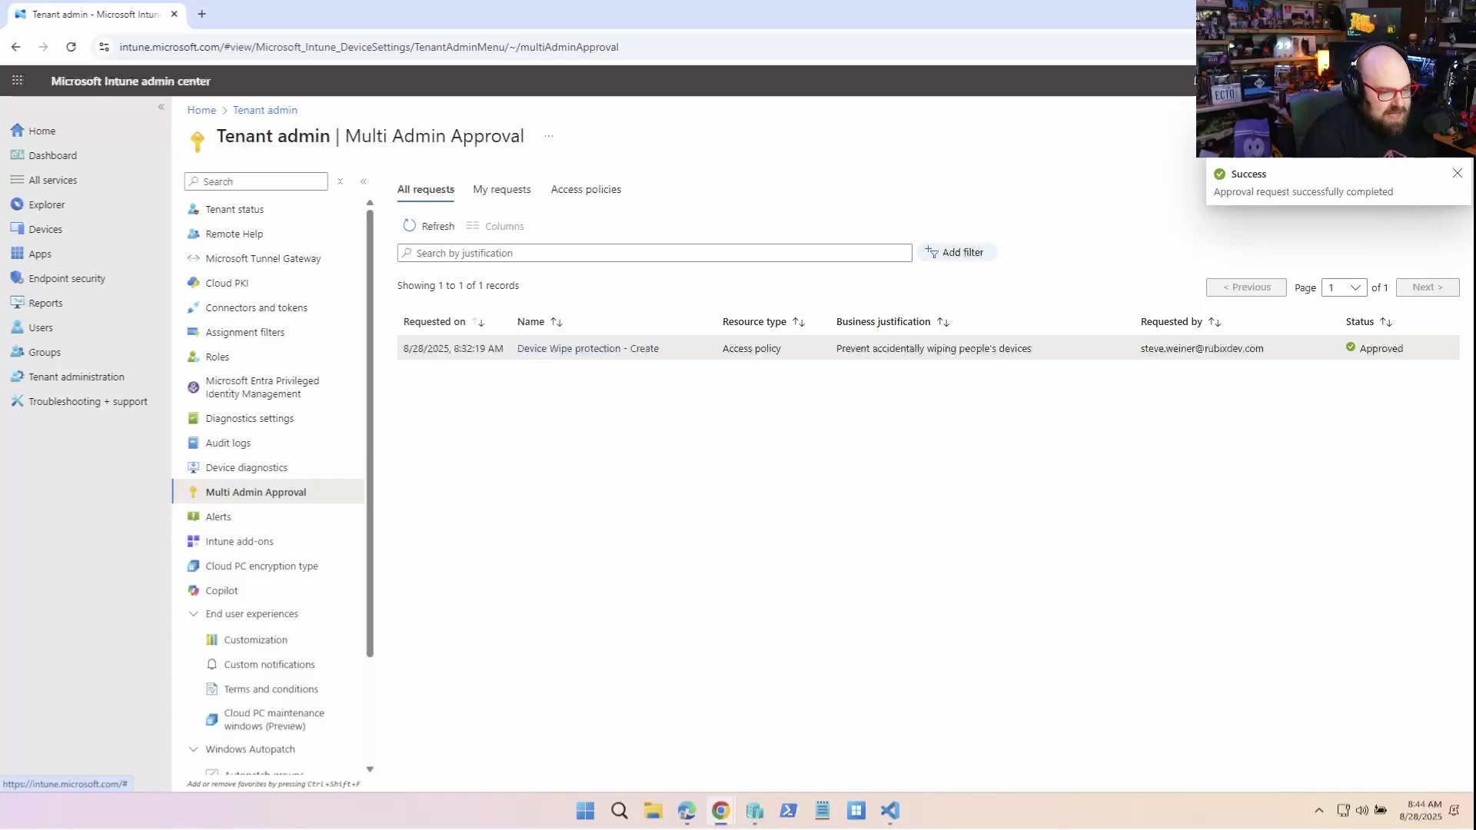
Review the access policies list, then open DESKTOP-BM6AUO1 from the widened Windows devices list
{"action": "left_click", "coordinate": [586, 190]}
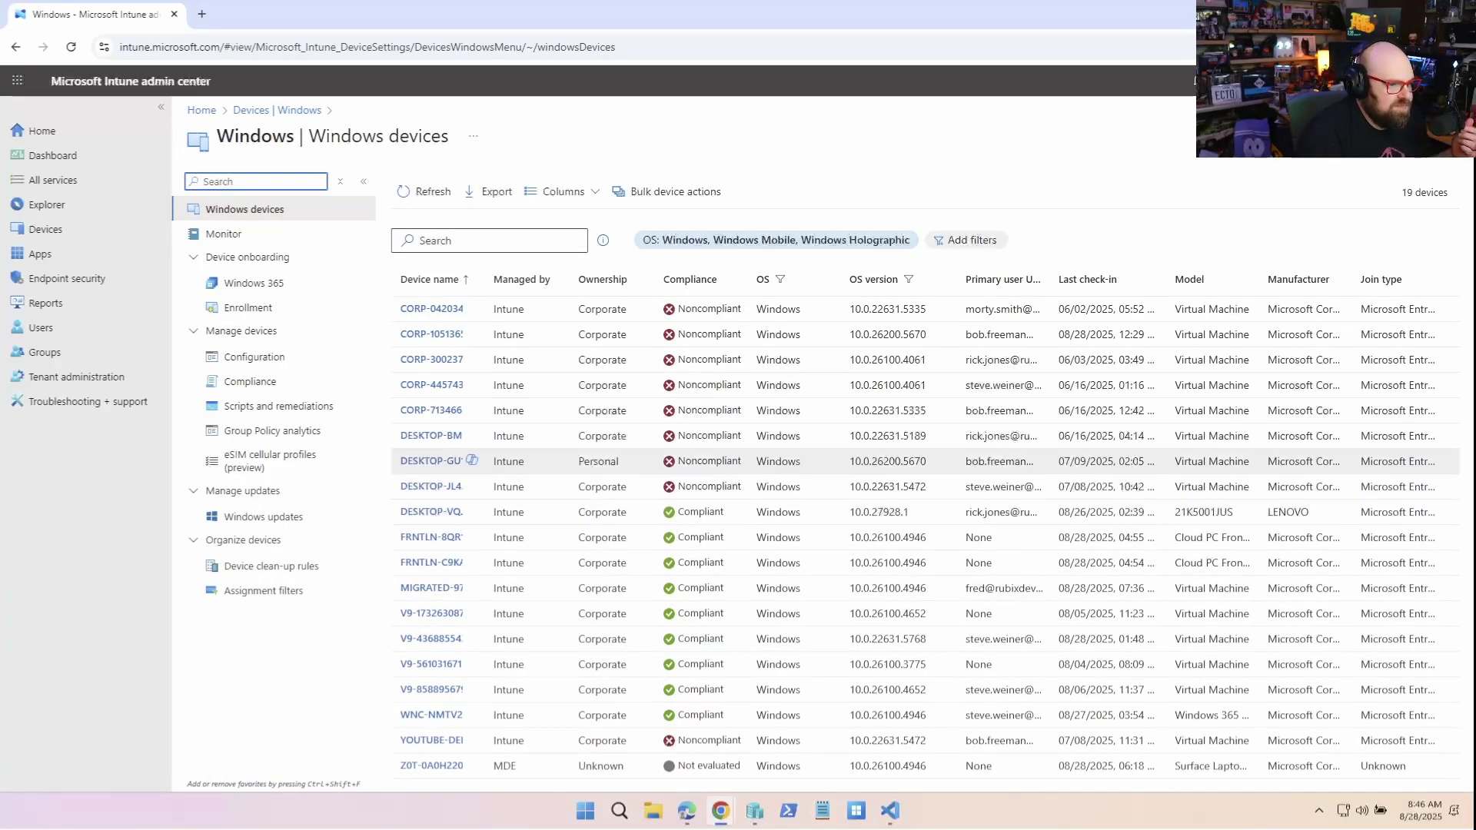
{"action": "left_click_drag", "start_coordinate": [485, 280], "coordinate": [569, 279]}
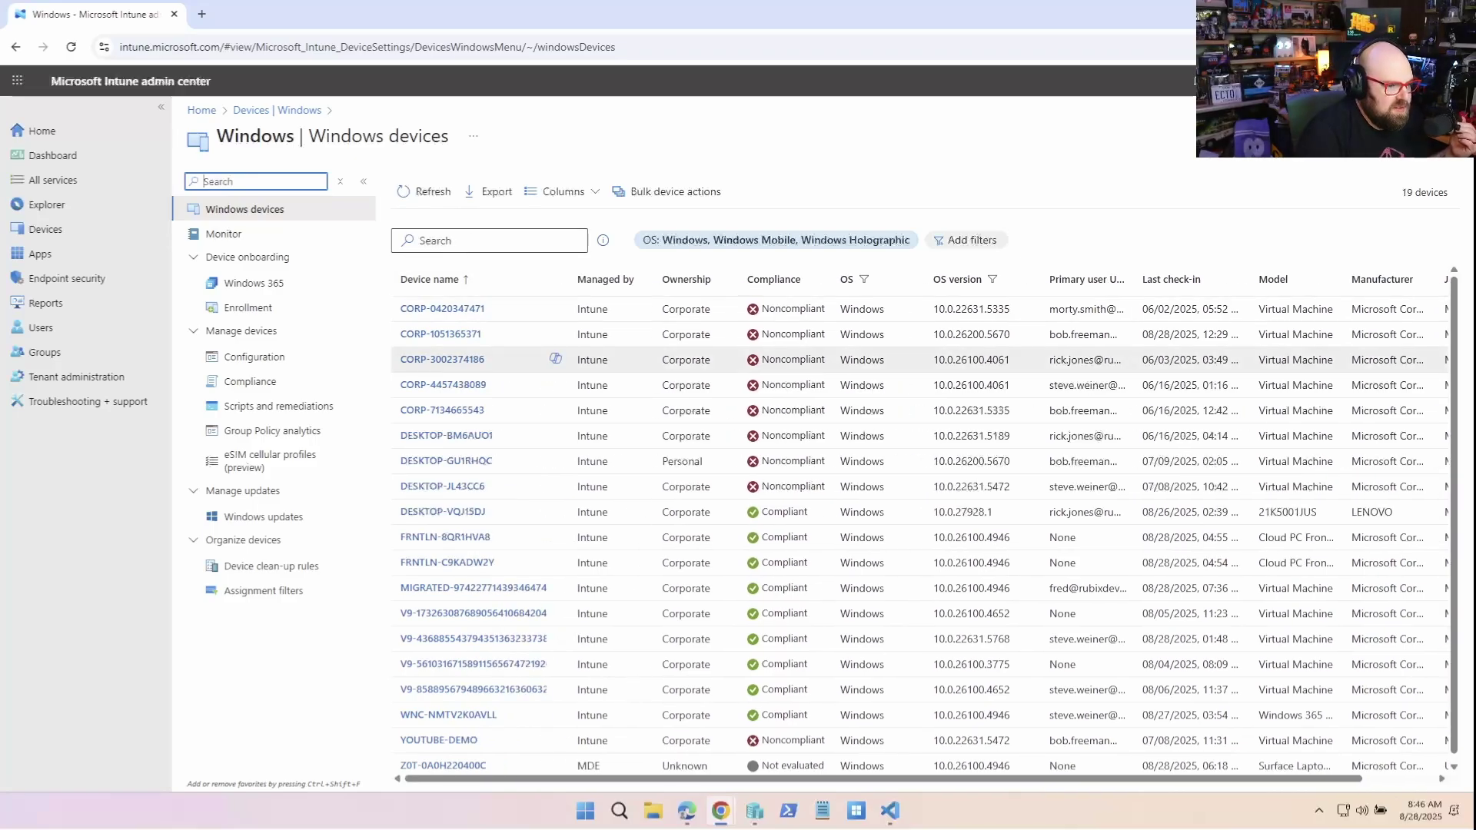
{"action": "left_click", "coordinate": [446, 436]}
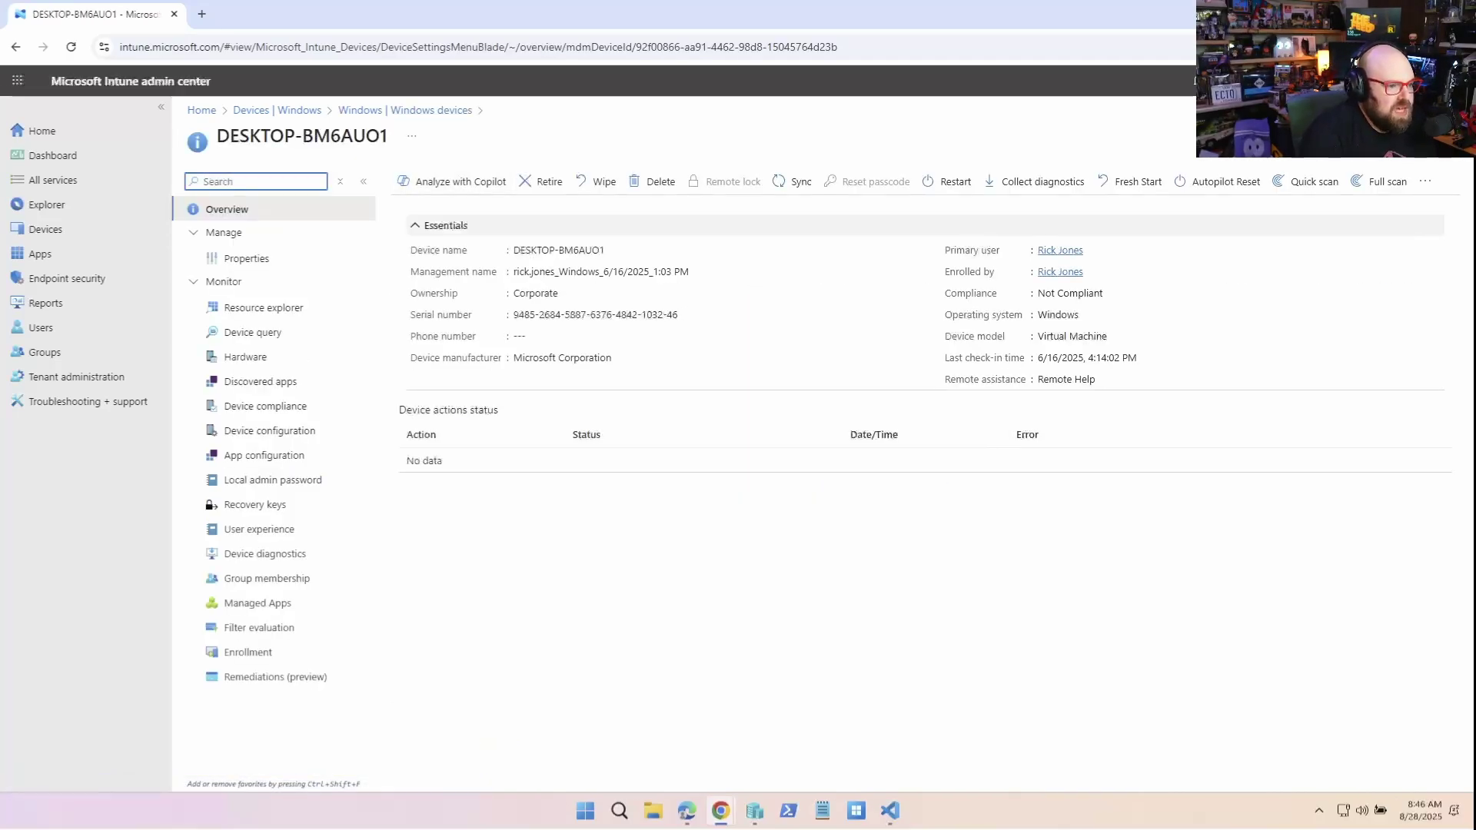
Request a wipe of DESKTOP-BM6AUO1, justified by the user leaving and the device needing a factory reset
{"action": "left_click", "coordinate": [599, 181]}
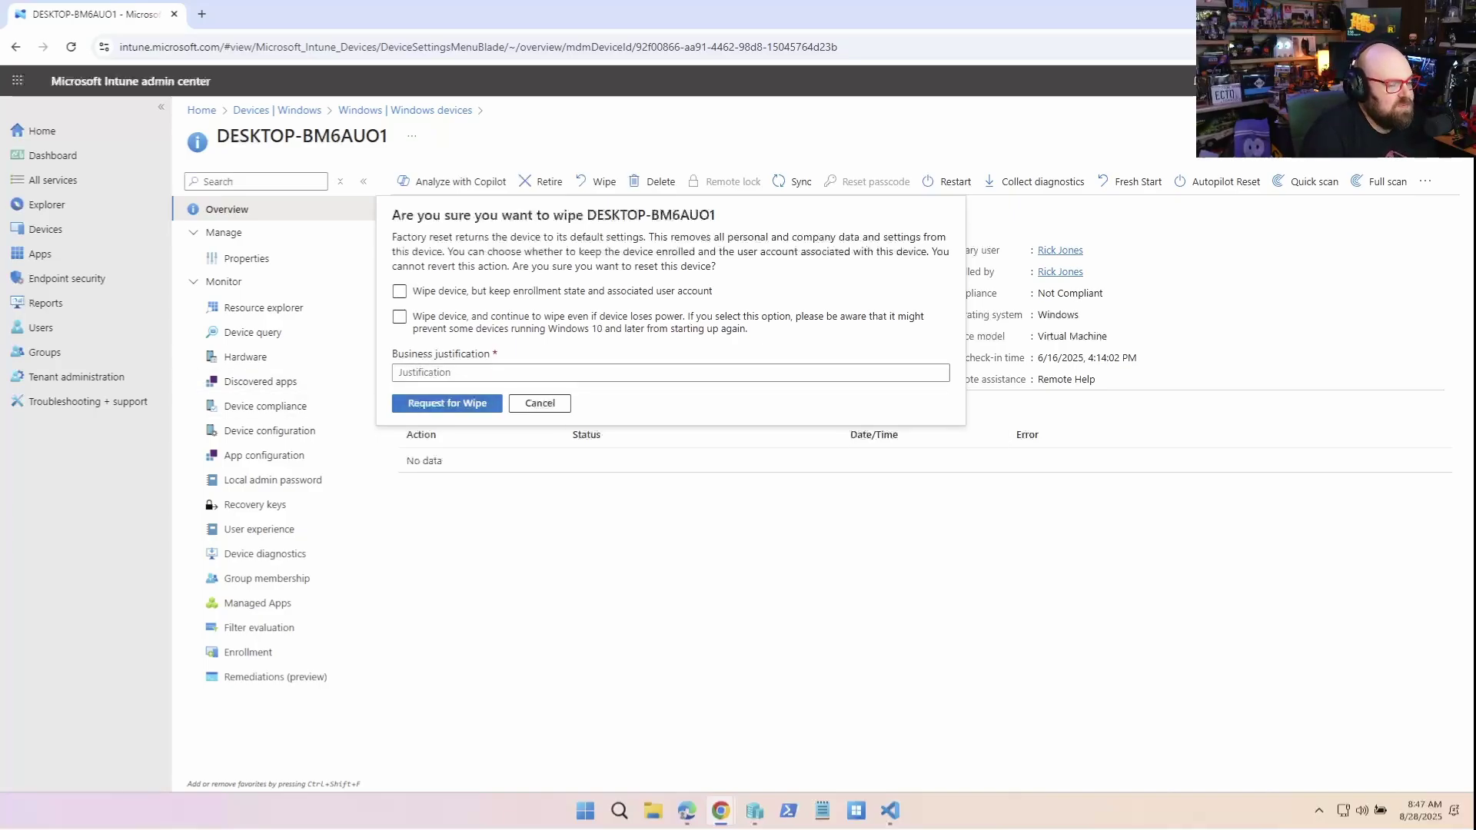
{"action": "left_click", "coordinate": [447, 402]}
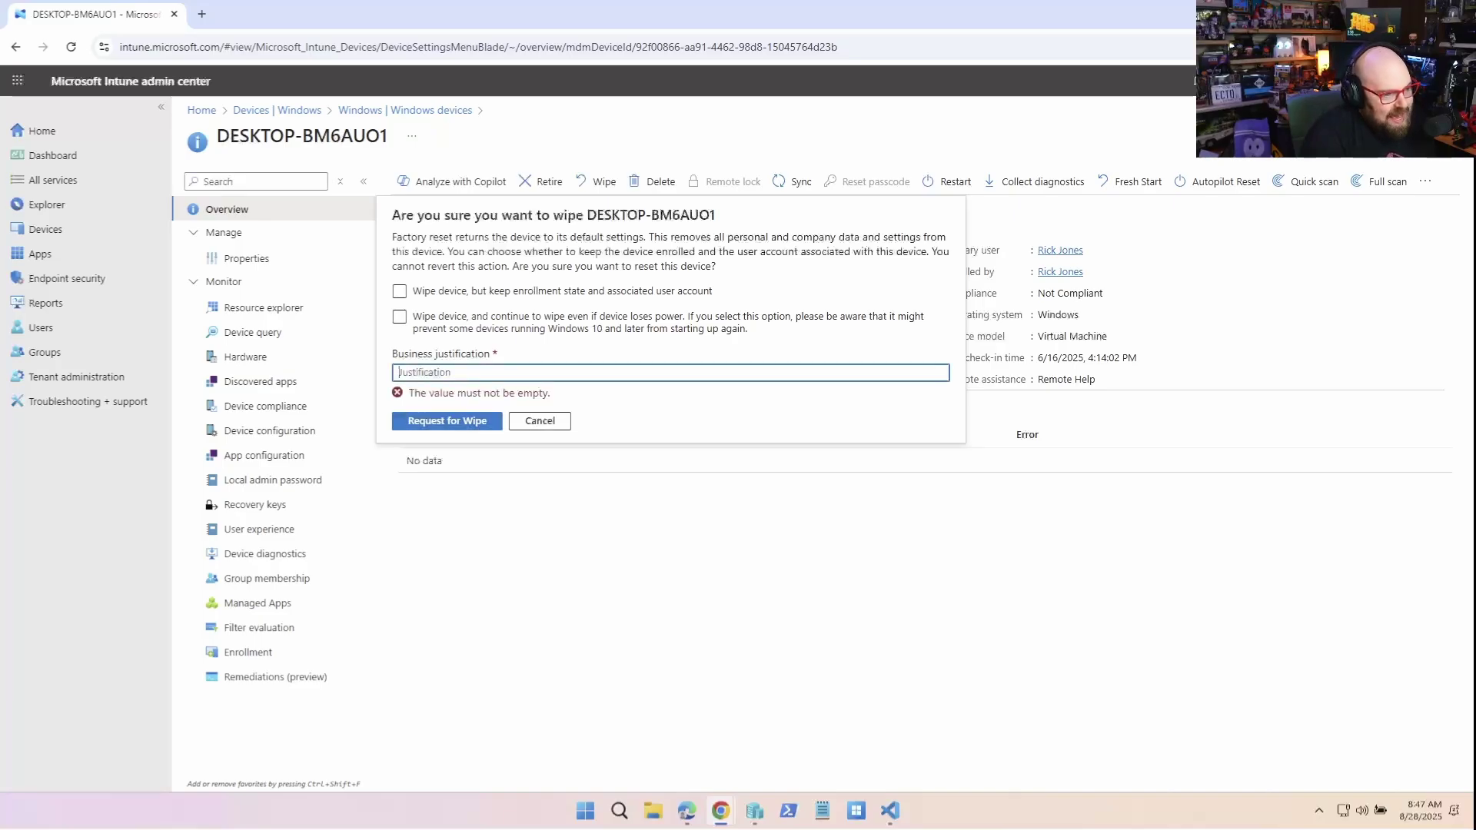
{"action": "left_click", "coordinate": [435, 373]}
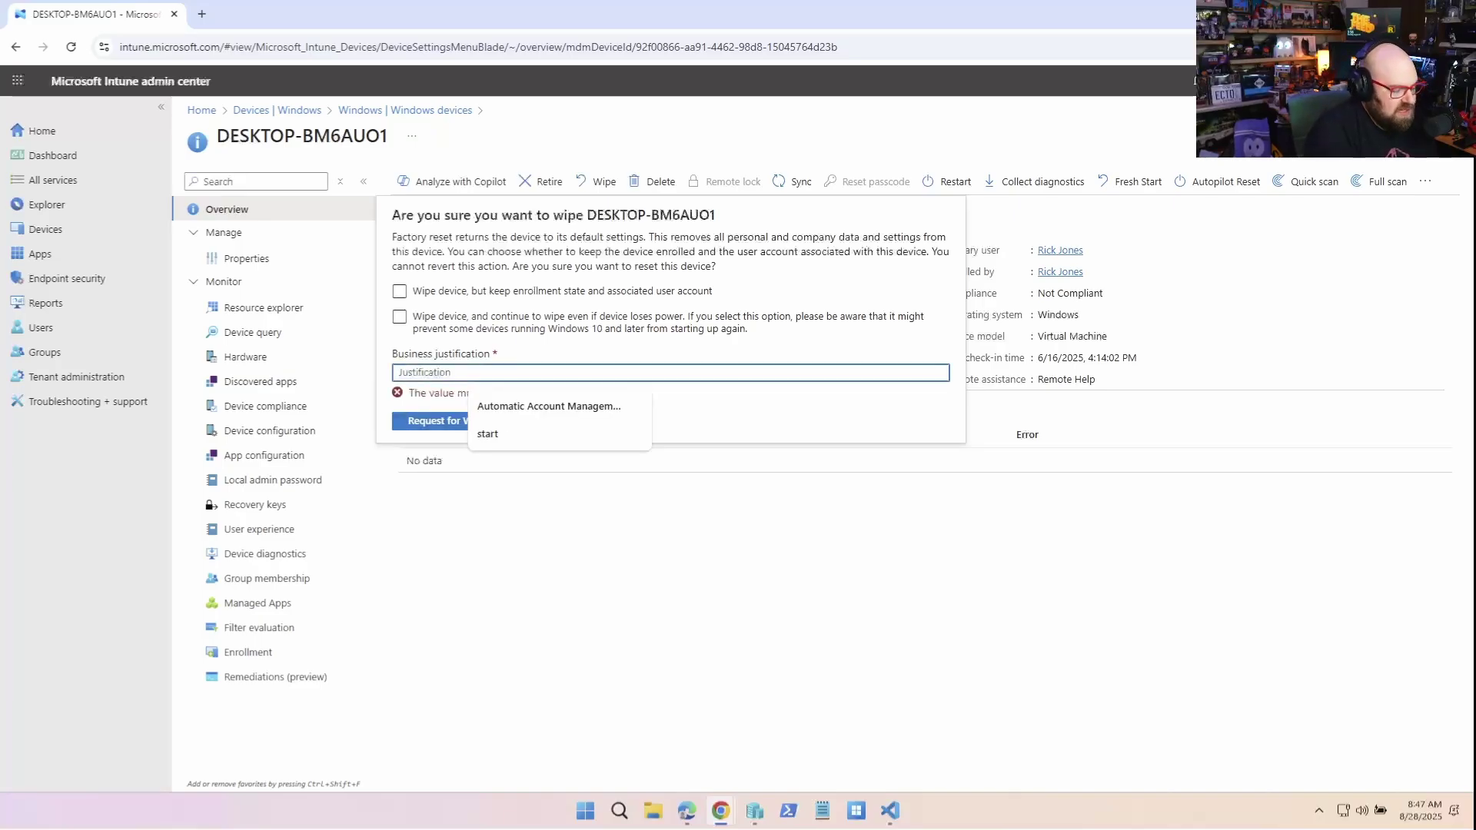
{"action": "type", "text": "This user is no"}
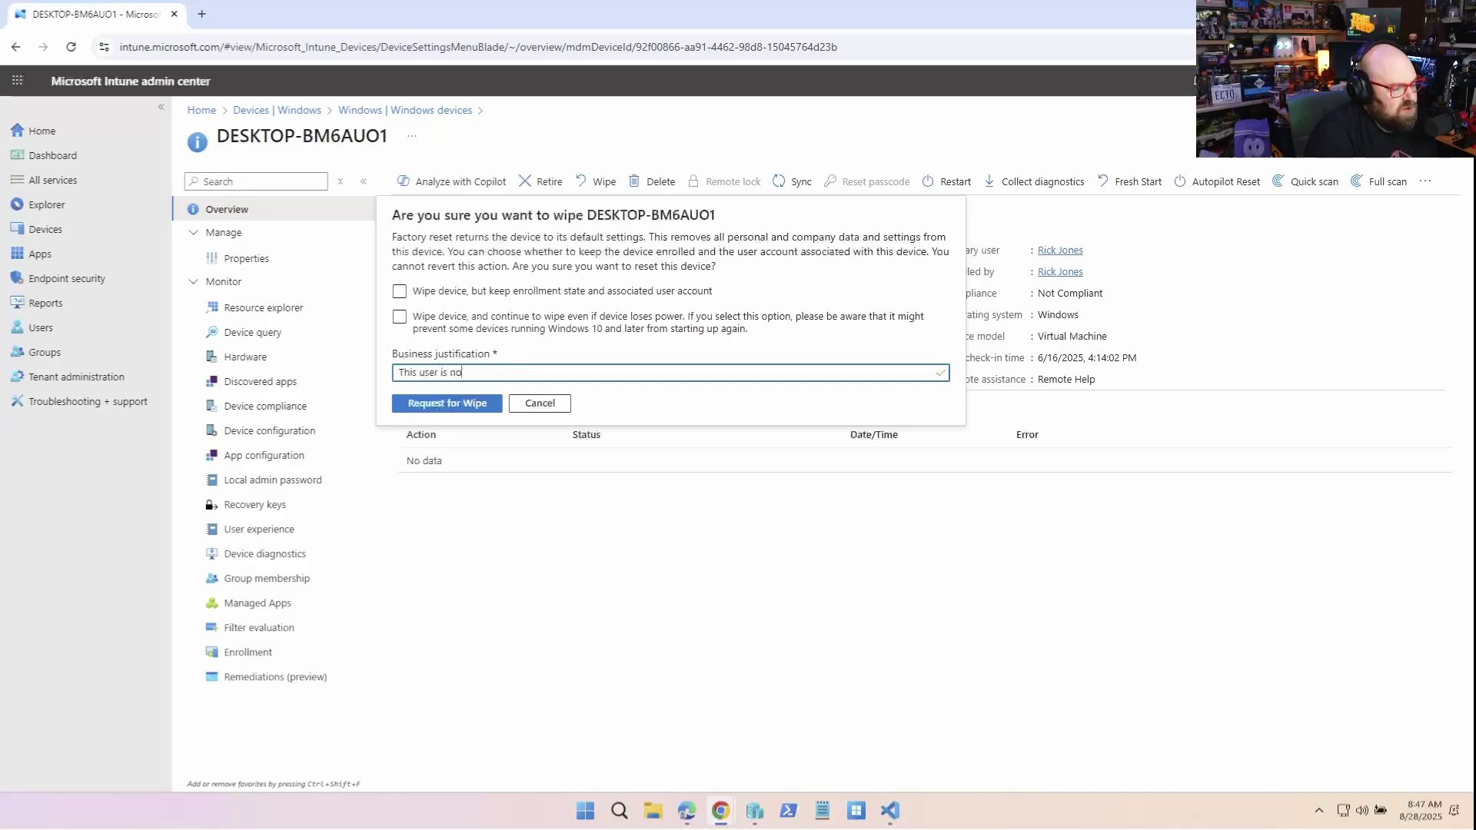
{"action": "type", "text": " longer with the or"}
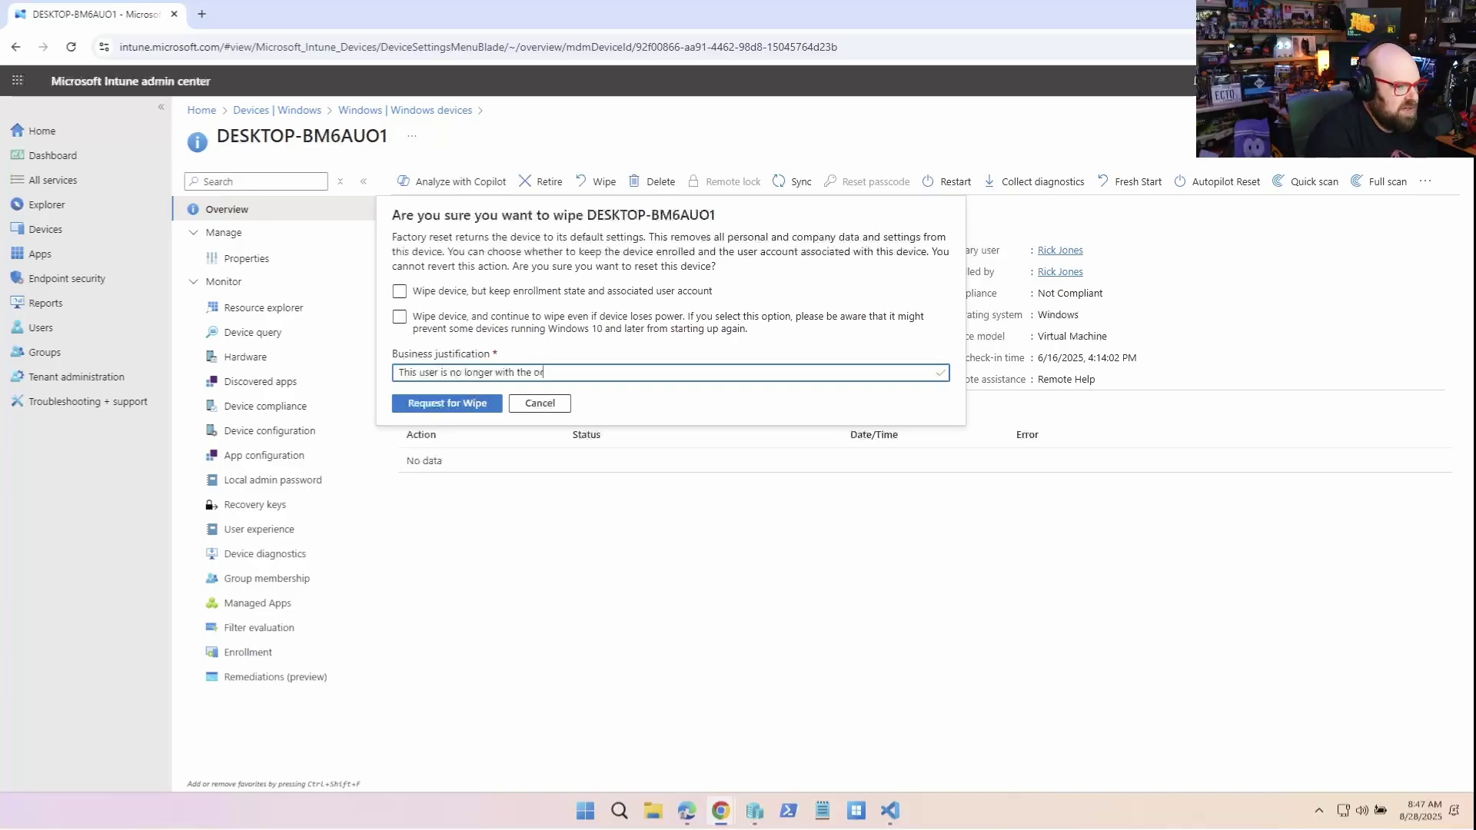
{"action": "type", "text": "ganization and "}
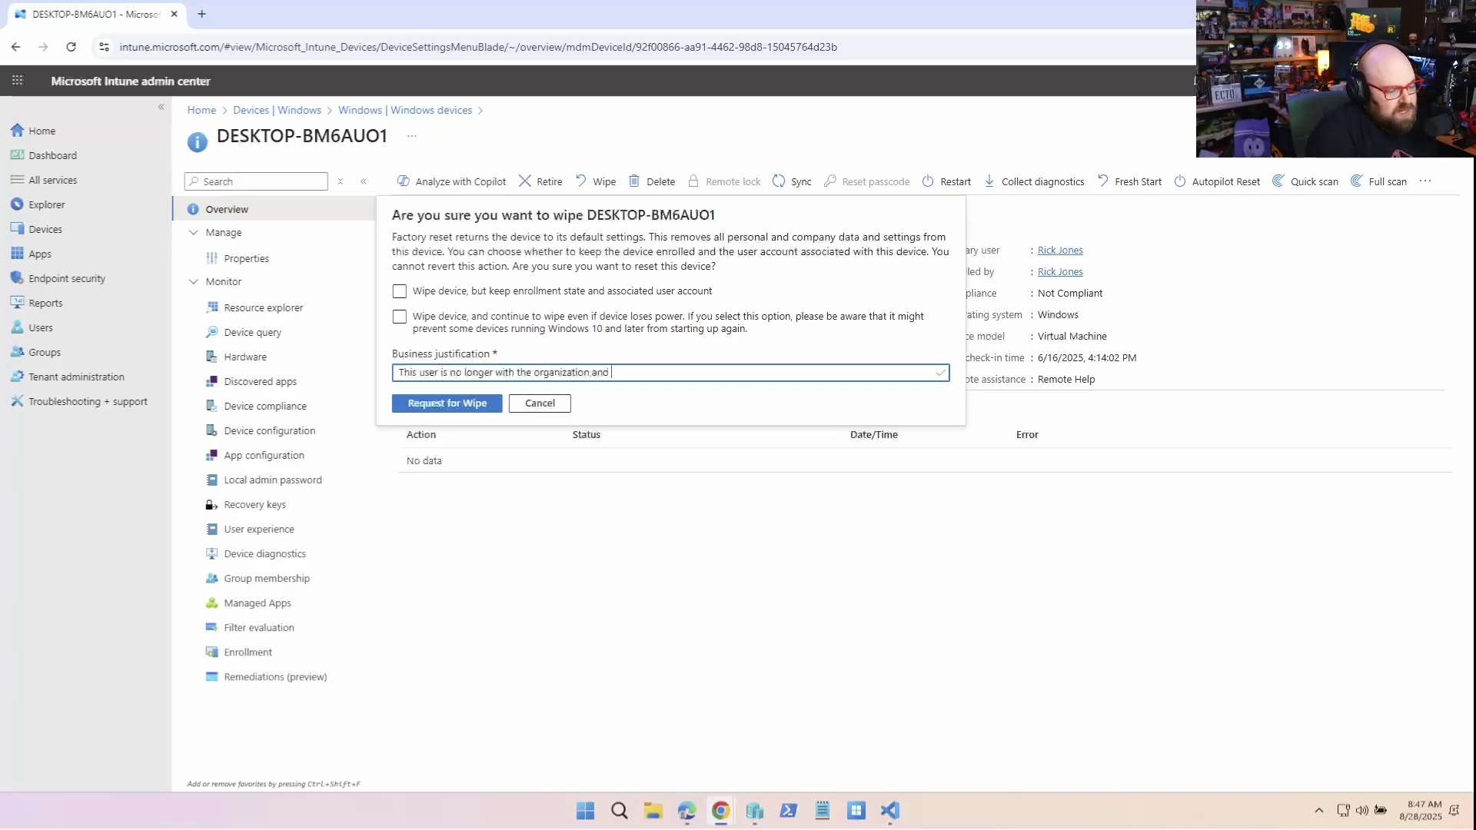
{"action": "type", "text": "we have to res"}
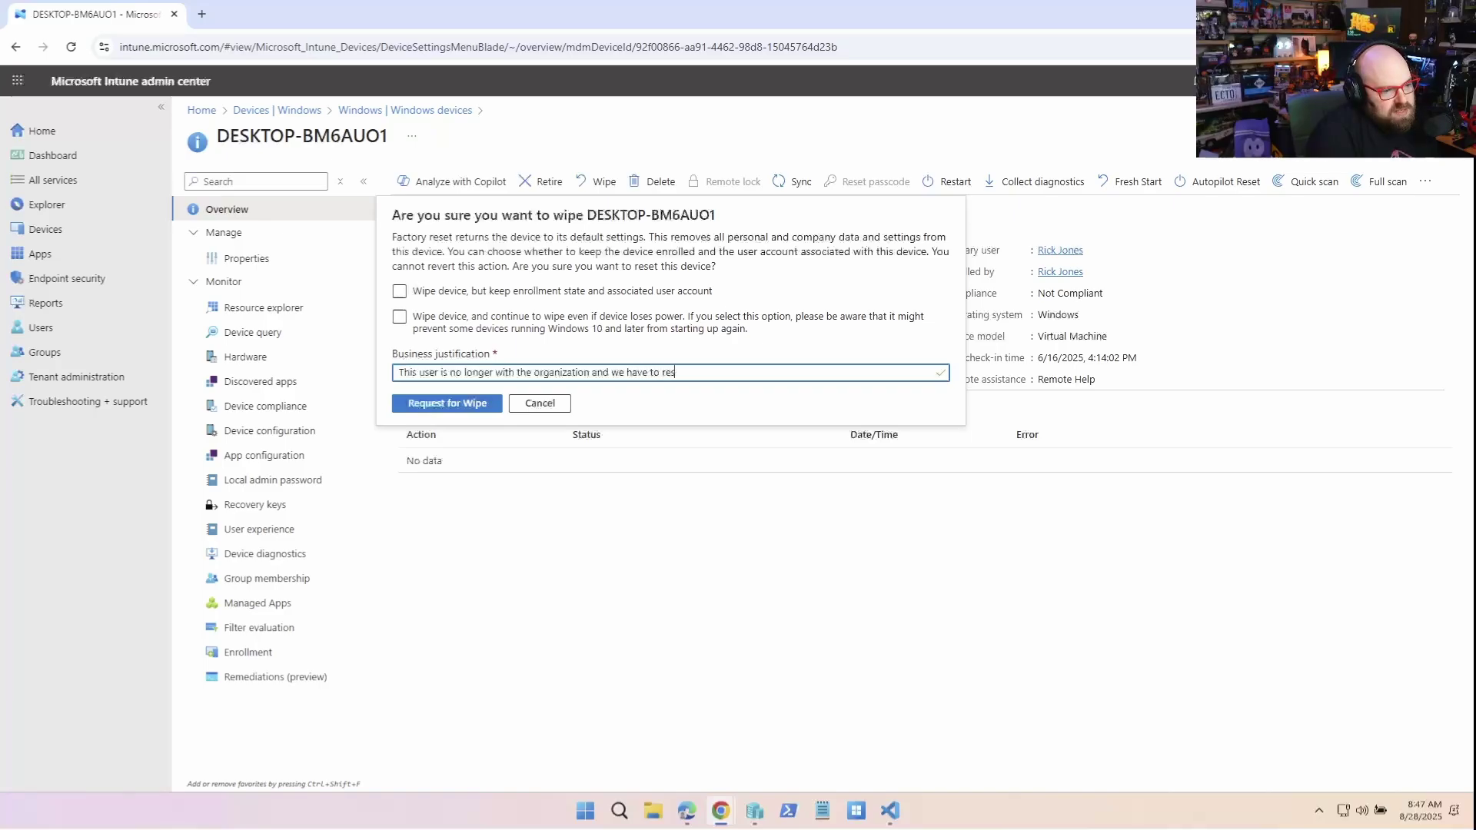
{"action": "type", "text": "et the device ba"}
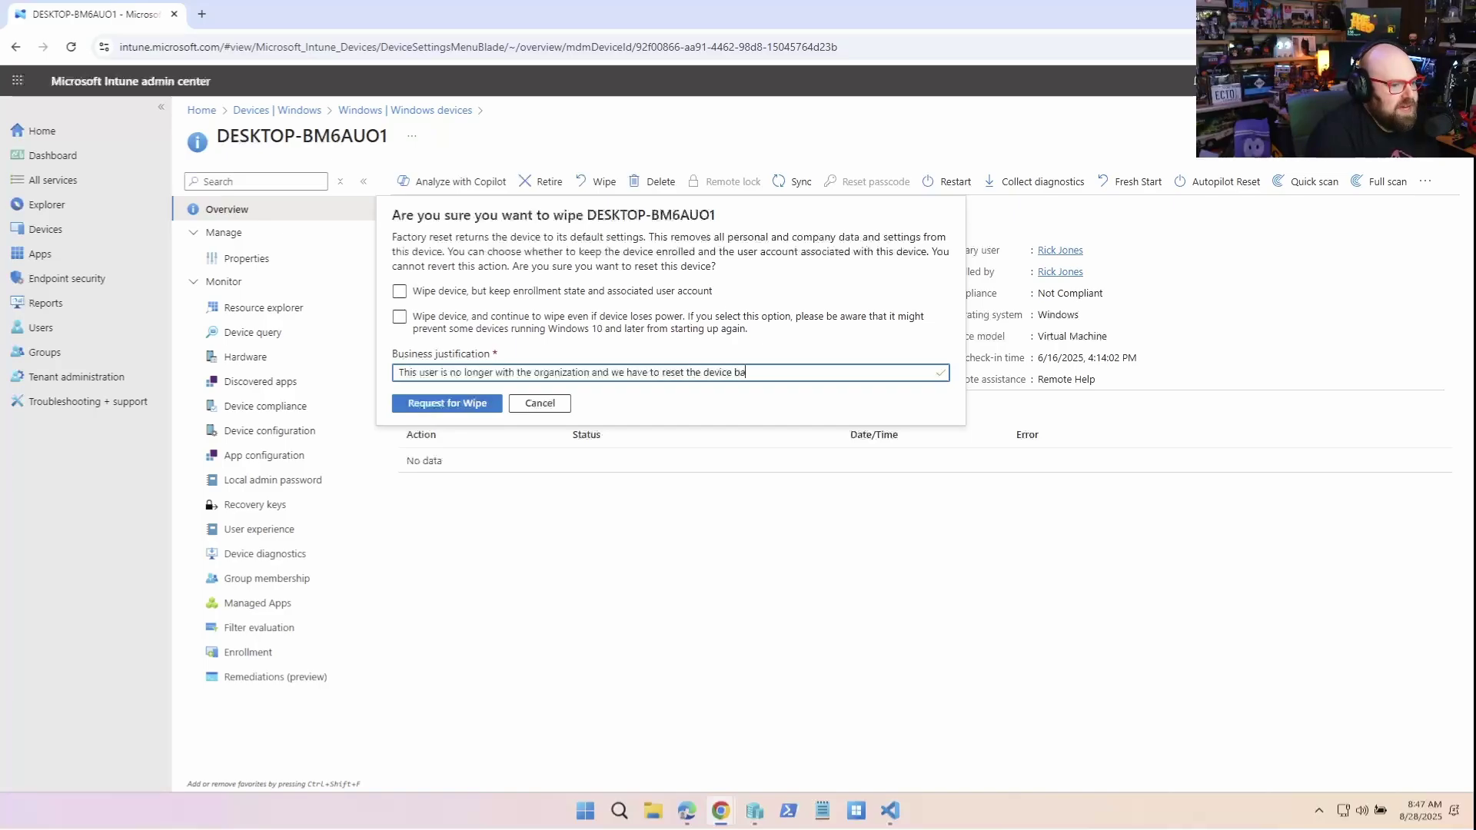
{"action": "type", "text": "ck to factory"}
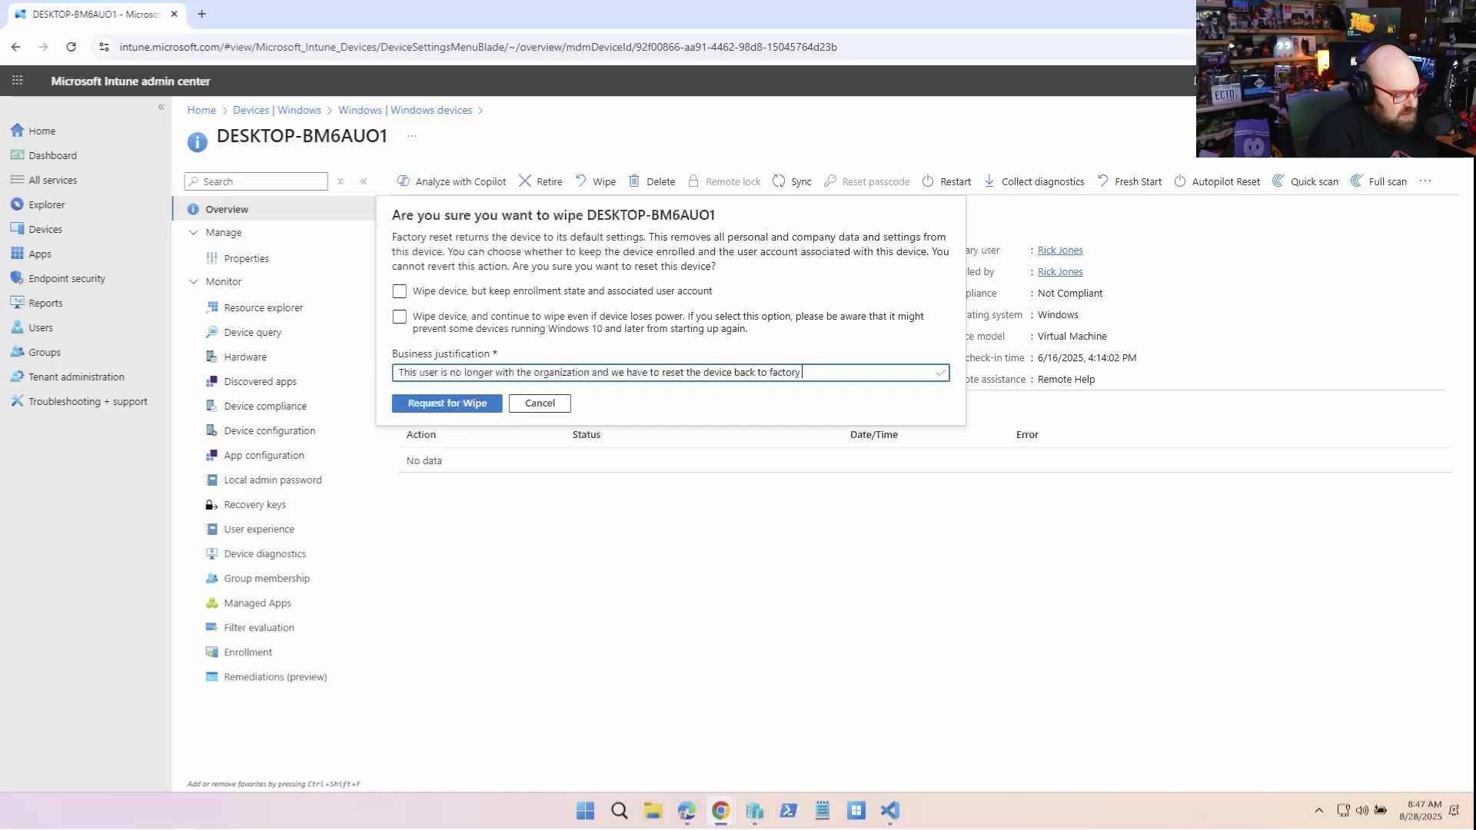
{"action": "type", "text": " settings"}
{"action": "left_click", "coordinate": [496, 404]}
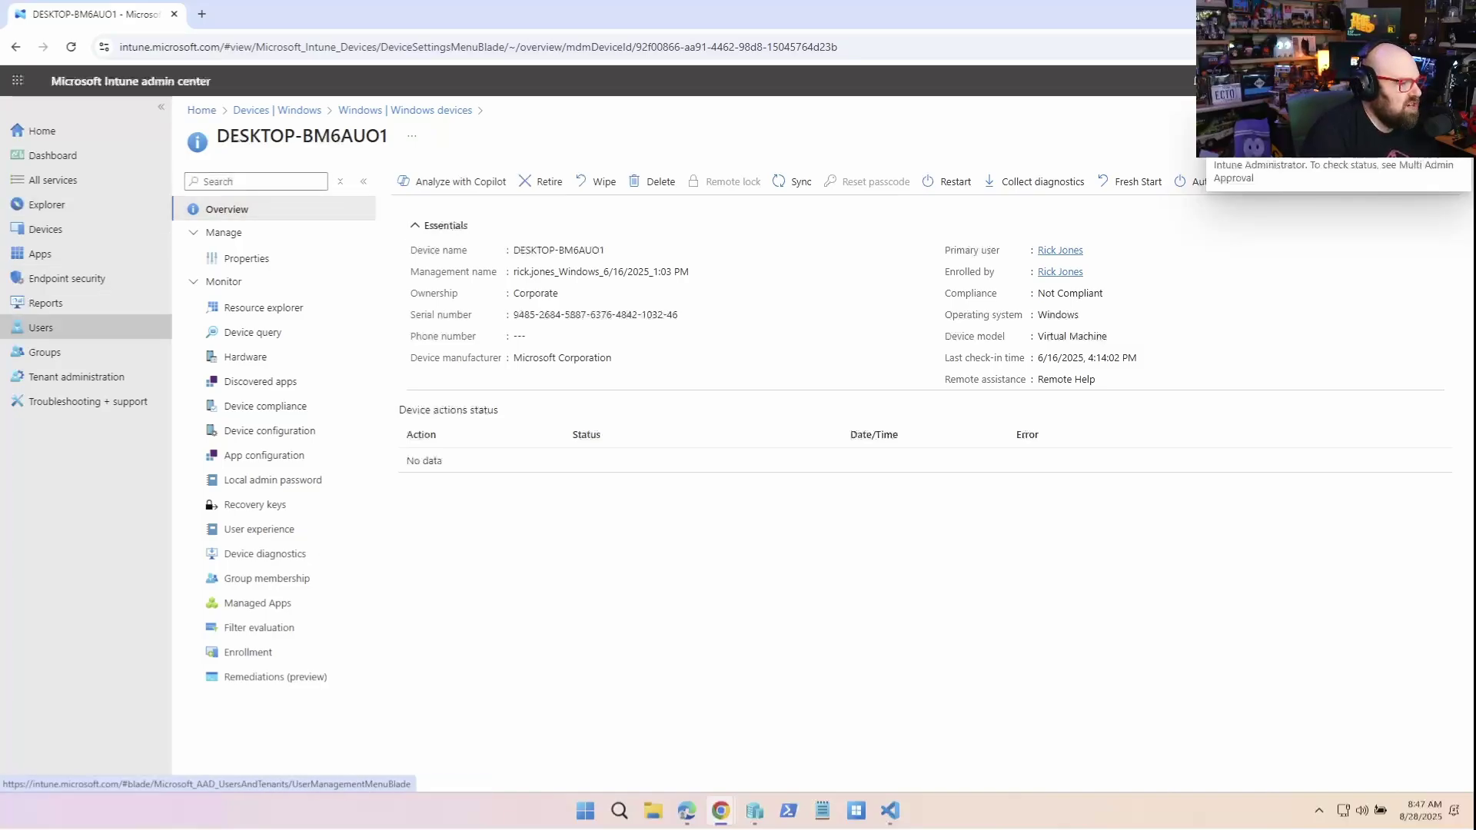
View the DESKTOP-BM6AUO1 - Action request under My requests in Multi Admin Approval
{"action": "left_click", "coordinate": [76, 377]}
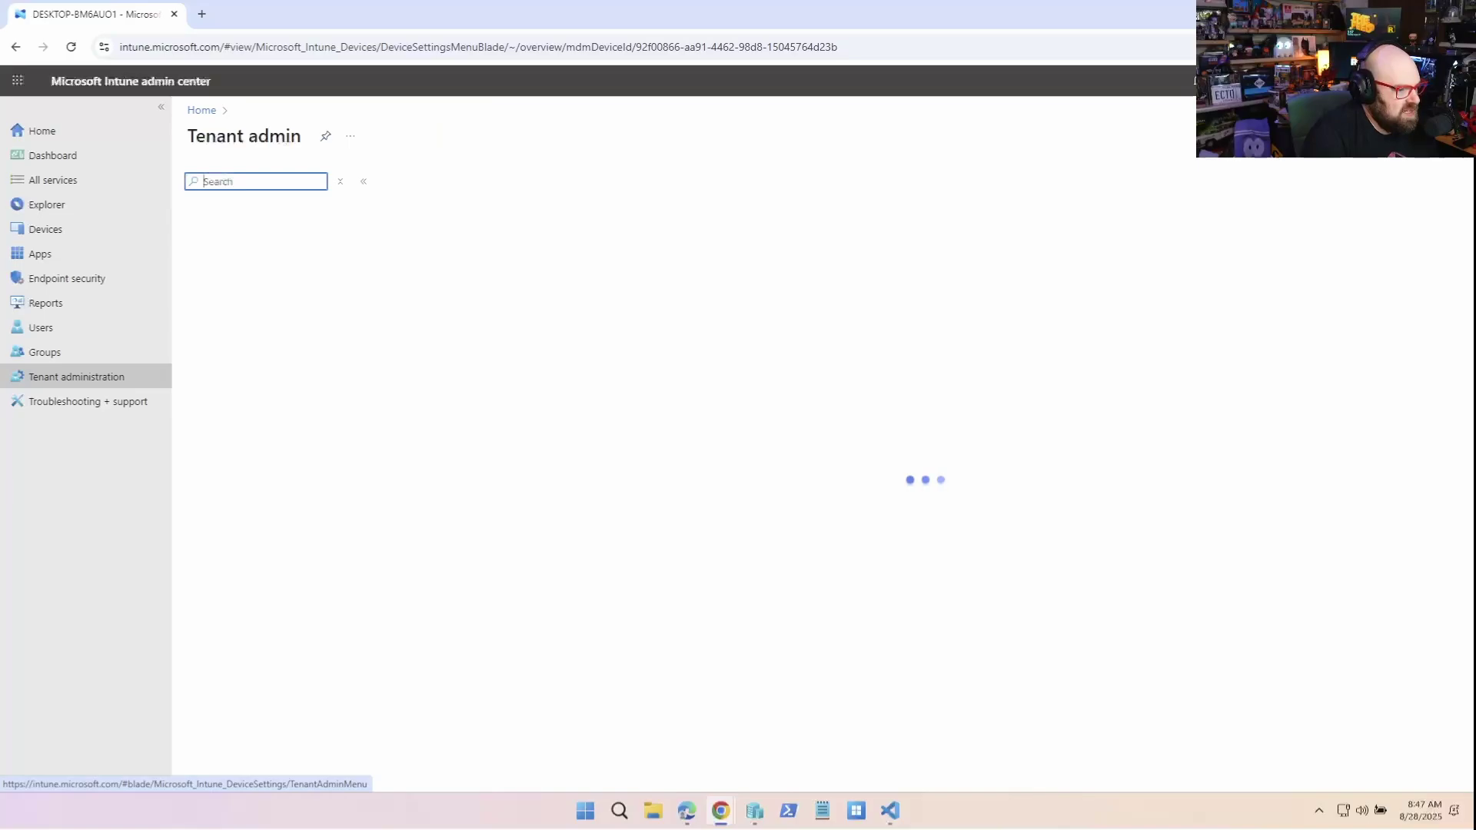
{"action": "left_click", "coordinate": [255, 492]}
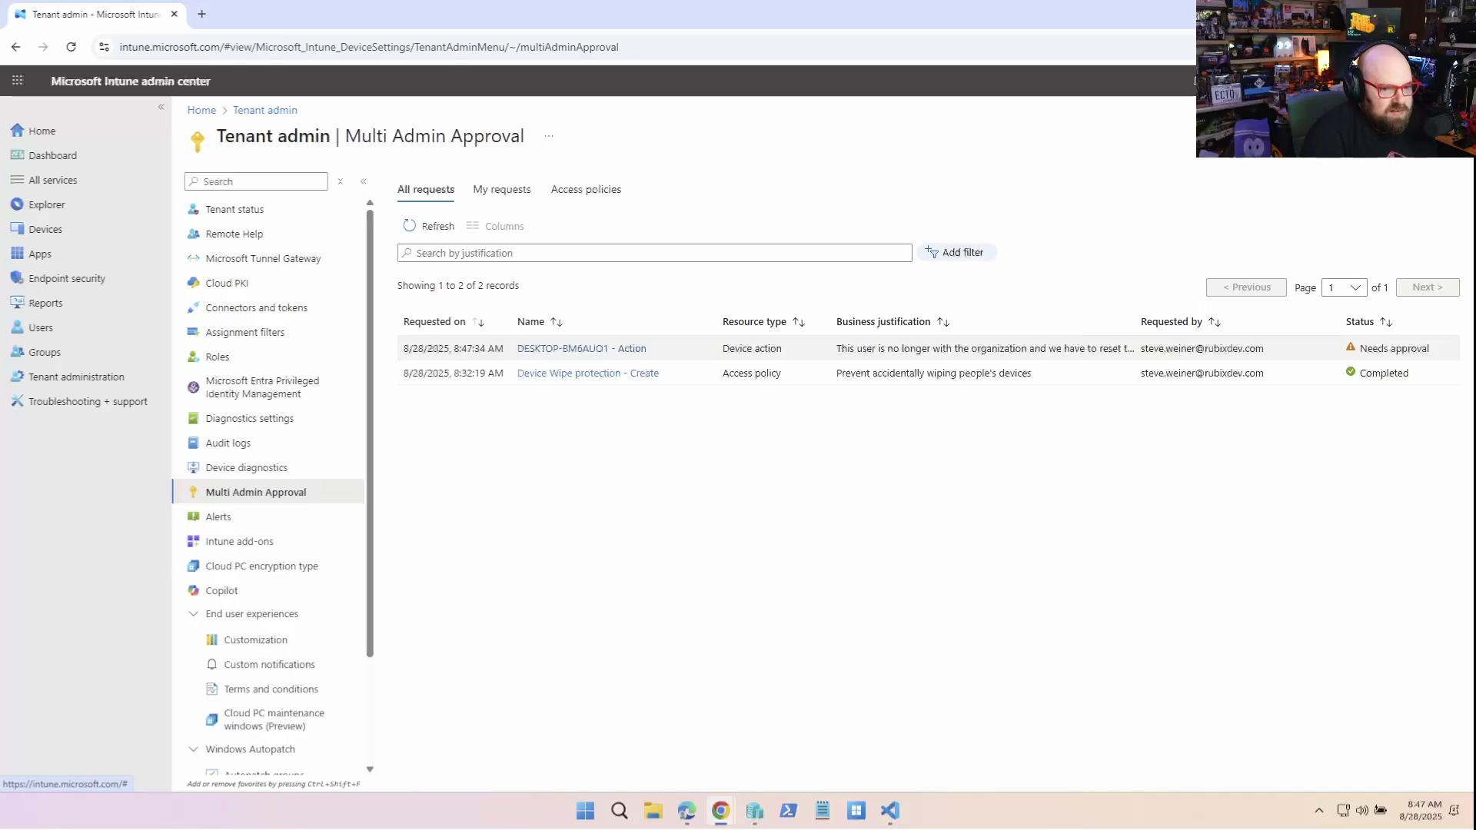
{"action": "left_click", "coordinate": [502, 189]}
{"action": "left_click", "coordinate": [563, 349]}
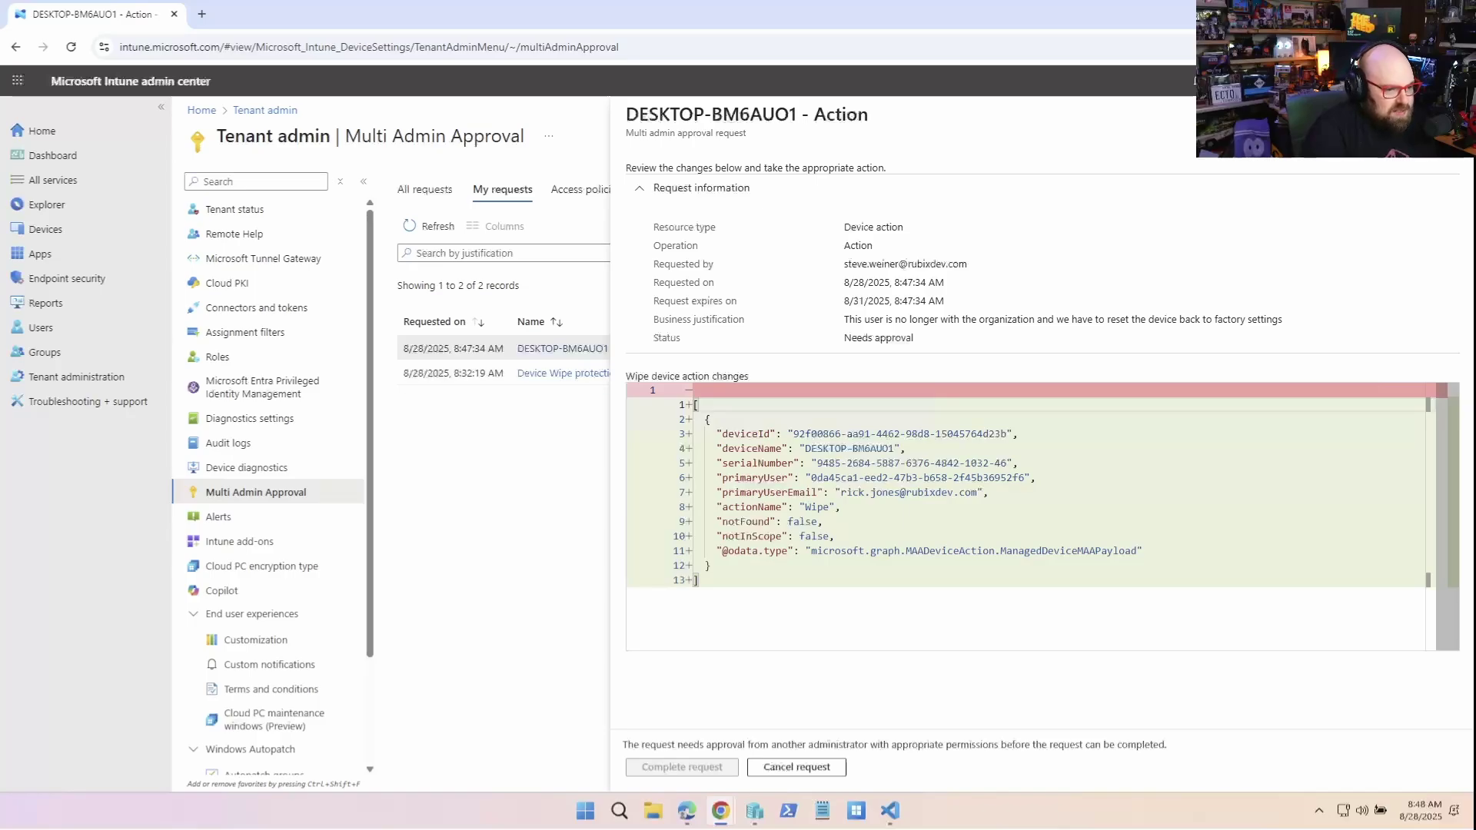
In the second admin's window, refresh All requests and review the DESKTOP-BM6AUO1 - Action wipe request details
{"action": "key", "text": "Escape"}
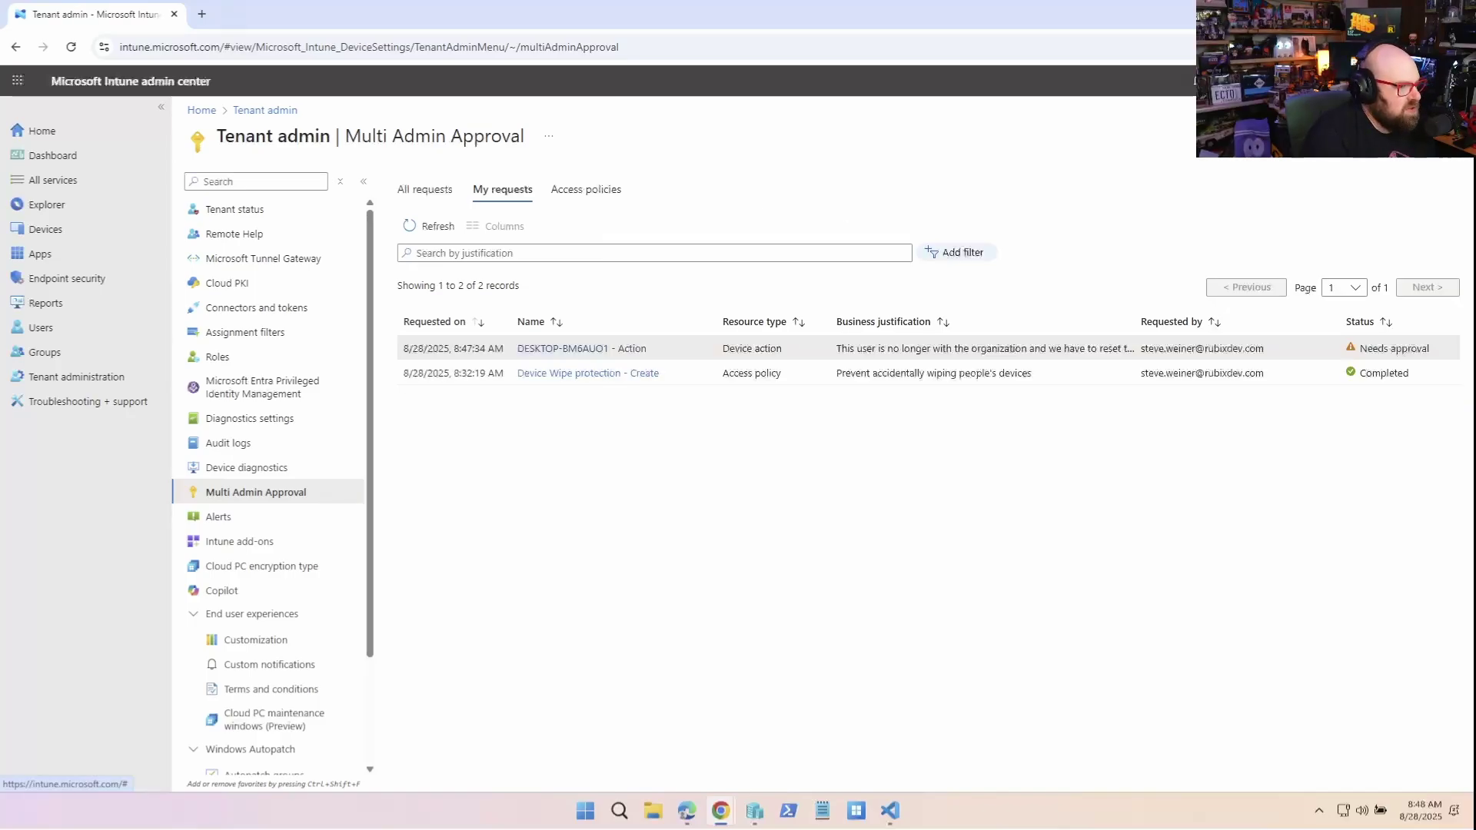
{"action": "key", "text": "alt+Tab"}
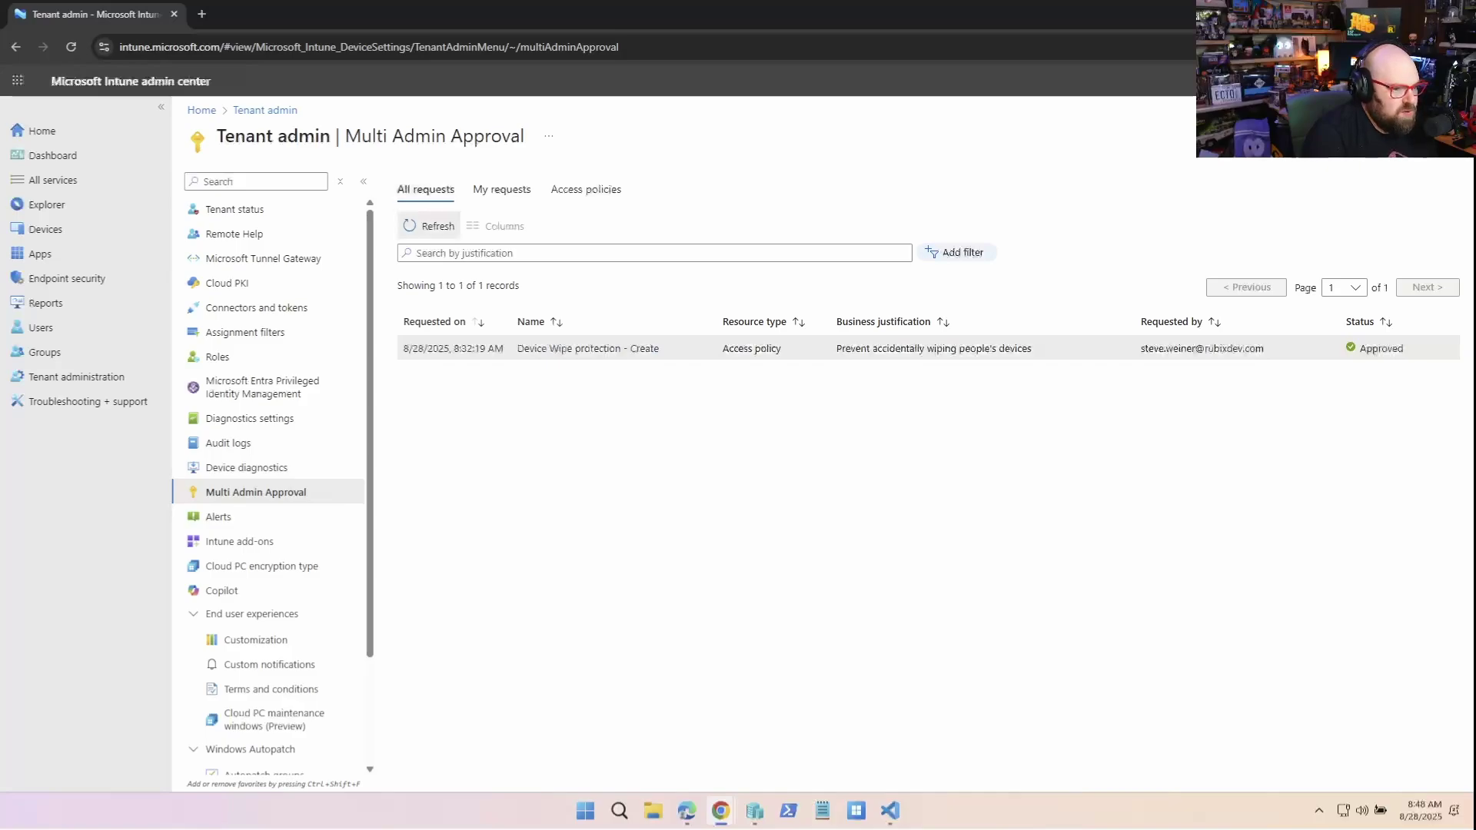
{"action": "left_click", "coordinate": [429, 226]}
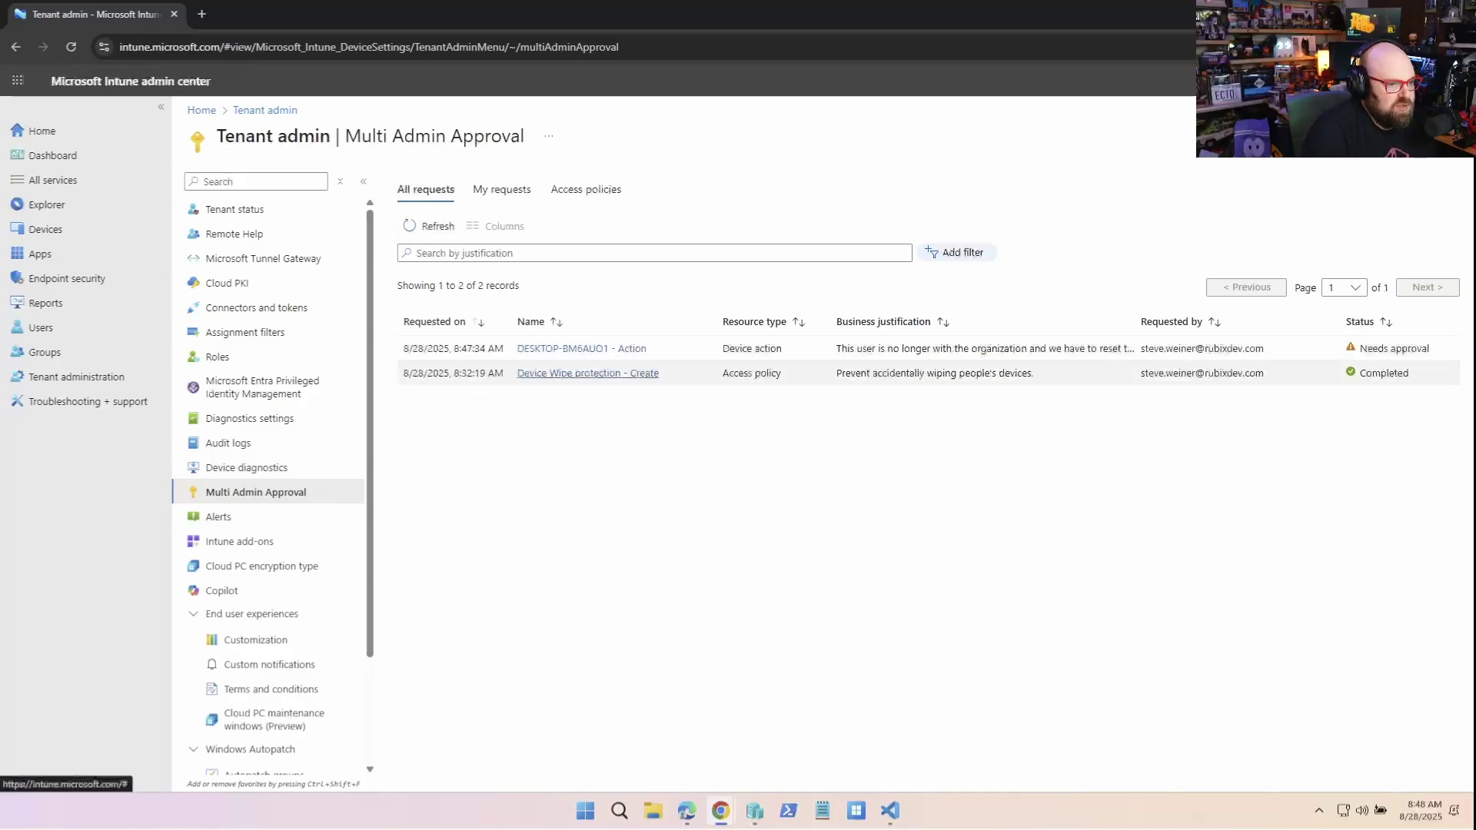
{"action": "left_click", "coordinate": [582, 349]}
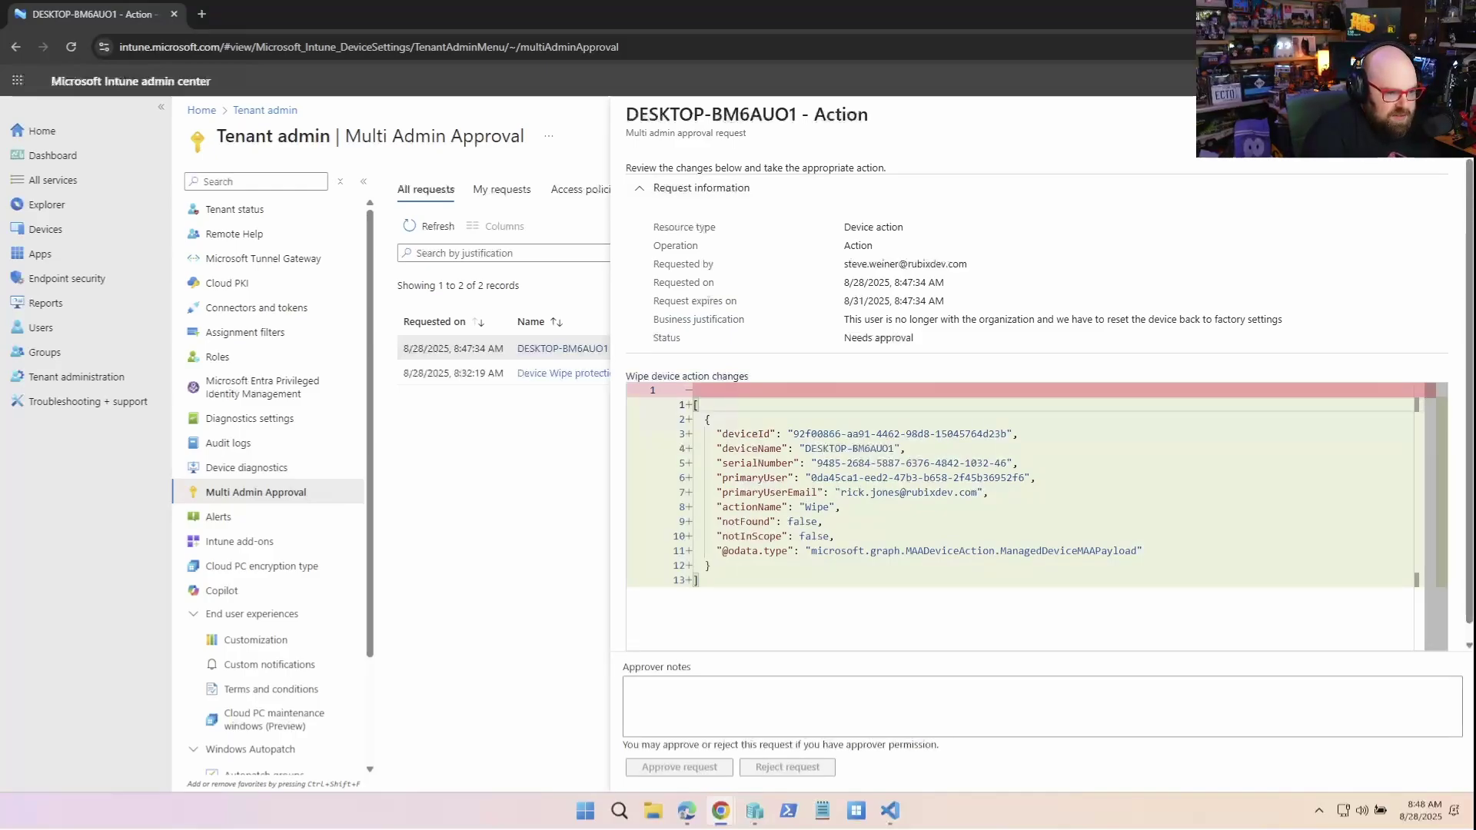
{"action": "left_click_drag", "start_coordinate": [849, 319], "coordinate": [1282, 319]}
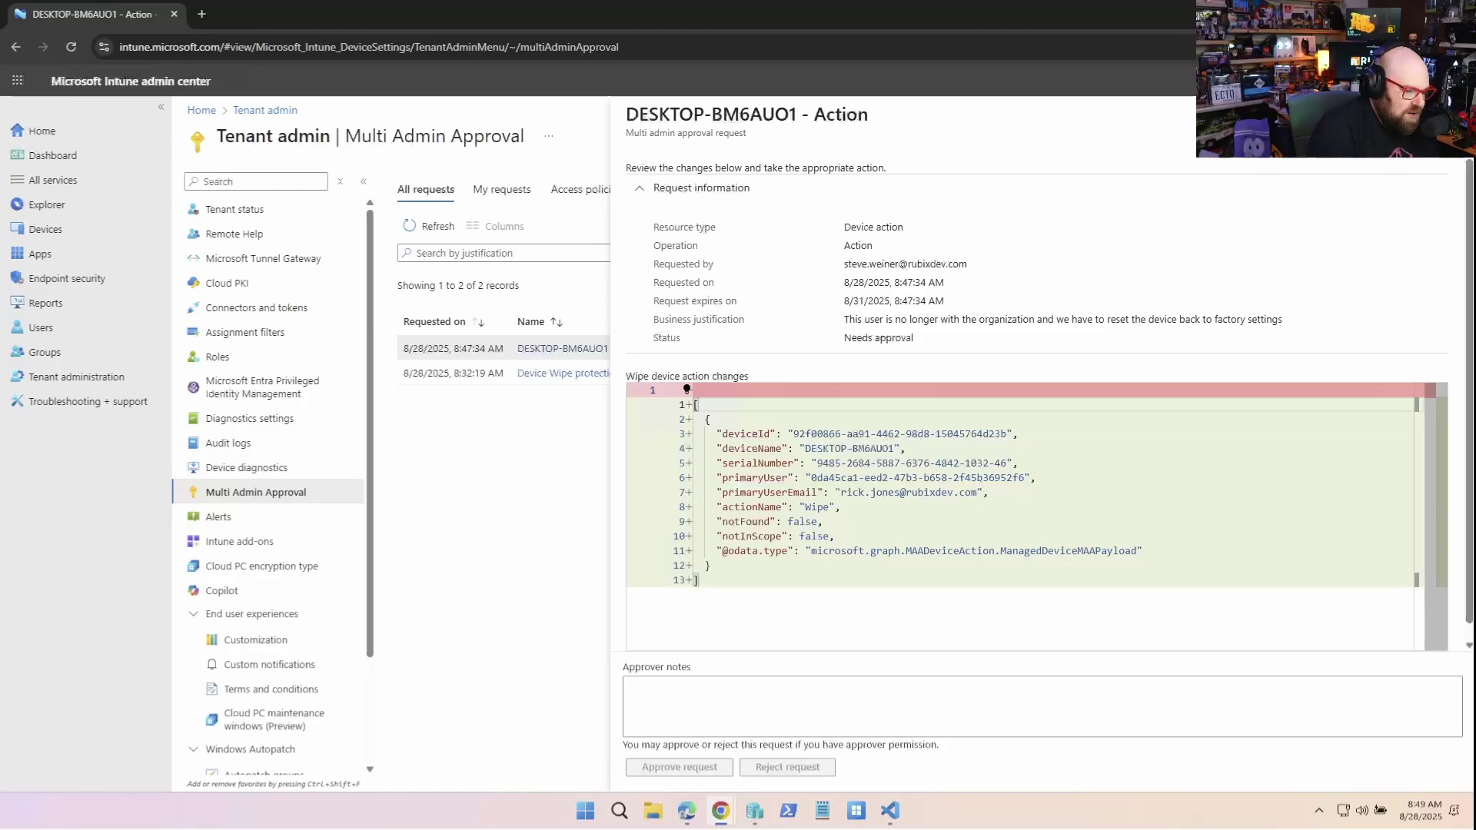
Approve the DESKTOP-BM6AUO1 wipe request with the note 'This is approved for wipe'
{"action": "left_click", "coordinate": [630, 686]}
{"action": "type", "text": "Thi"}
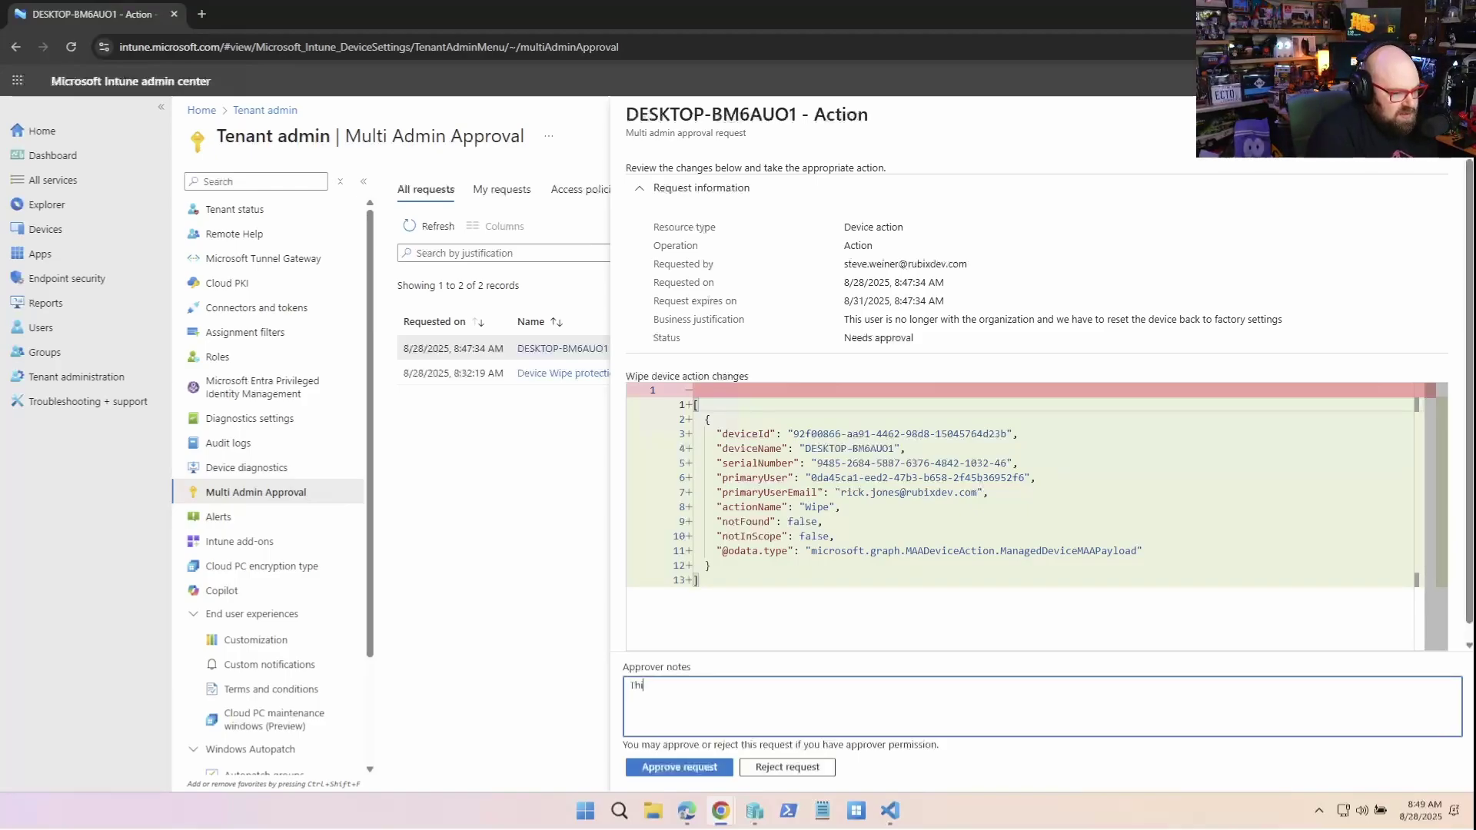
{"action": "type", "text": "s is approved for wipe"}
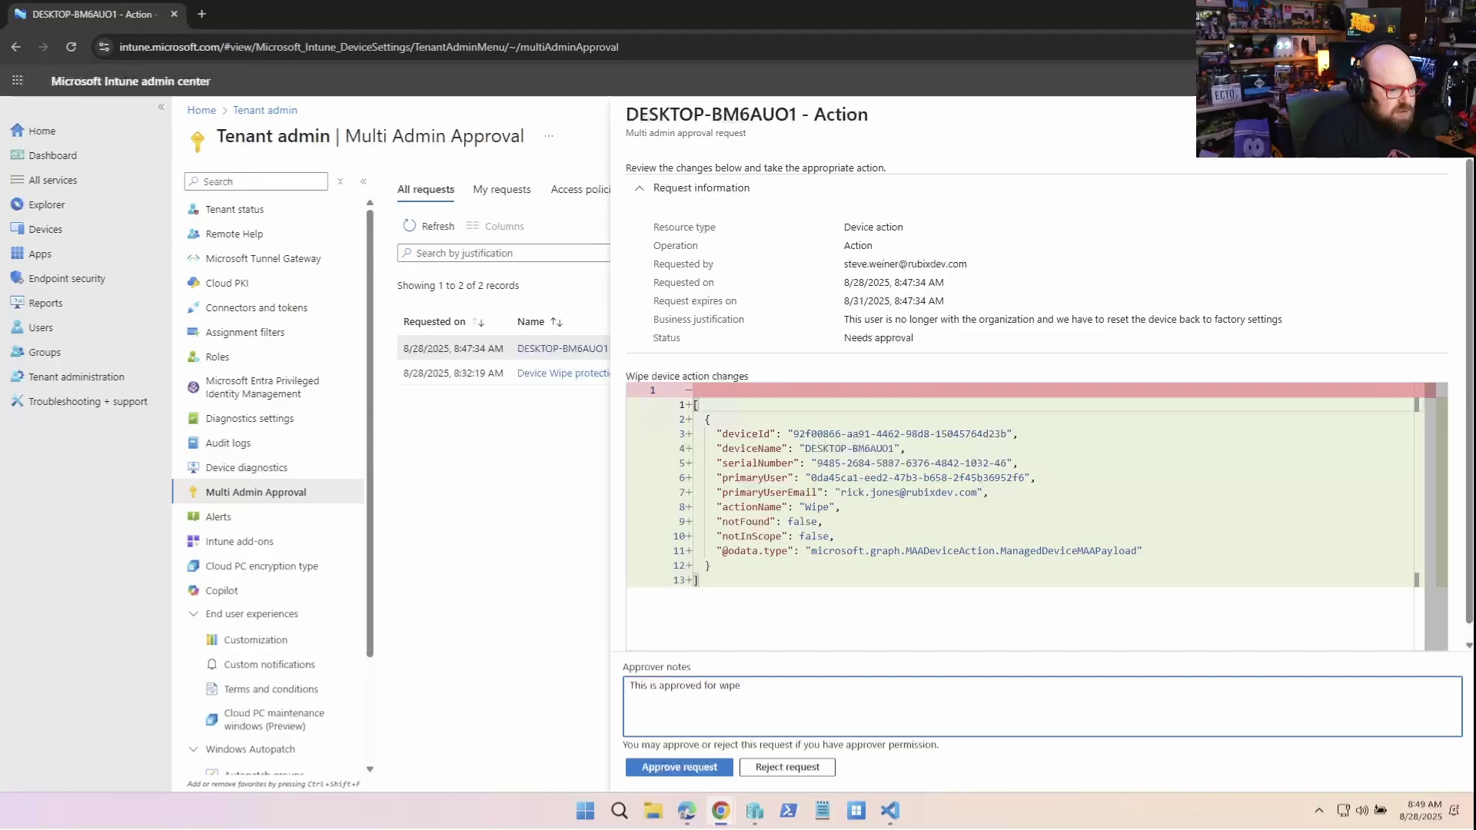
{"action": "left_click", "coordinate": [679, 768]}
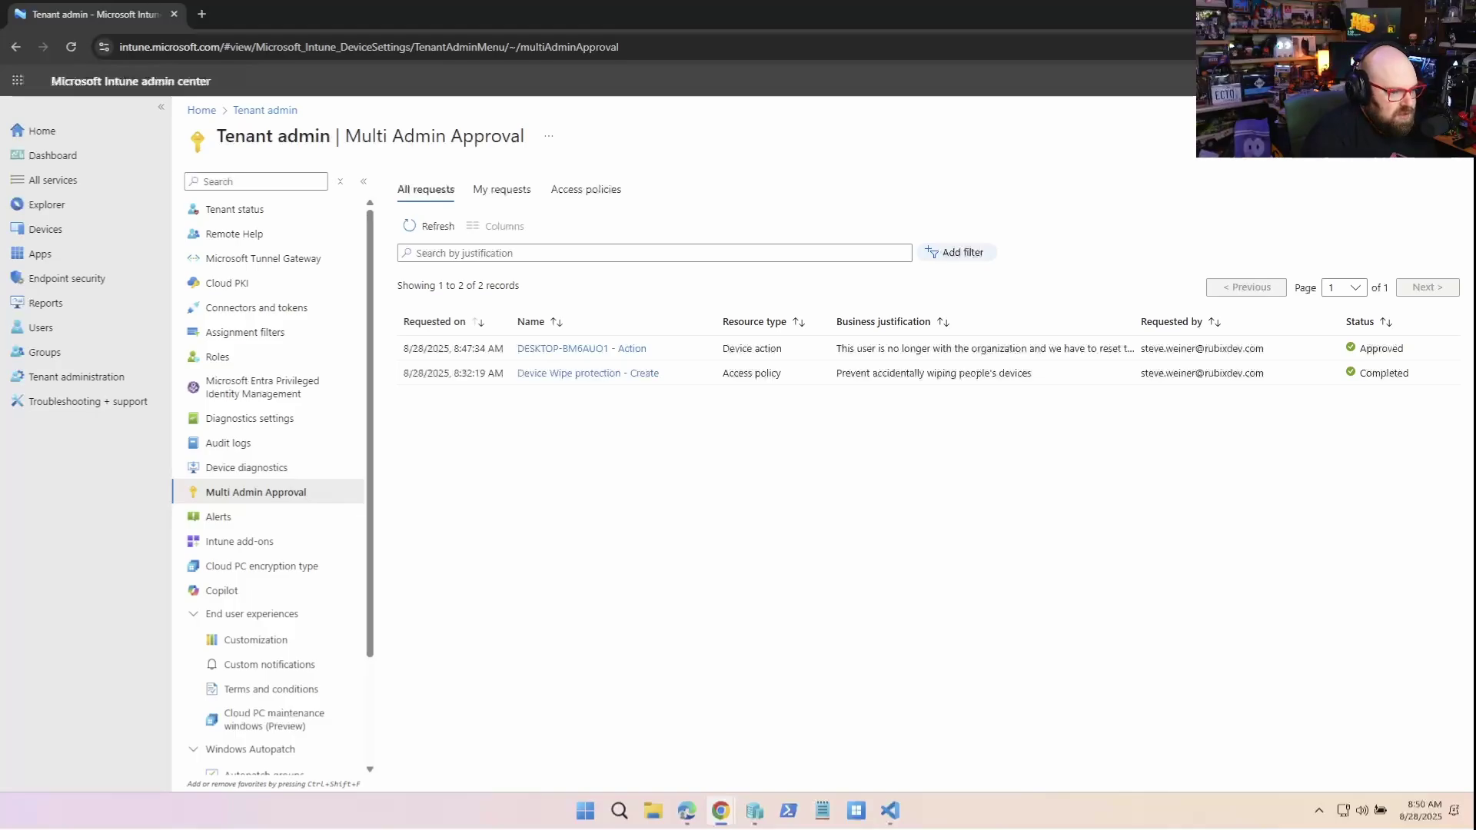
As the requester, refresh My requests, complete the approved DESKTOP-BM6AUO1 wipe, and go to Windows devices
{"action": "key", "text": "alt+Tab"}
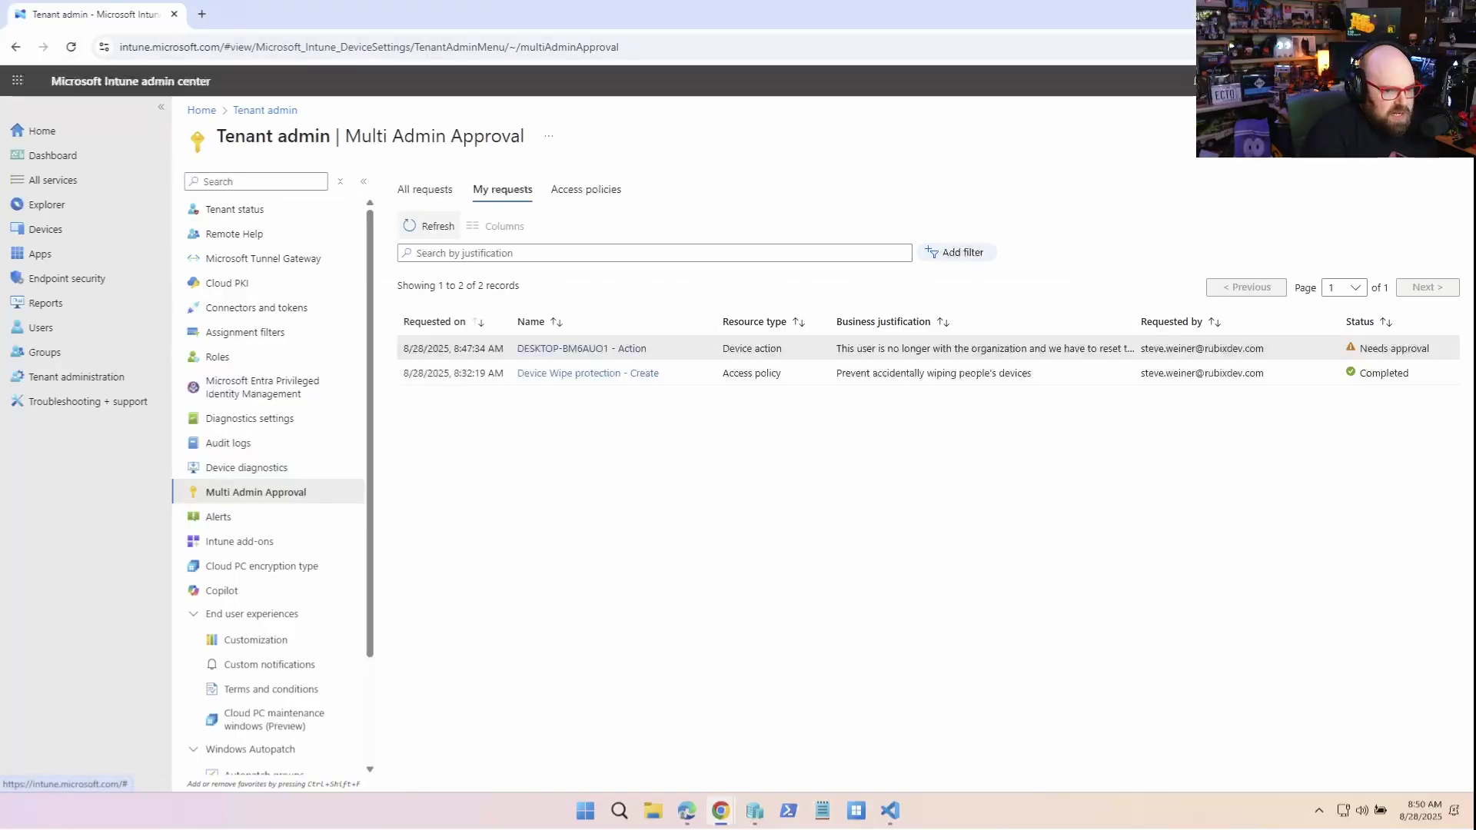
{"action": "left_click", "coordinate": [428, 226]}
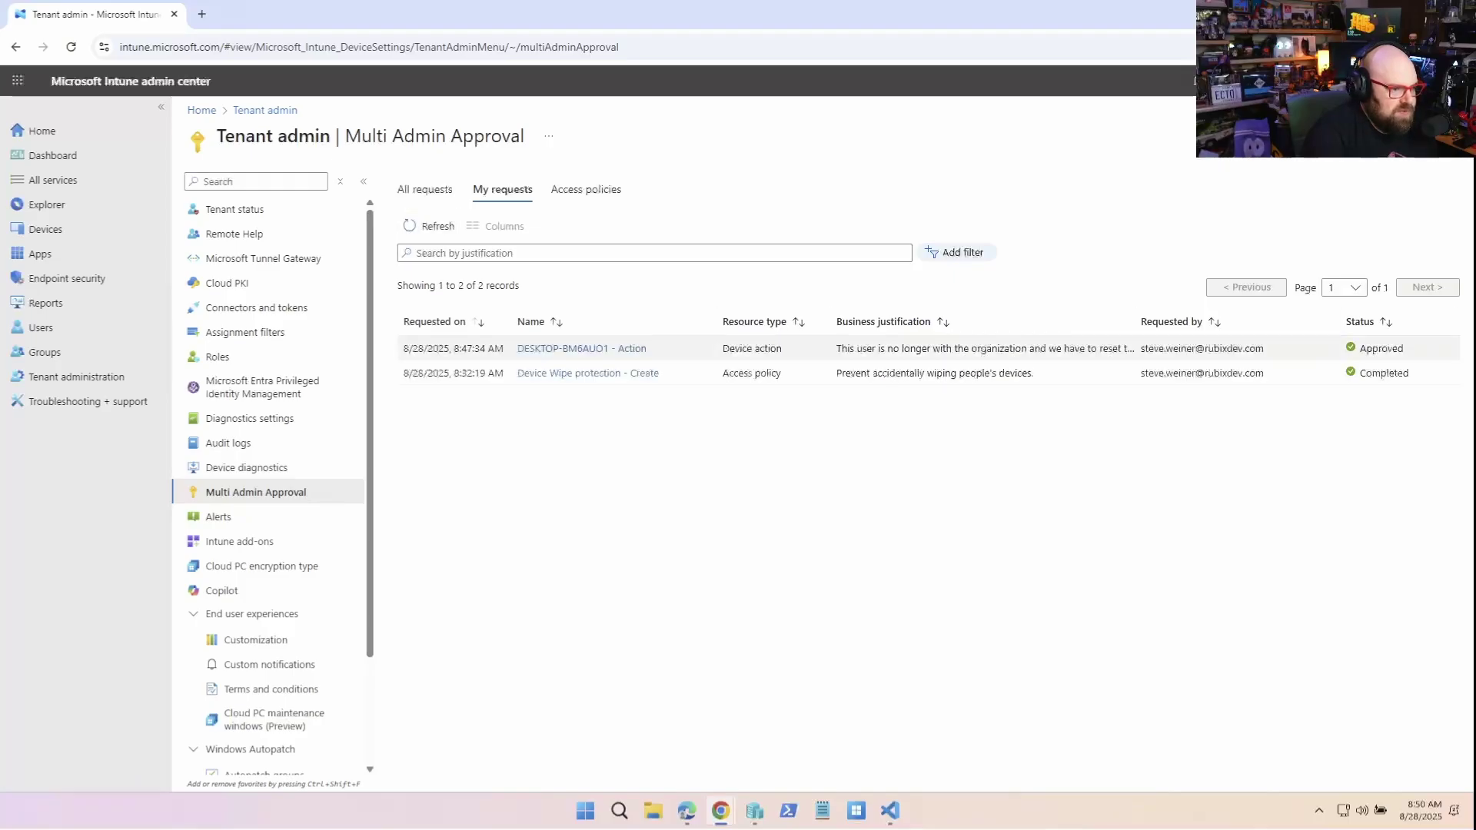
{"action": "left_click", "coordinate": [582, 348]}
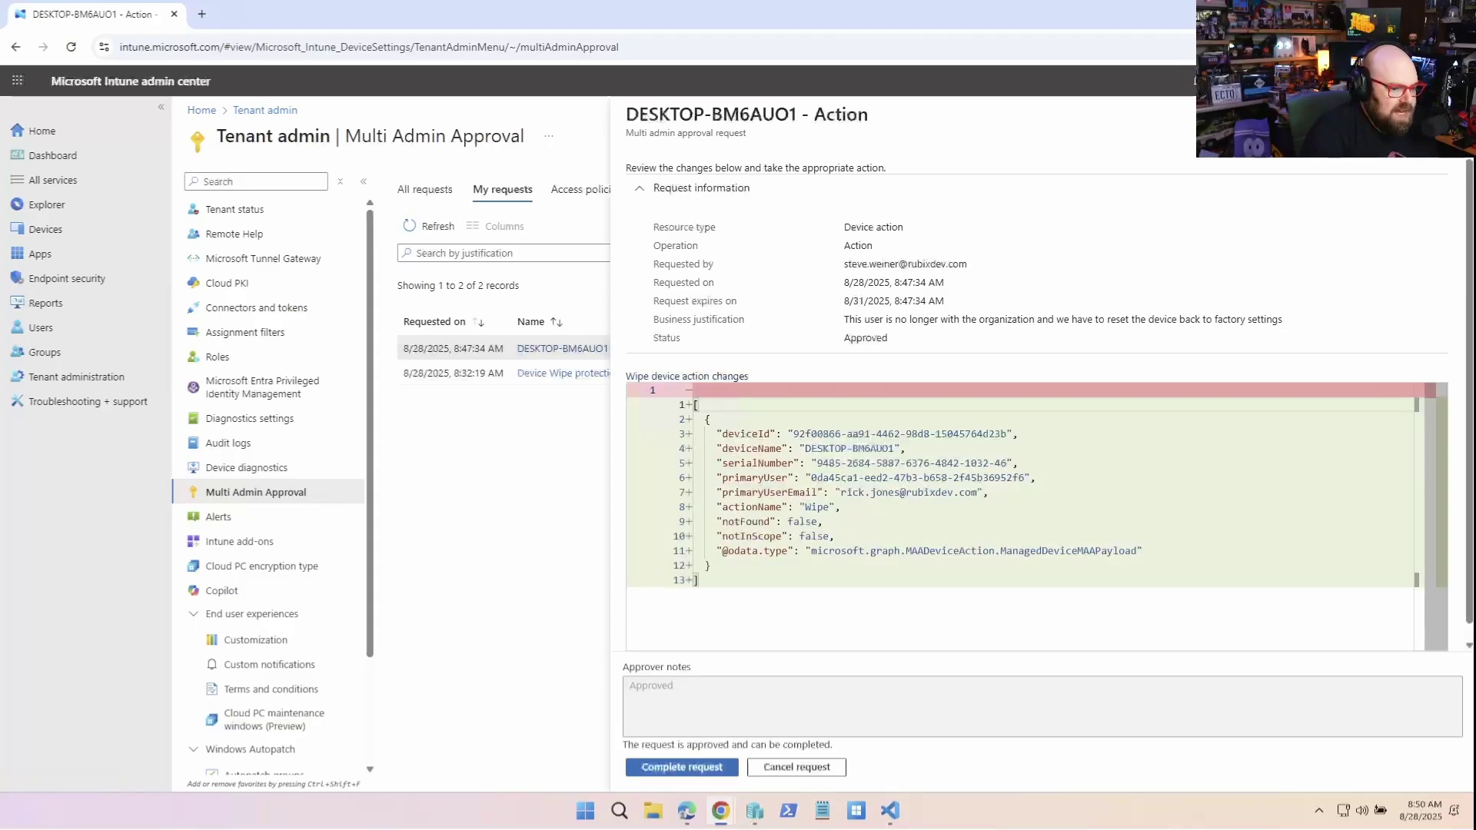
{"action": "key", "text": "Return"}
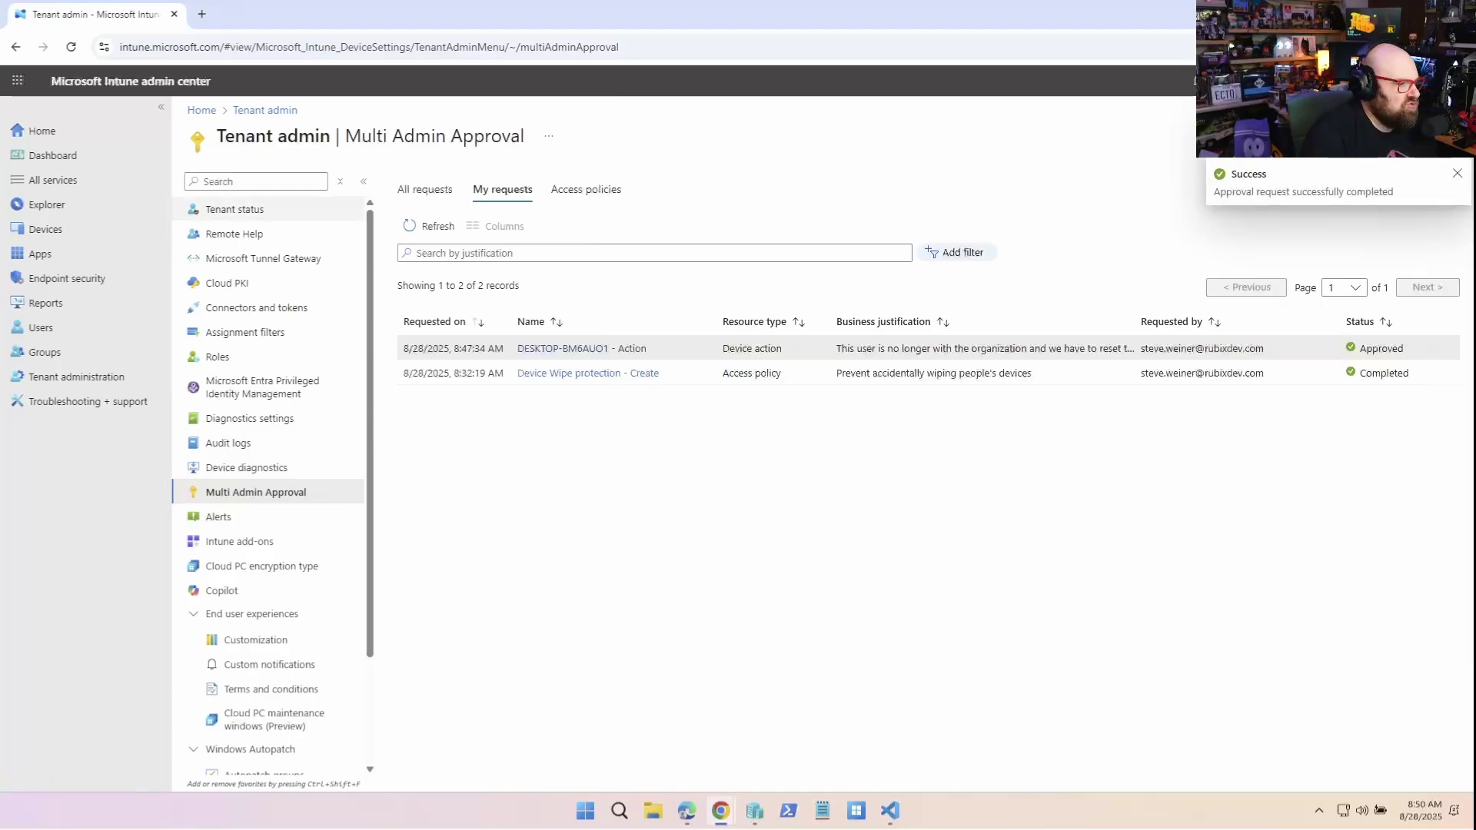
{"action": "left_click", "coordinate": [45, 229]}
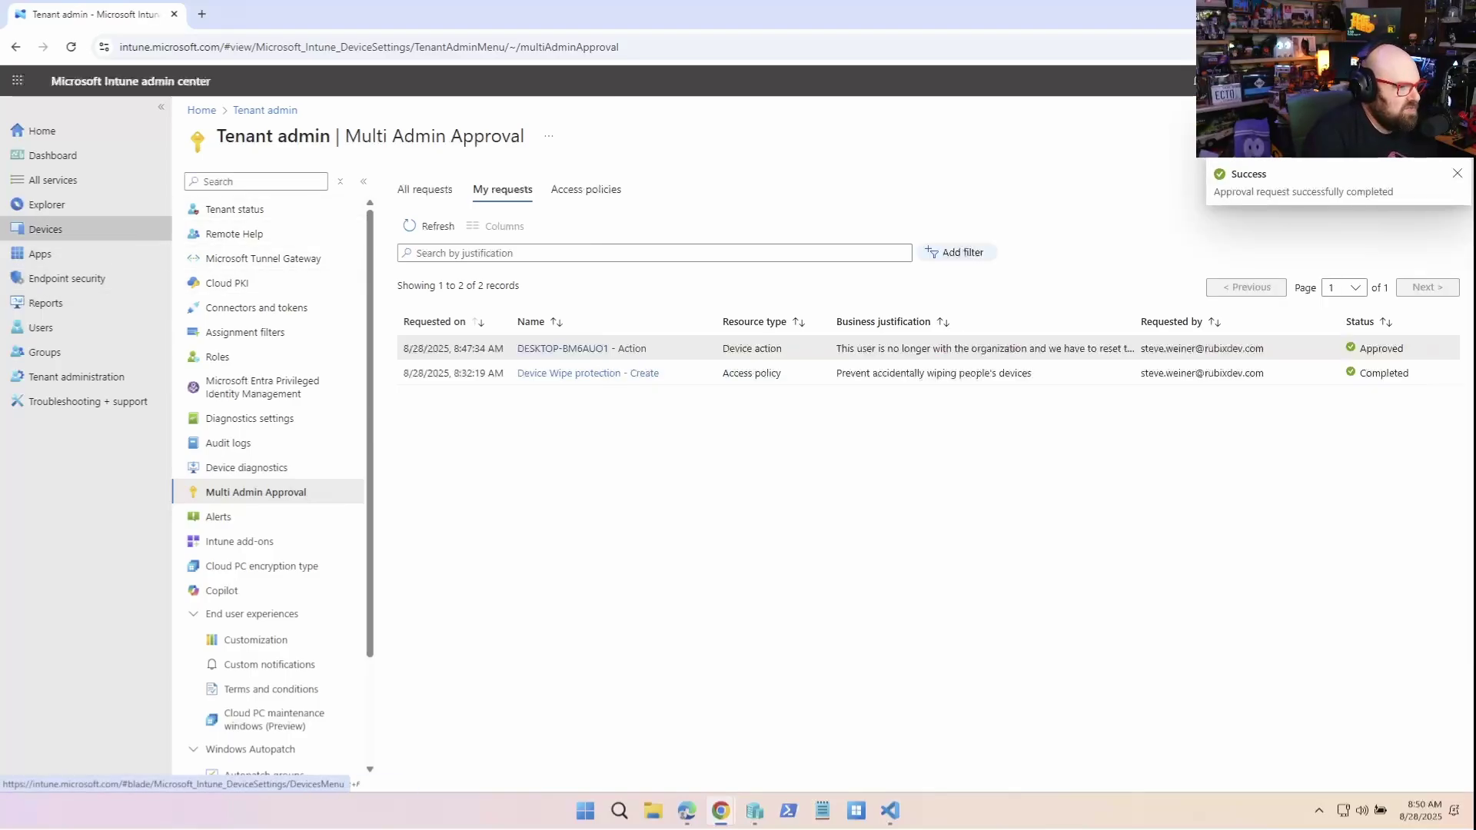
{"action": "left_click", "coordinate": [244, 332]}
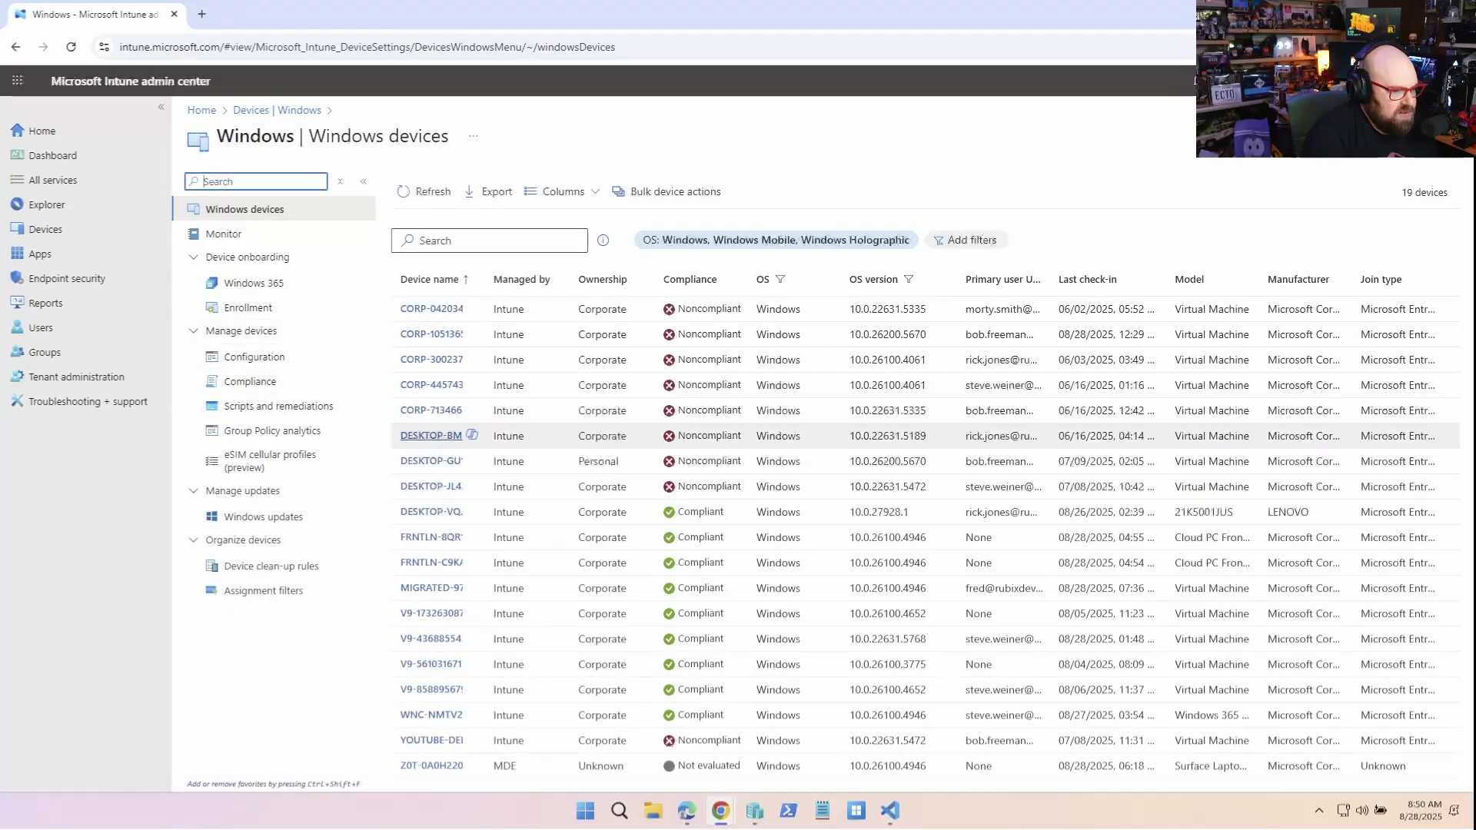
Open the DESKTOP-BM6AUO1 overview to confirm the Wipe action shows as Pending
{"action": "left_click", "coordinate": [430, 436]}
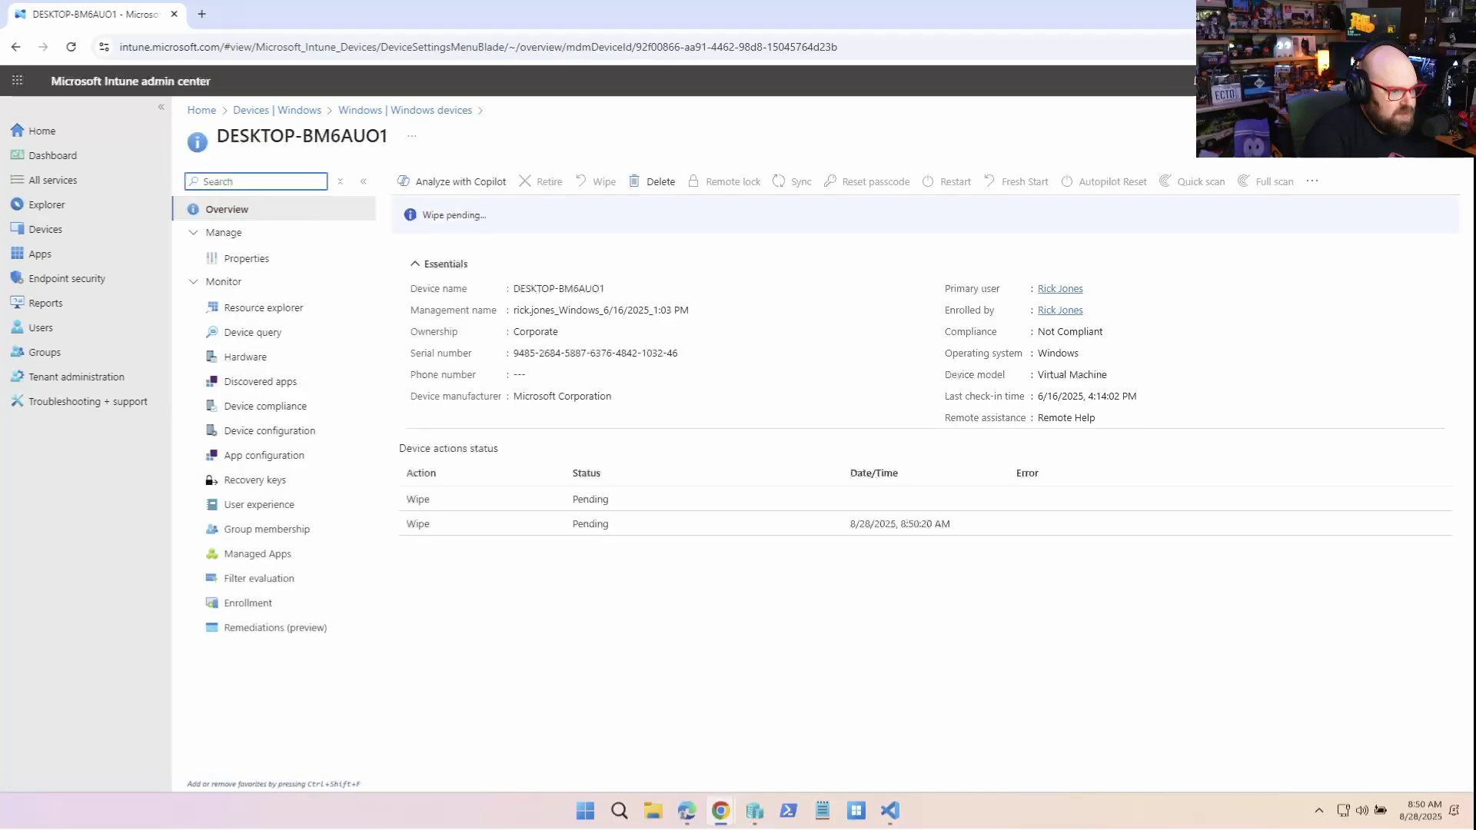